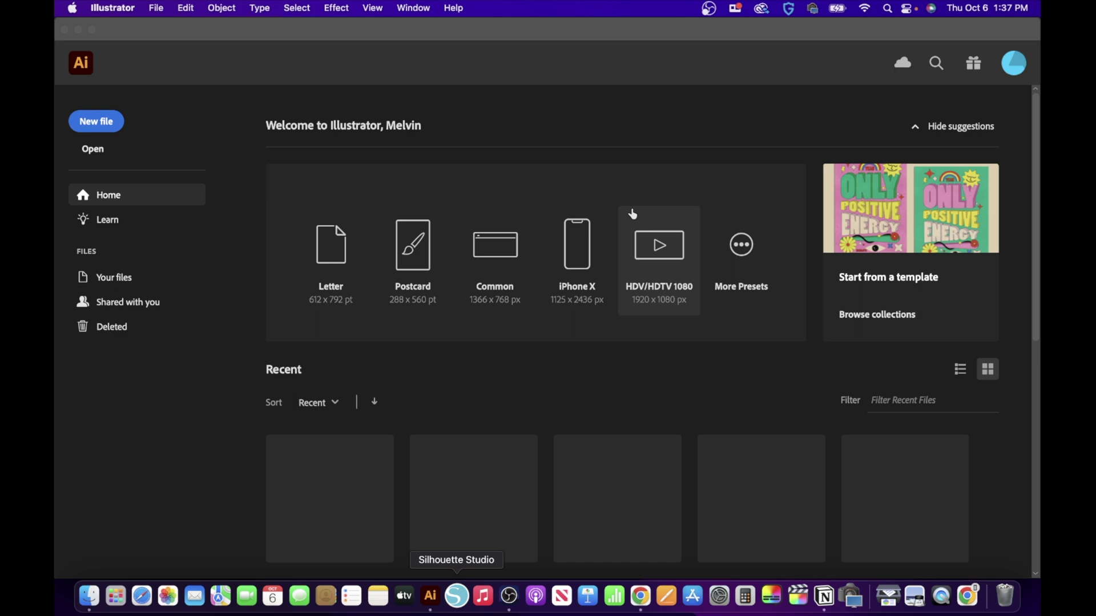
Open AirPods_FRONT.psd from Downloads > AirPods Cases Guideline > Templates, converting its layers to objects on import.
click(92, 149)
click(314, 268)
scroll(447, 242, down, 10)
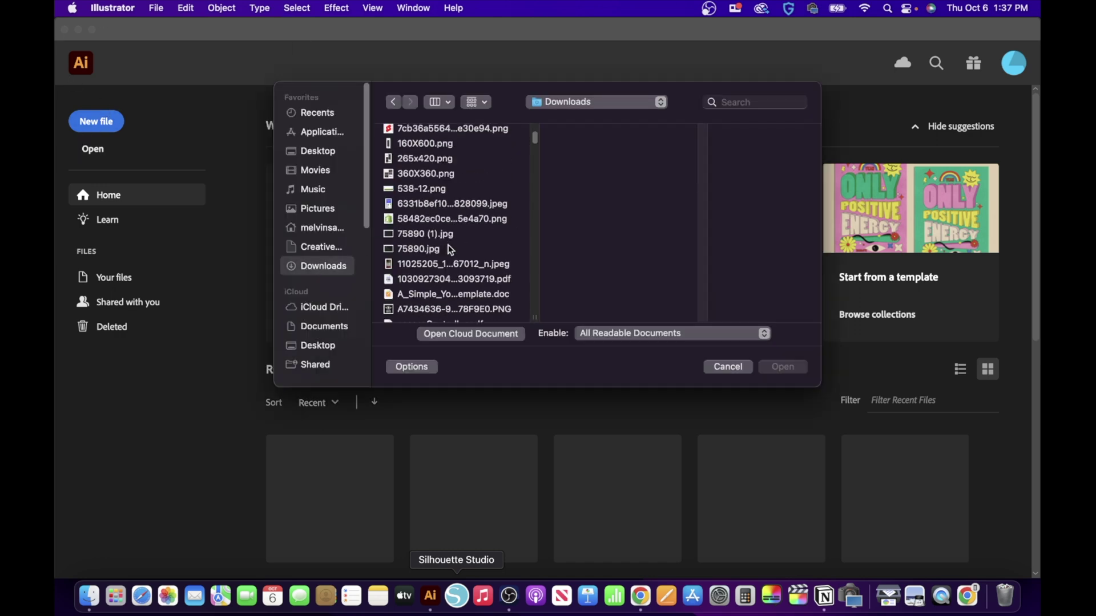
scroll(446, 245, down, 3)
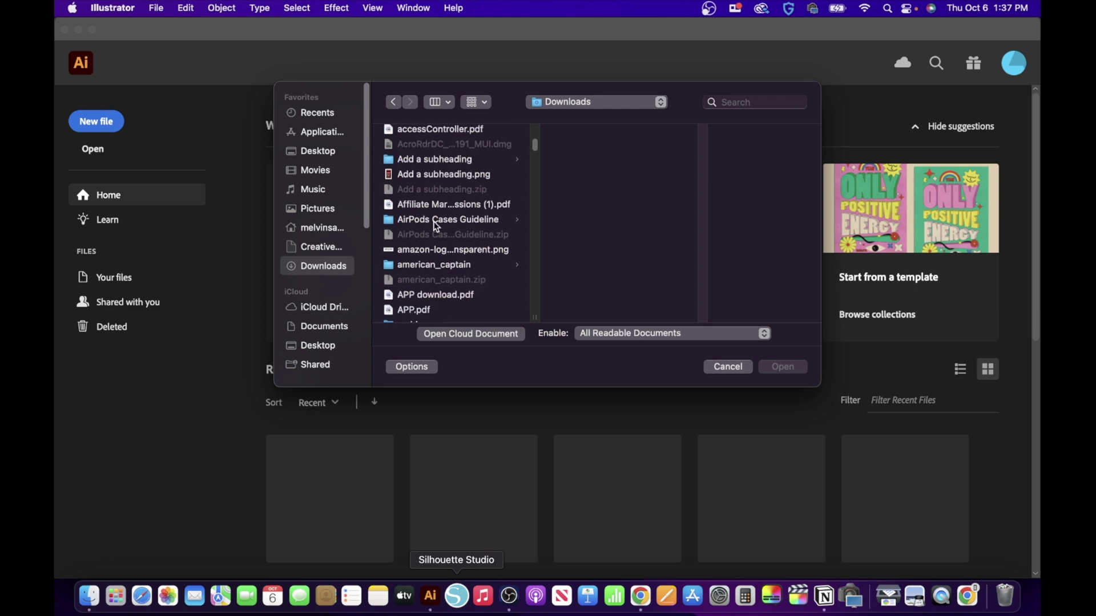
click(436, 222)
click(599, 153)
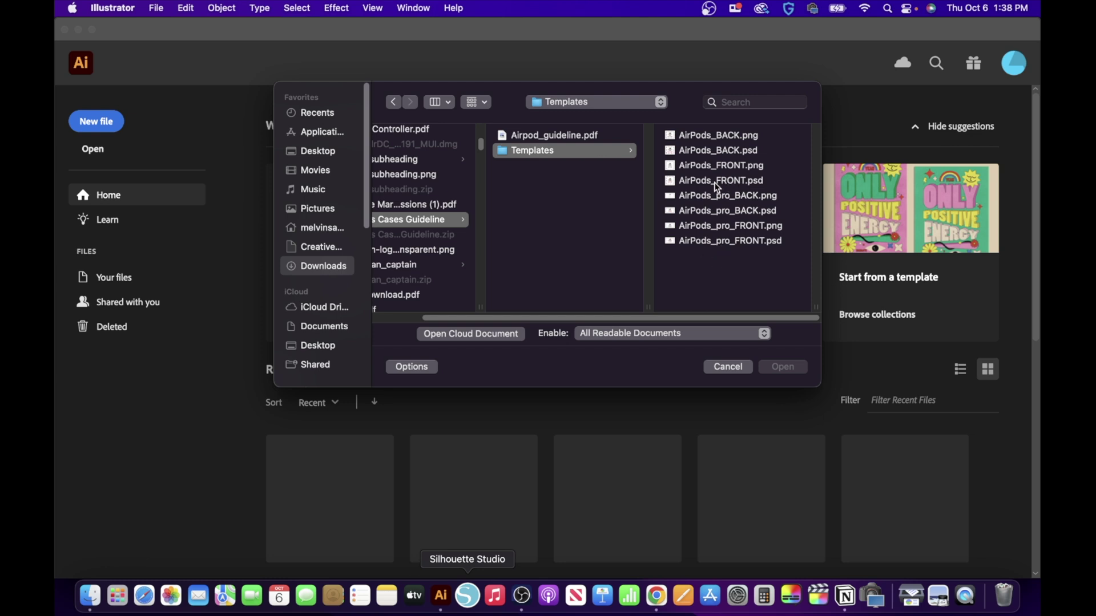
click(729, 181)
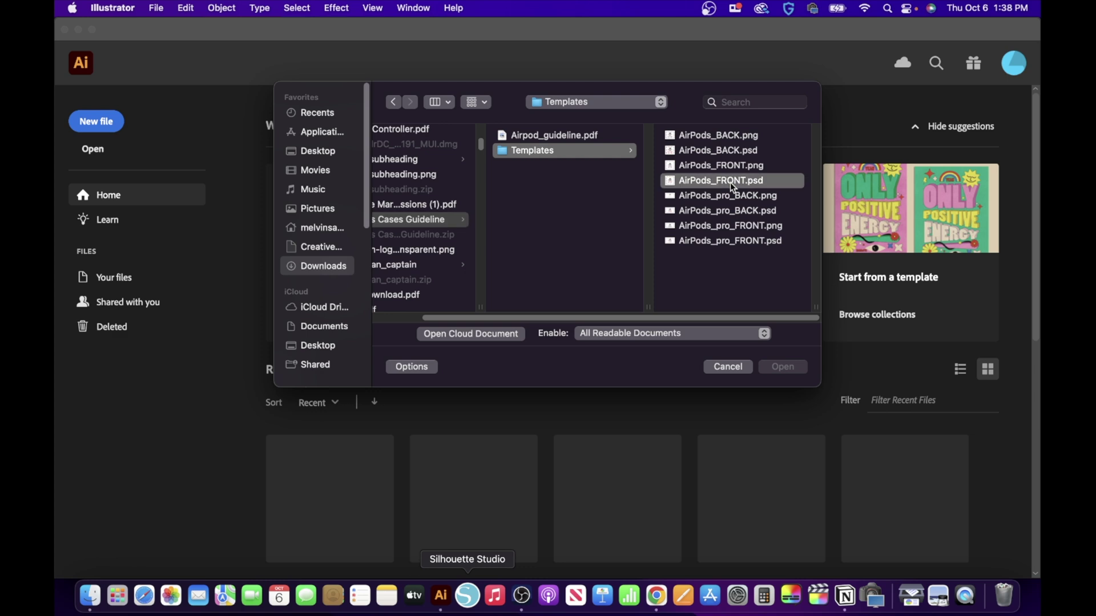
click(802, 368)
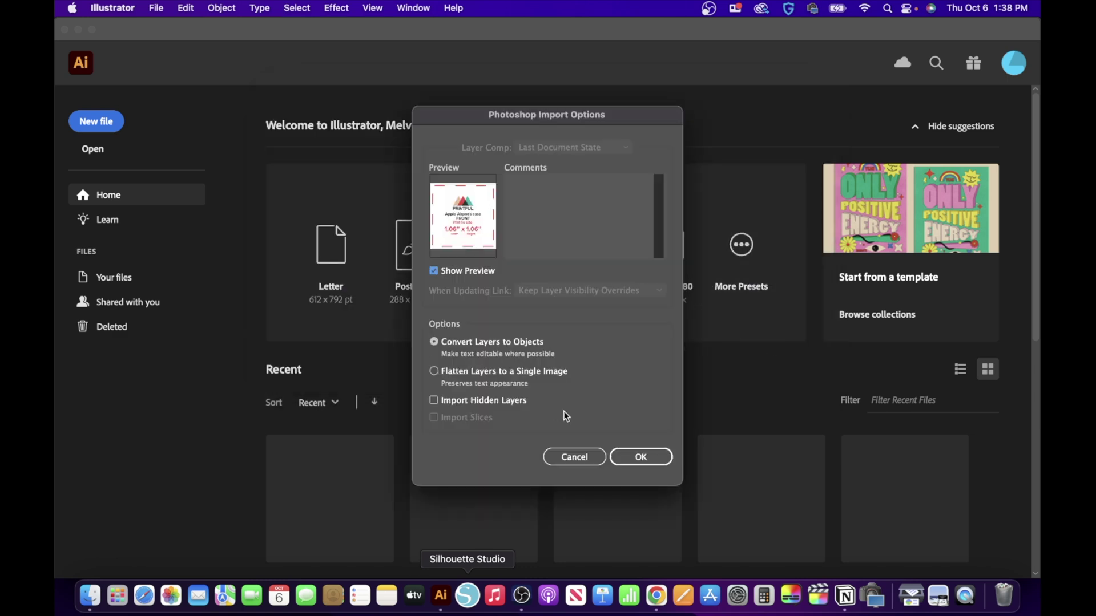
click(643, 465)
click(654, 456)
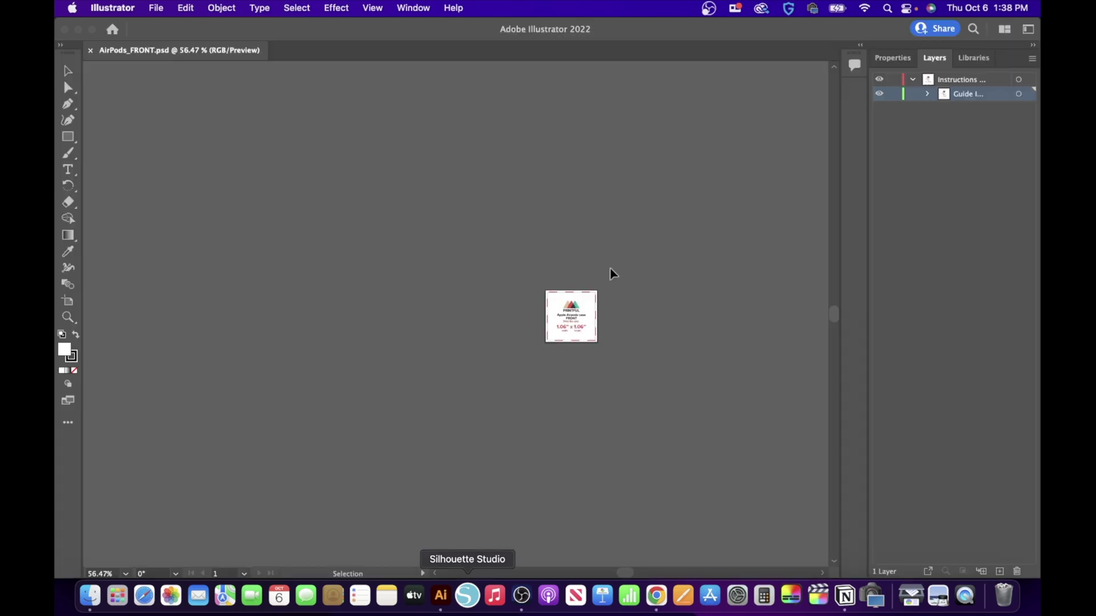
Draw a rectangle about 1.05 by 1.05 in covering the AirPods front template's artboard.
scroll(611, 274, up, 5)
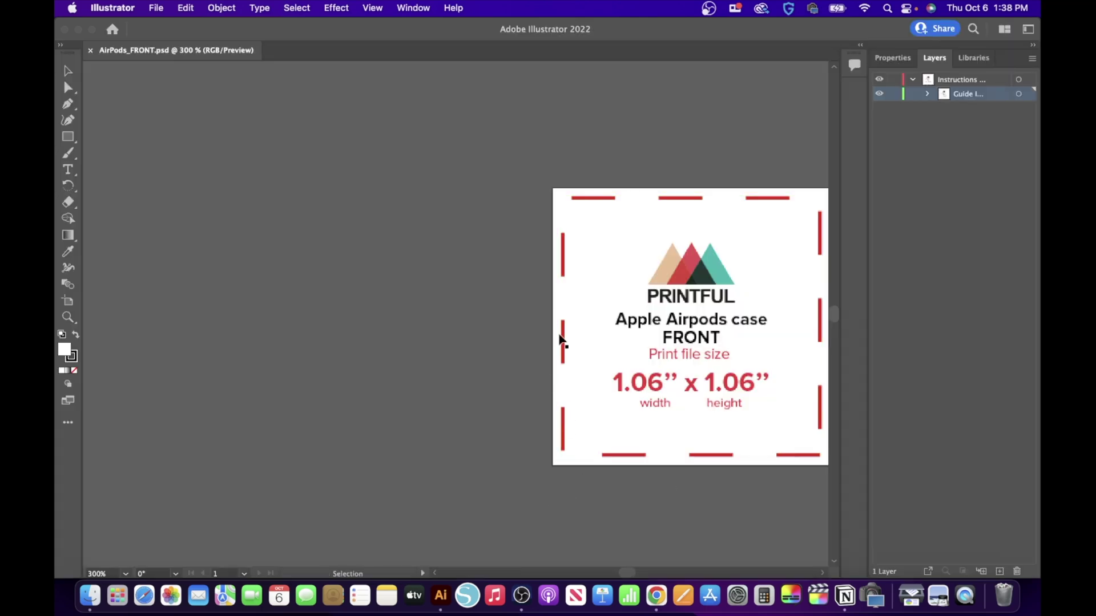
drag(622, 571, 626, 572)
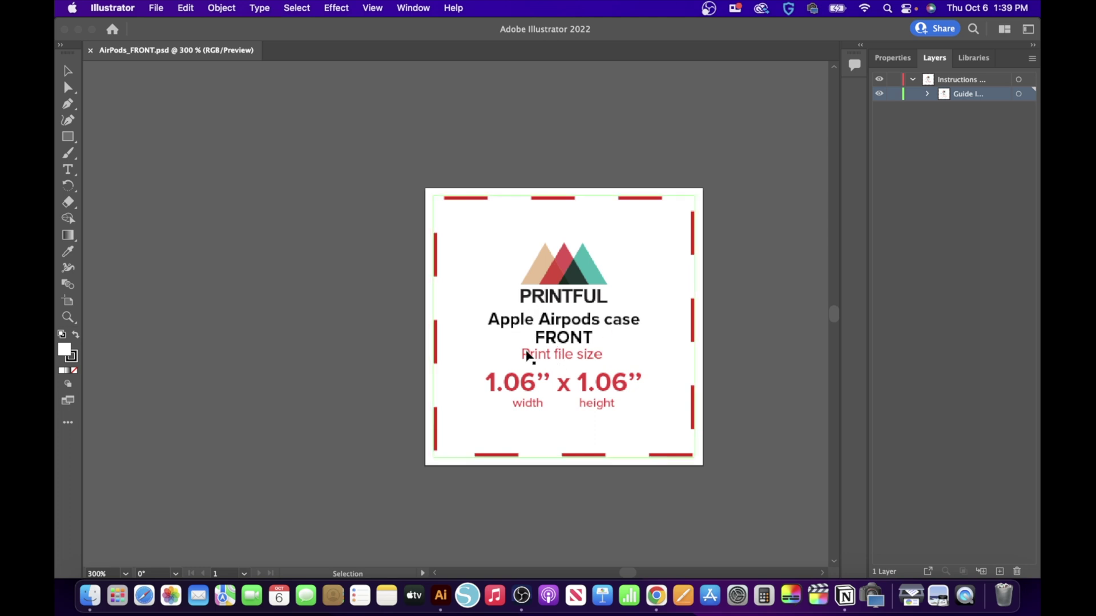
click(67, 137)
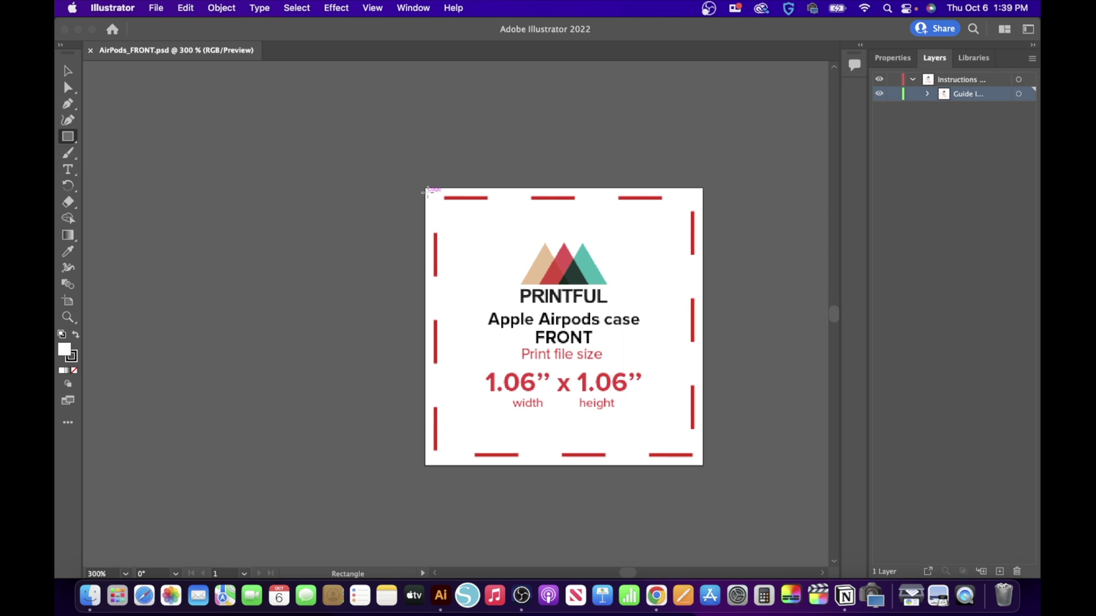
drag(426, 190, 701, 464)
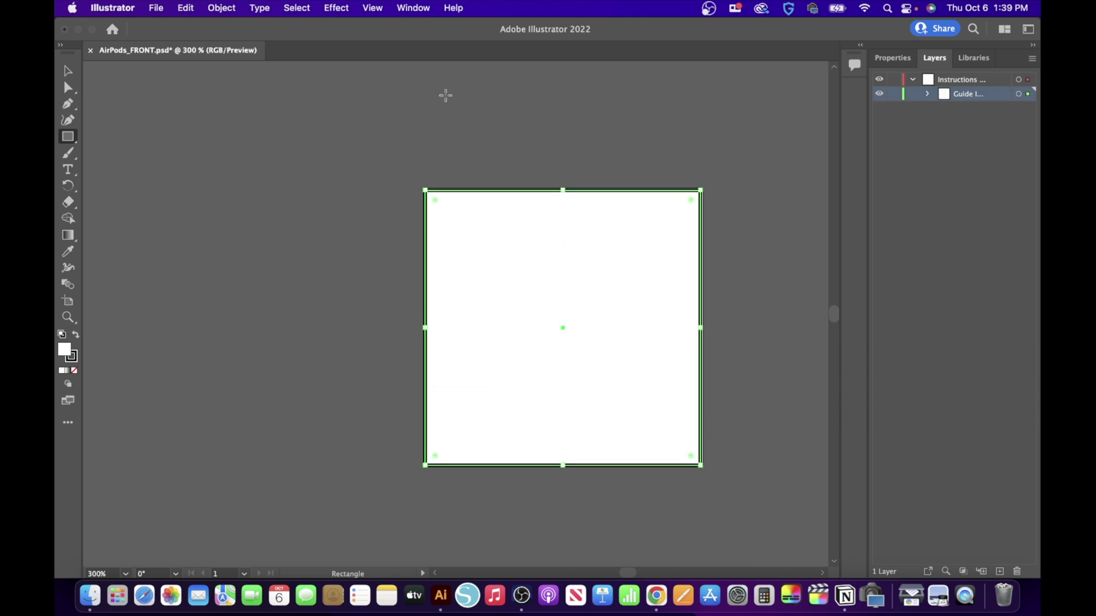
Fill the rectangle over the template with black (000000).
double_click(66, 352)
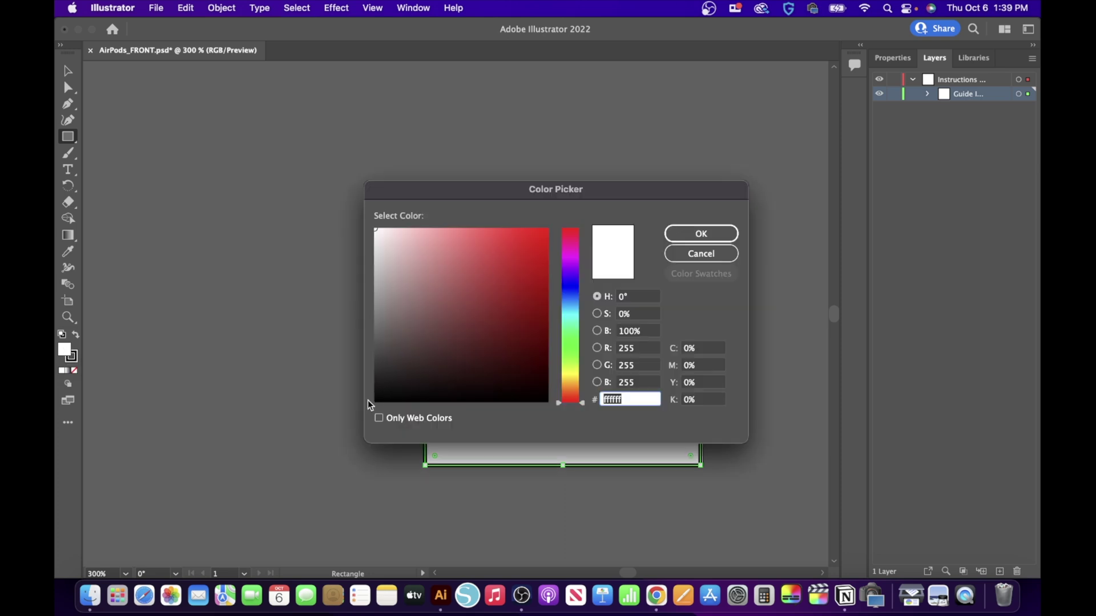
click(378, 401)
drag(378, 401, 374, 403)
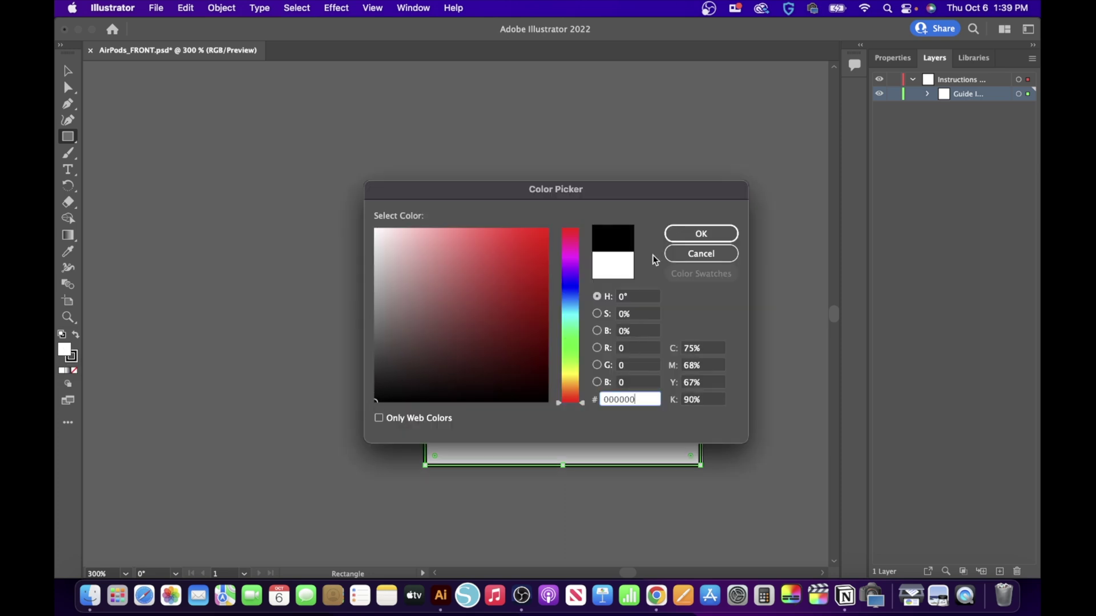
click(714, 235)
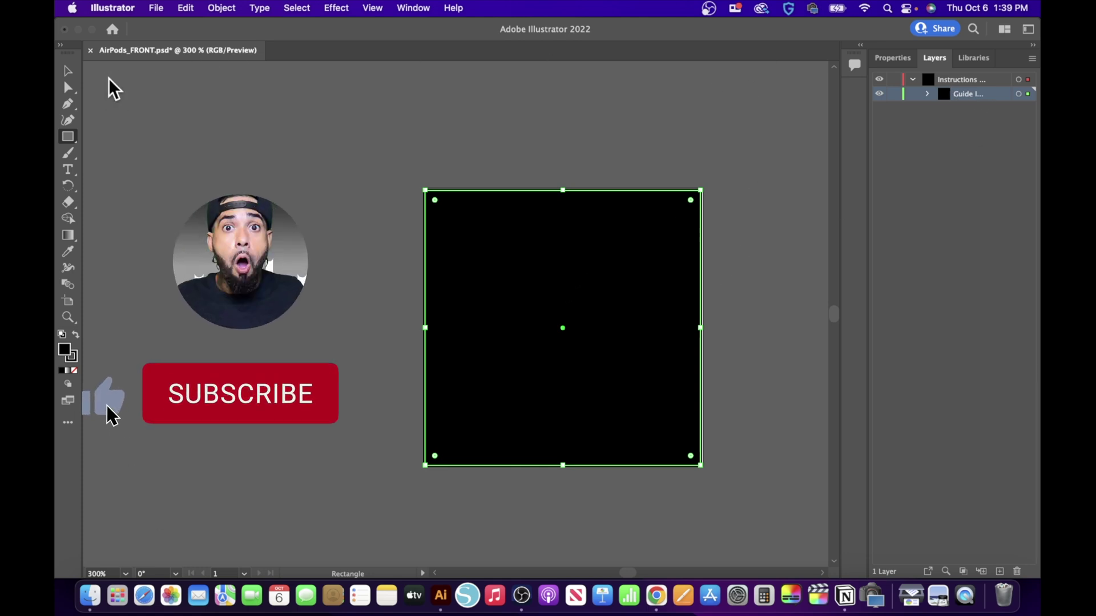
Lower the black rectangle's opacity to 55% as an overlay on the template.
click(63, 71)
click(882, 61)
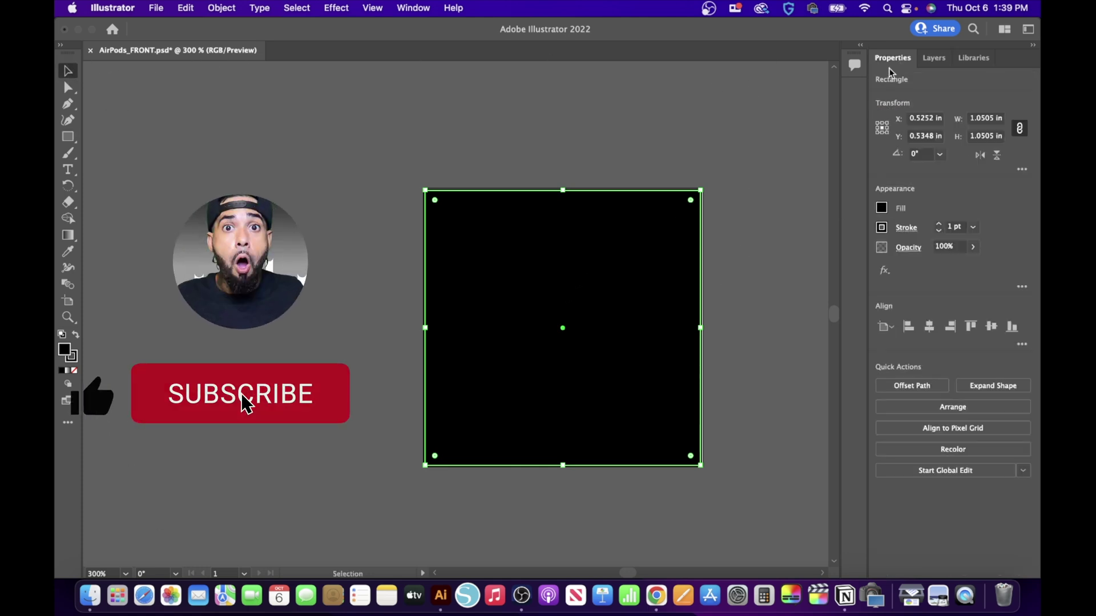
click(973, 247)
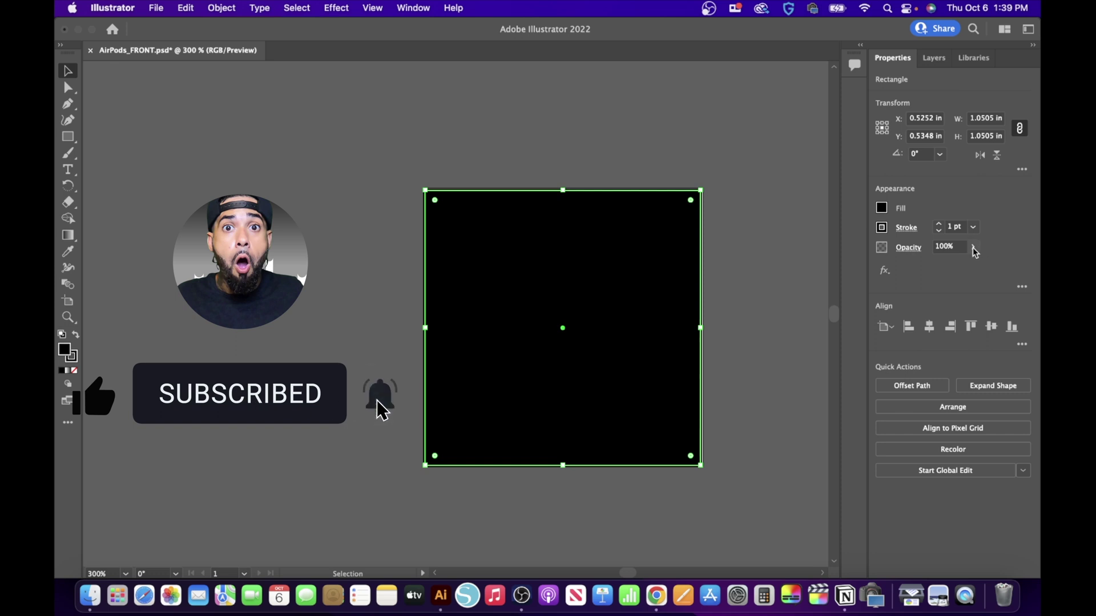
drag(970, 265, 947, 265)
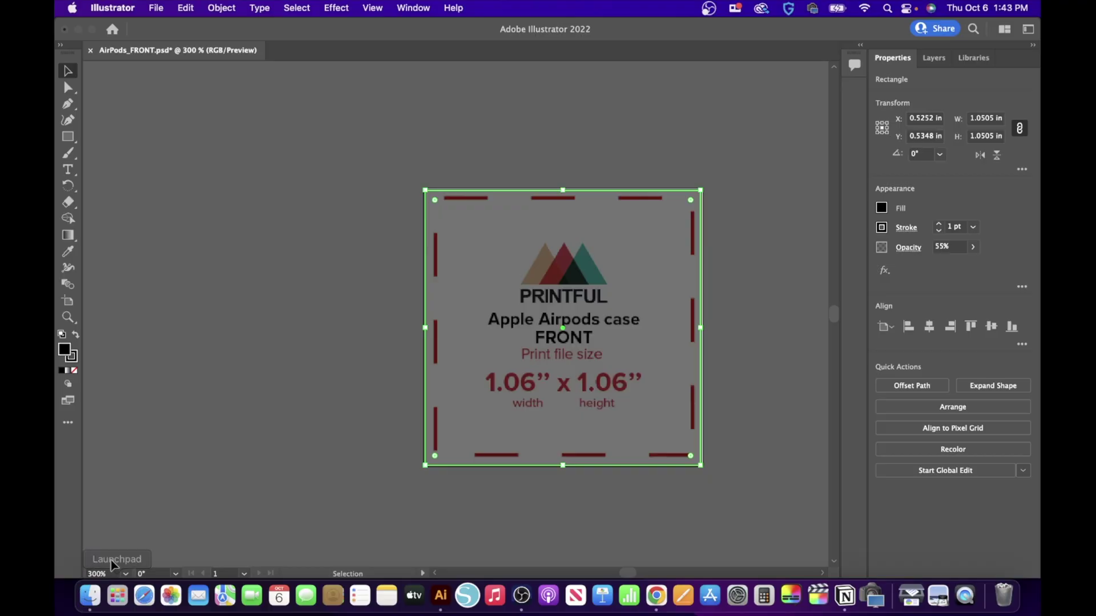
Switch to Finder and place the "My Current Situation" PNG from the Seagate 8TB drive's New Era Gears-T-Designs folder onto the artboard.
click(90, 597)
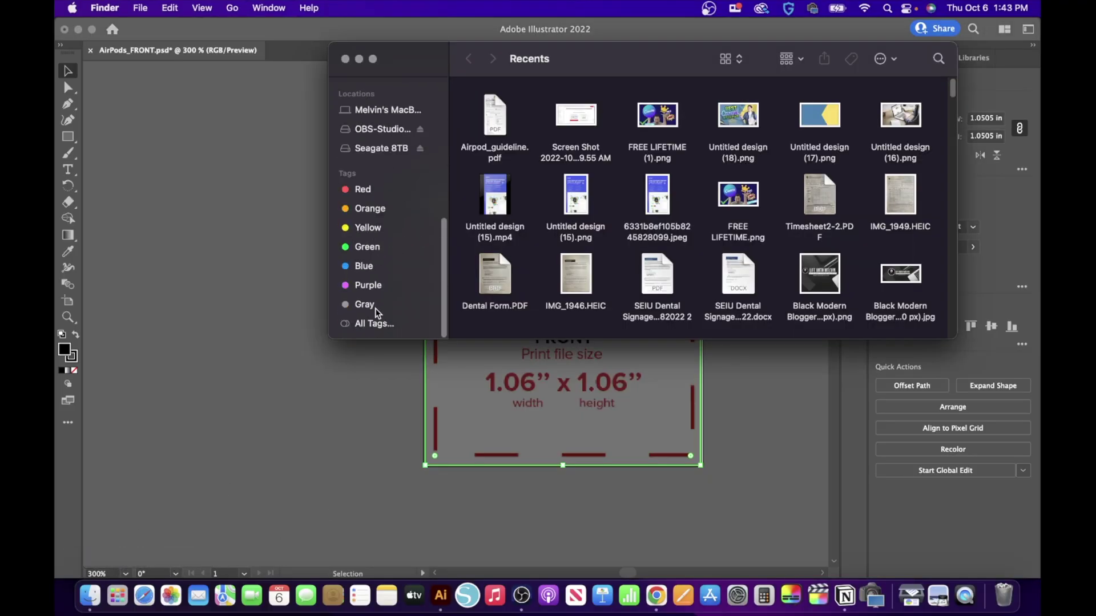
click(389, 150)
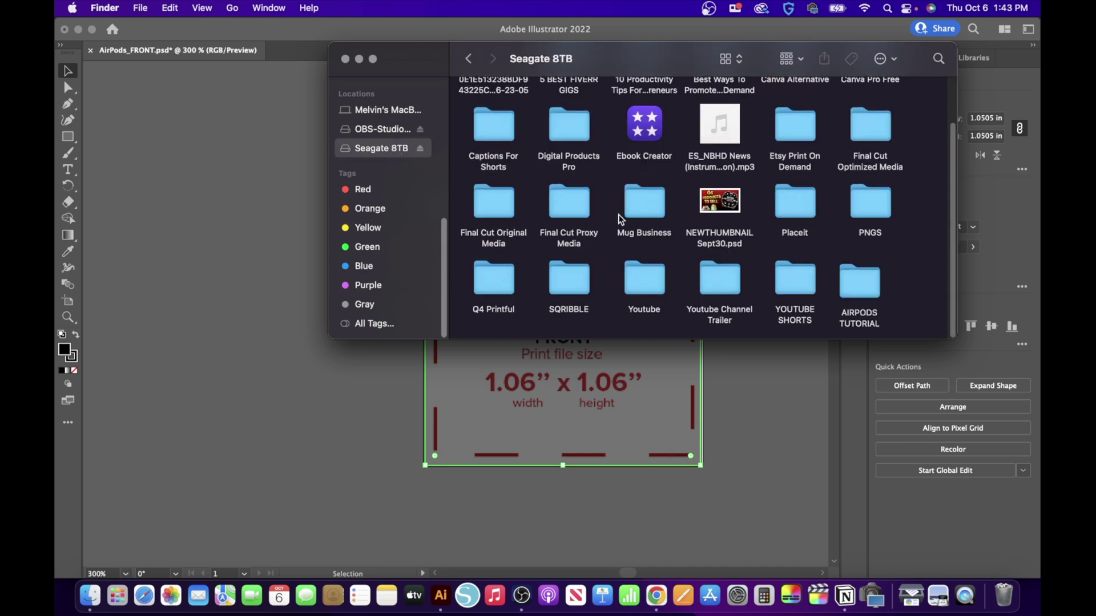
scroll(618, 217, up, 2)
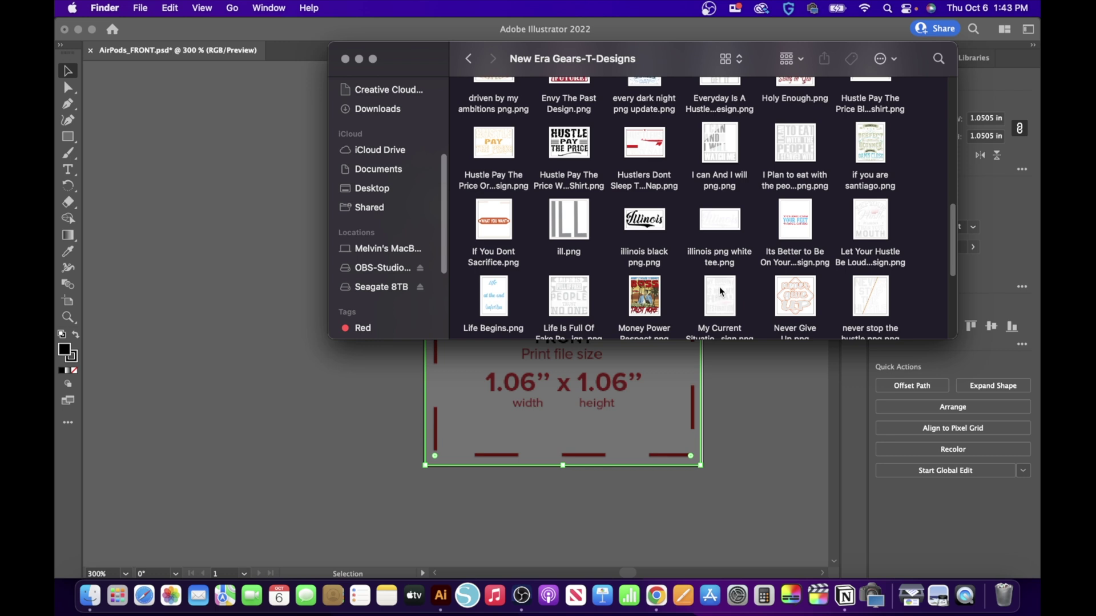
drag(719, 296, 560, 341)
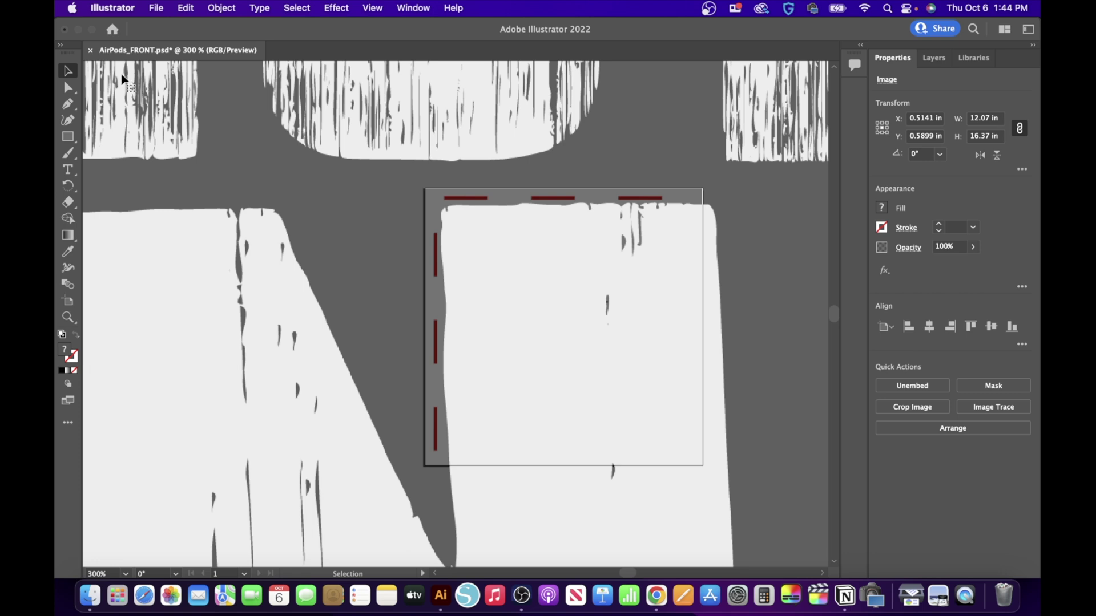
Scale the oversized "My Current Situation" design down to about 0.63 by 0.86 in and leave it beside the artboard.
click(98, 75)
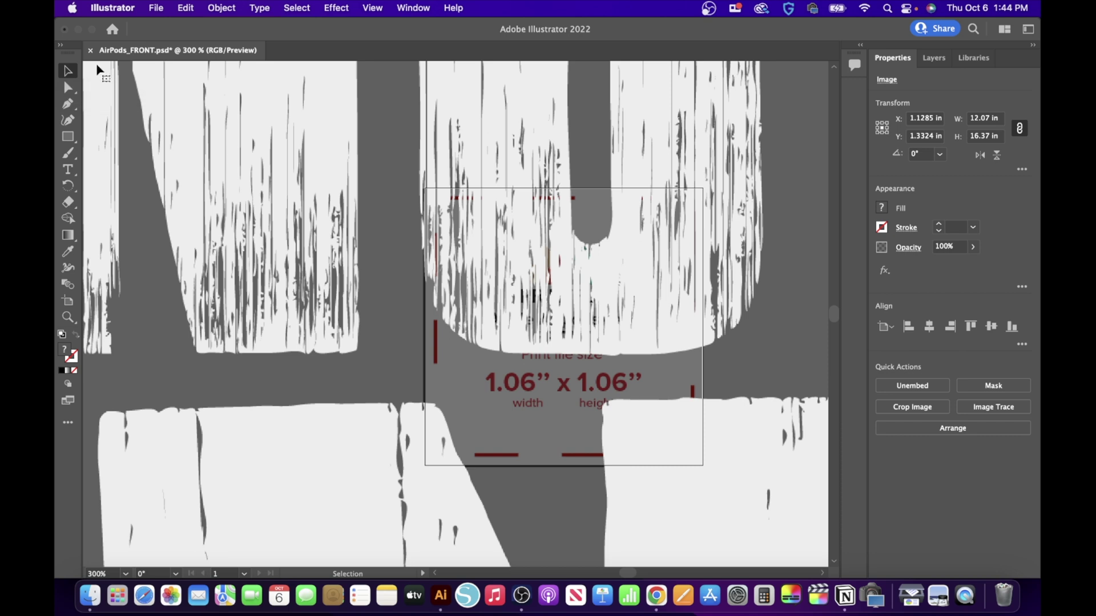
drag(102, 72, 157, 168)
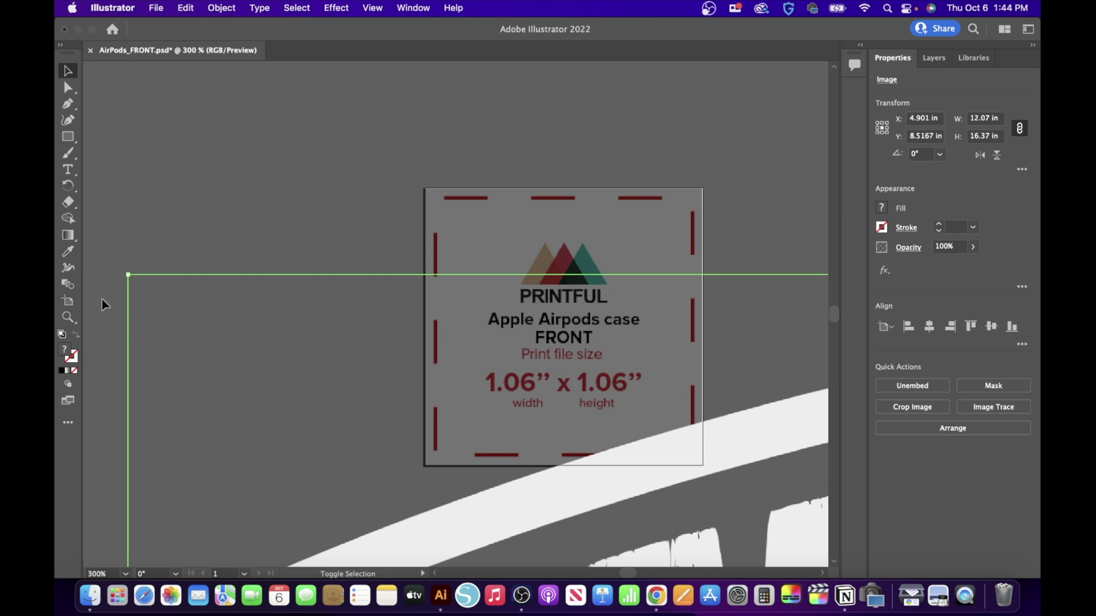
drag(131, 274, 294, 348)
click(807, 288)
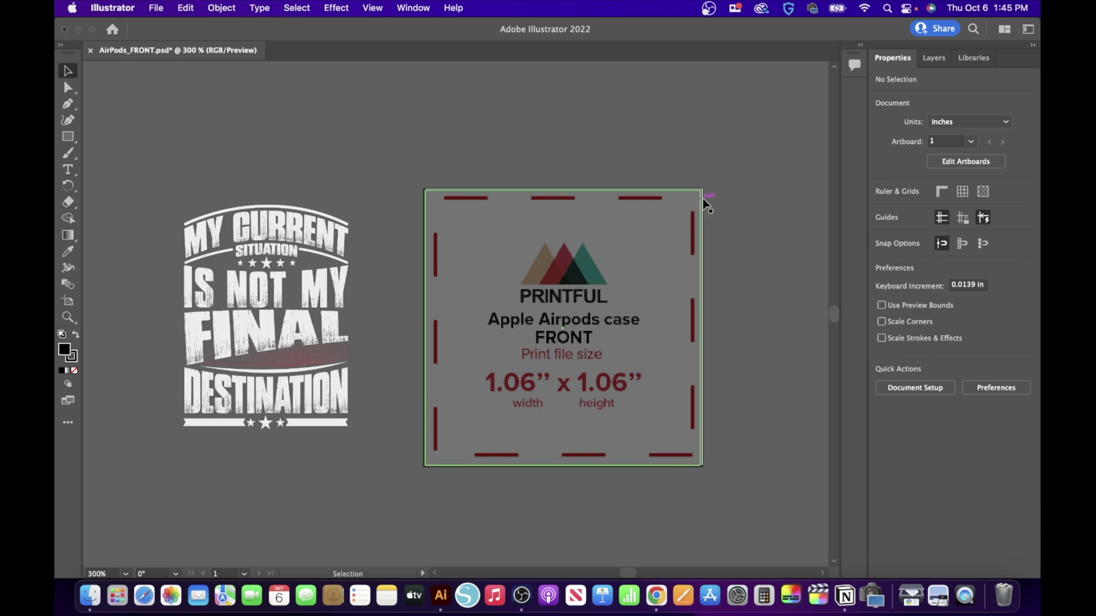
Centre the black rectangle horizontally on the artboard at X 0.53 in and stretch its height to 1.06 in.
click(670, 216)
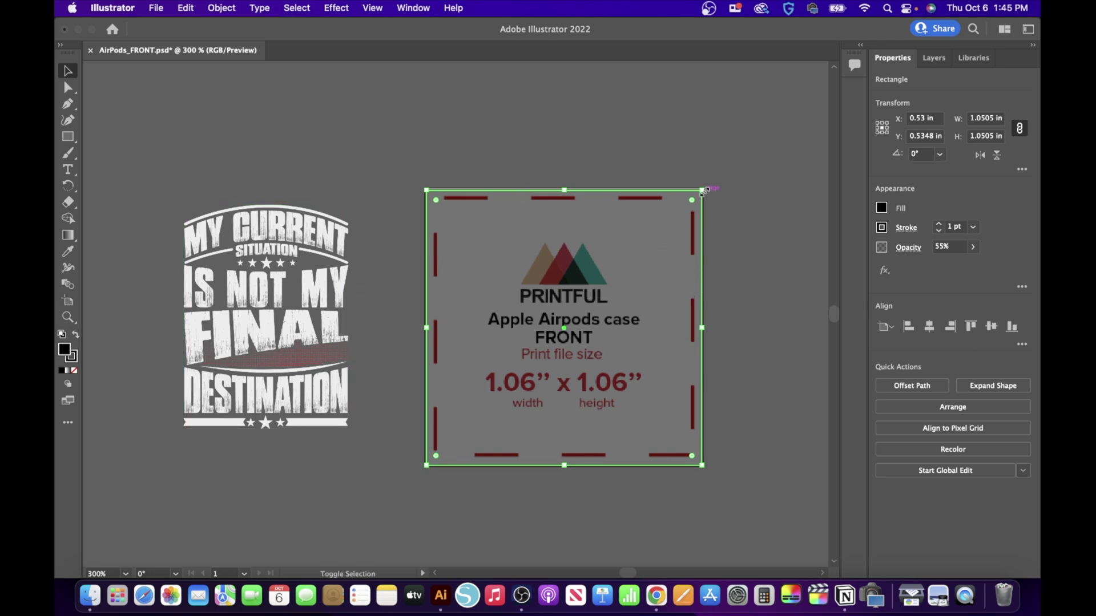
drag(701, 190, 701, 191)
click(751, 344)
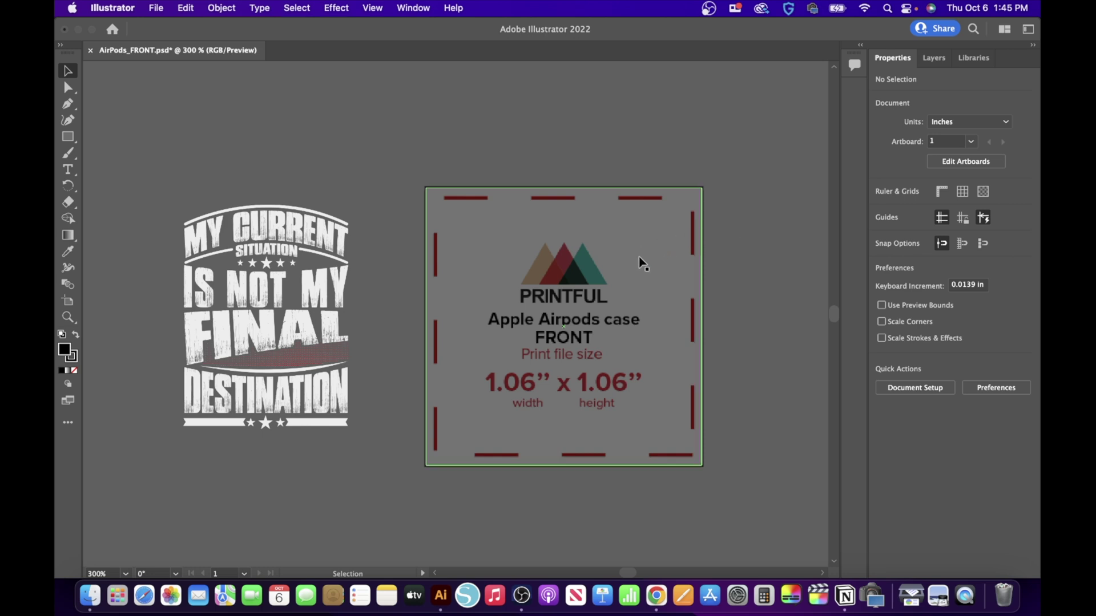
Move the "My Current Situation" design onto the artboard and centre it horizontally and vertically at X 0.53 in, Y 0.53 in.
drag(272, 336, 559, 336)
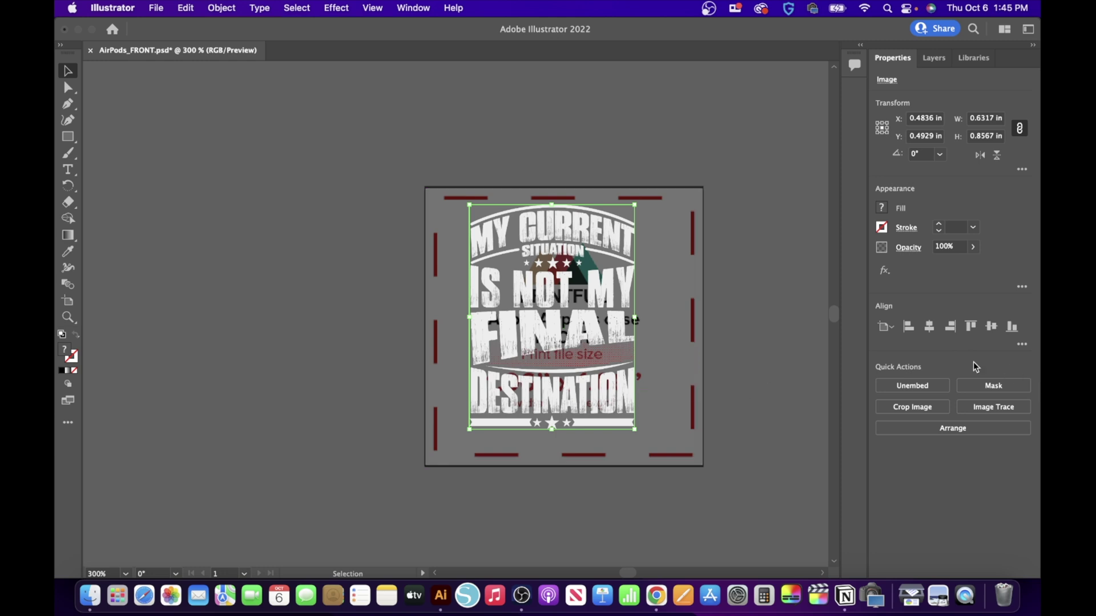
click(929, 326)
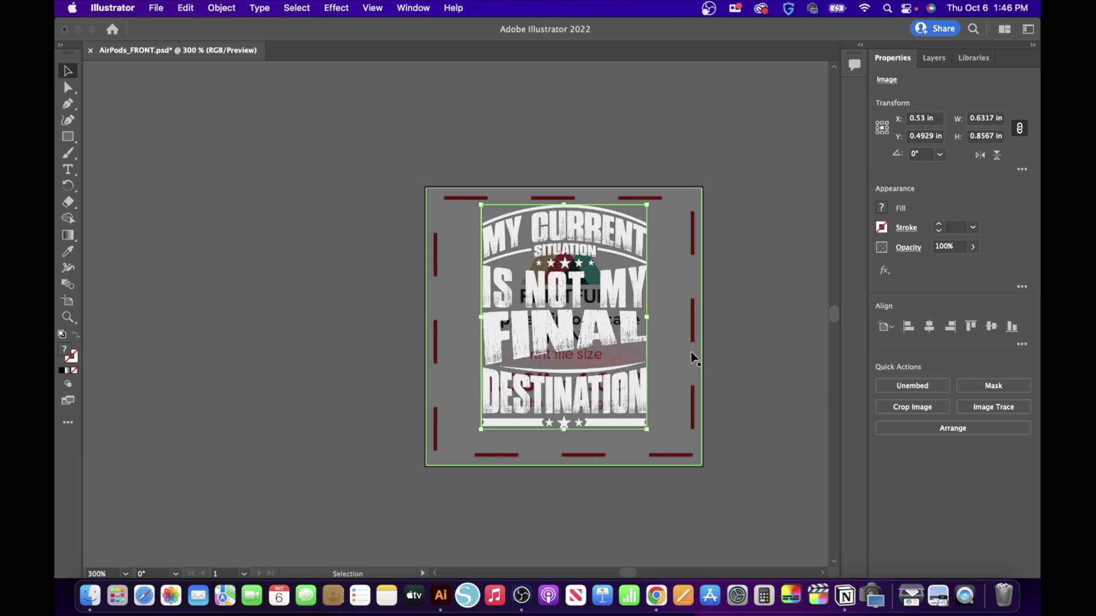
drag(589, 355, 589, 365)
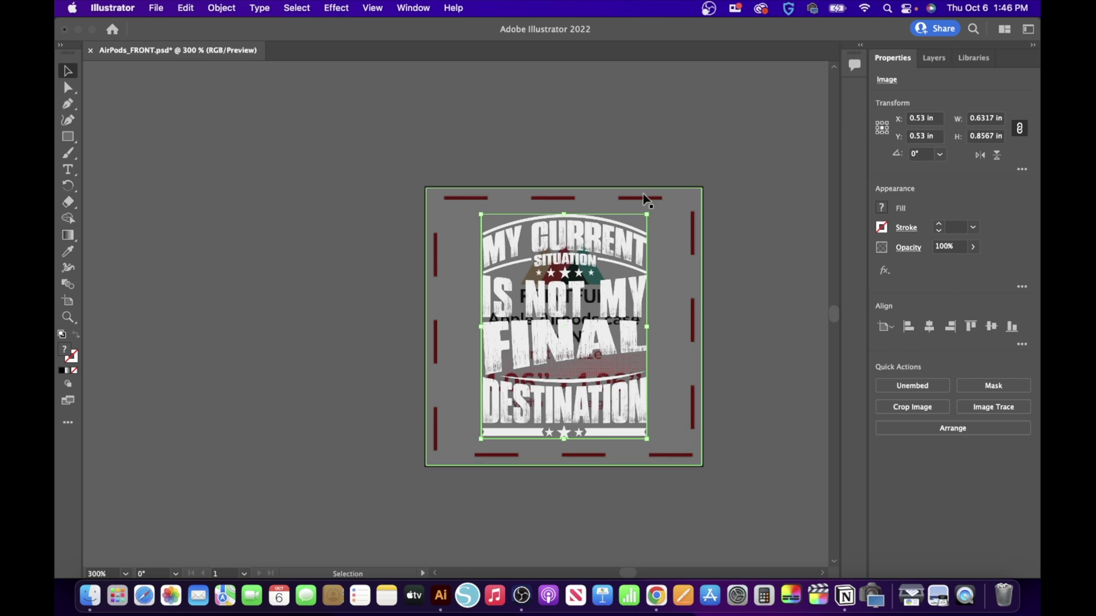
Restore the black background rectangle's opacity to 100% and deselect everything.
click(689, 208)
click(973, 248)
drag(948, 264, 985, 269)
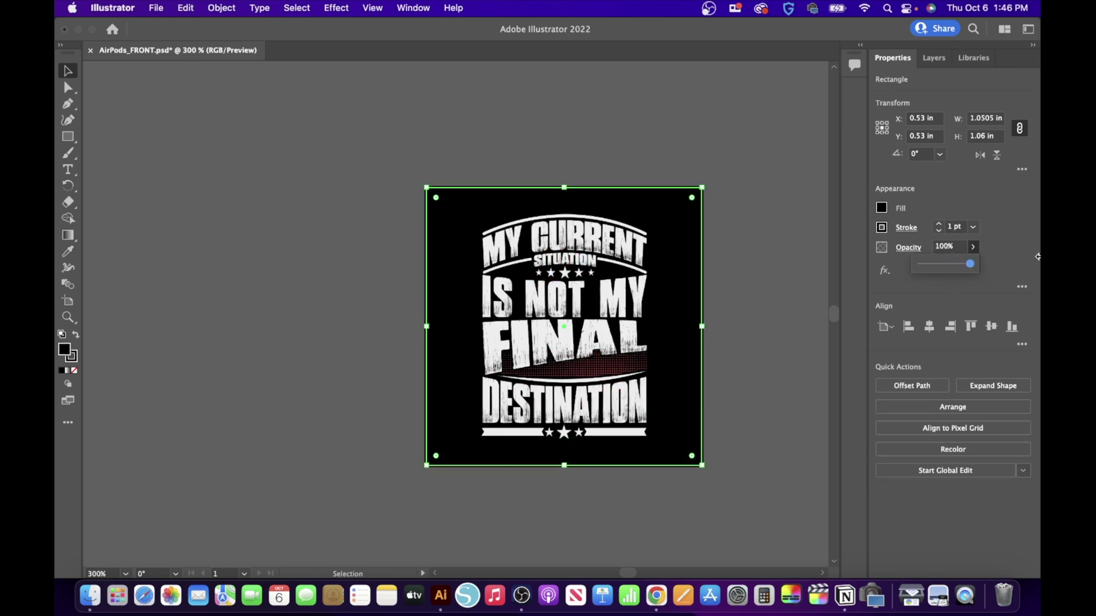
key(super+shift+a)
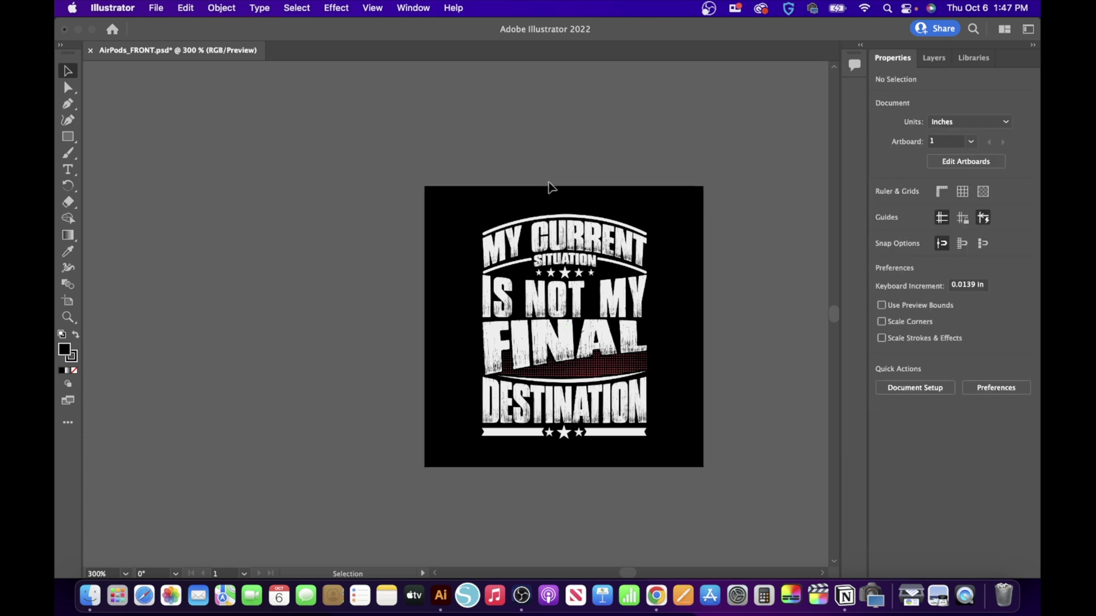
Open AirPods_BACK.psd from the Templates folder in Downloads, accepting the import options.
click(156, 8)
click(230, 60)
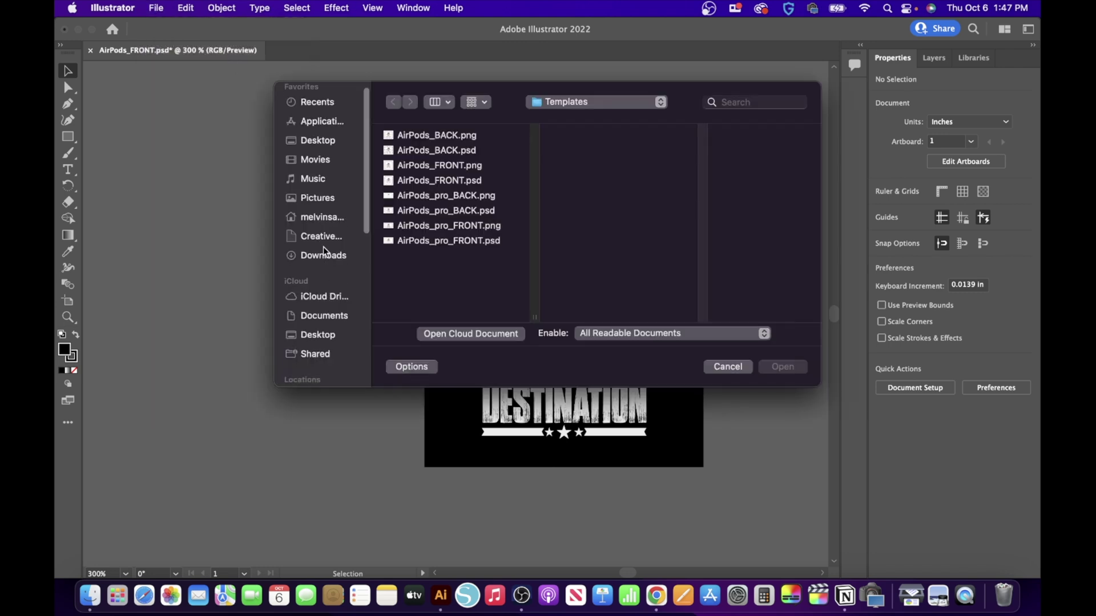
click(324, 254)
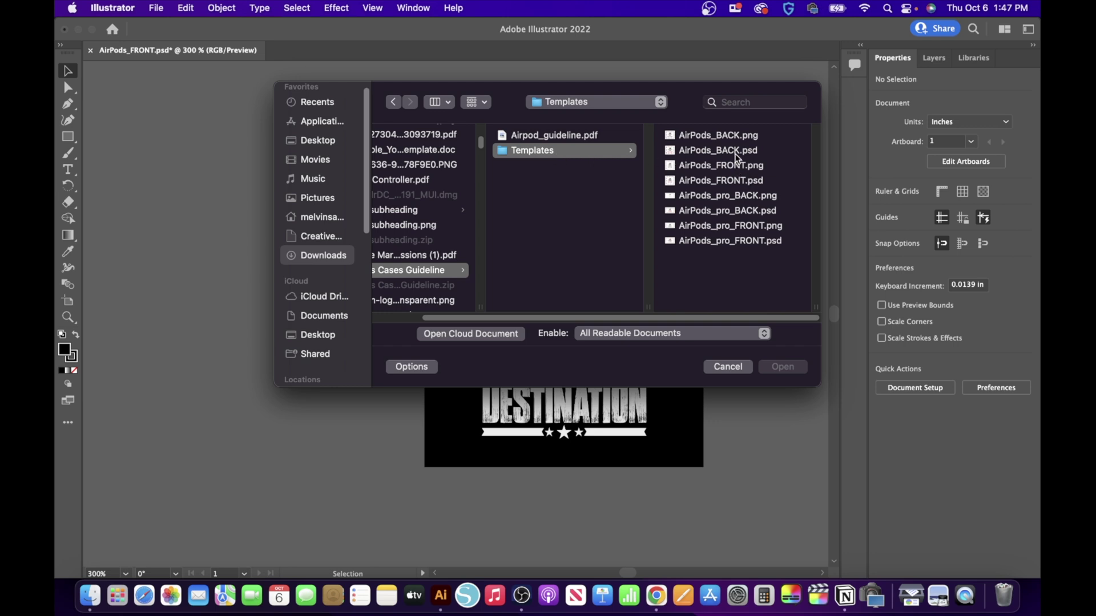
click(714, 150)
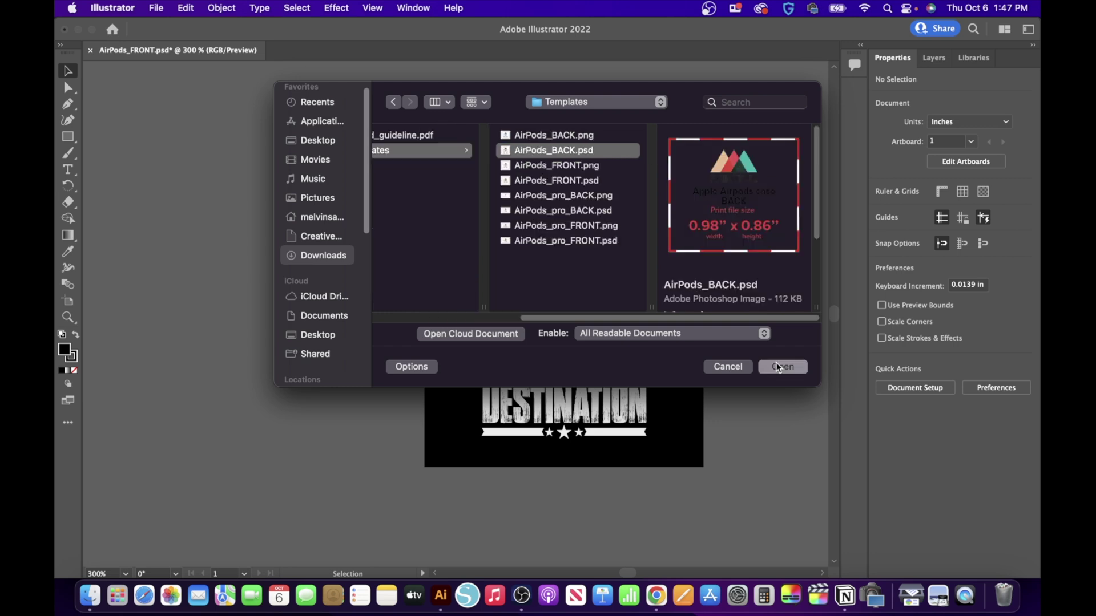
click(782, 367)
click(648, 458)
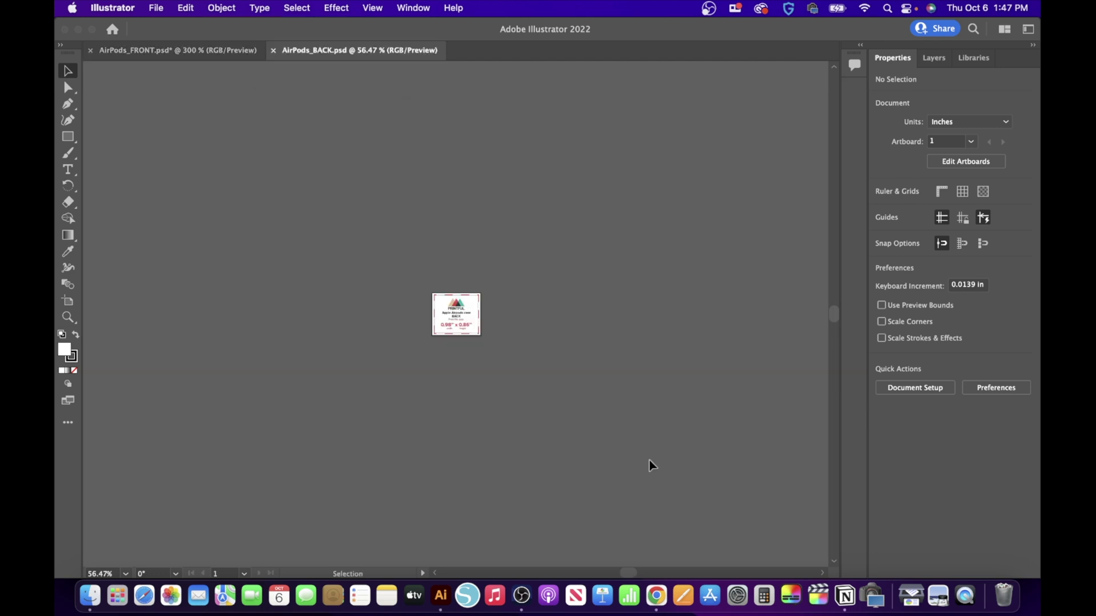
key(super+equal)
key(super+equal)
key(super+equal)
key(super+equal)
key(super+equal)
key(super+equal)
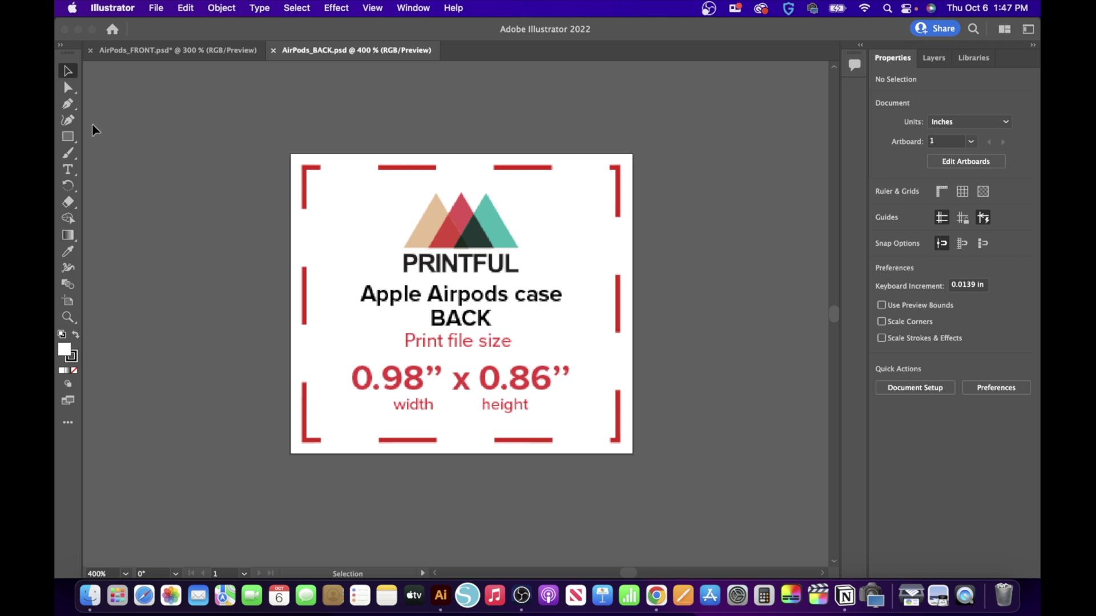
Draw a 0.98 × 0.86 in rectangle that covers the entire AirPods_BACK artboard.
click(68, 136)
drag(294, 158, 633, 454)
drag(464, 158, 464, 153)
drag(299, 307, 291, 307)
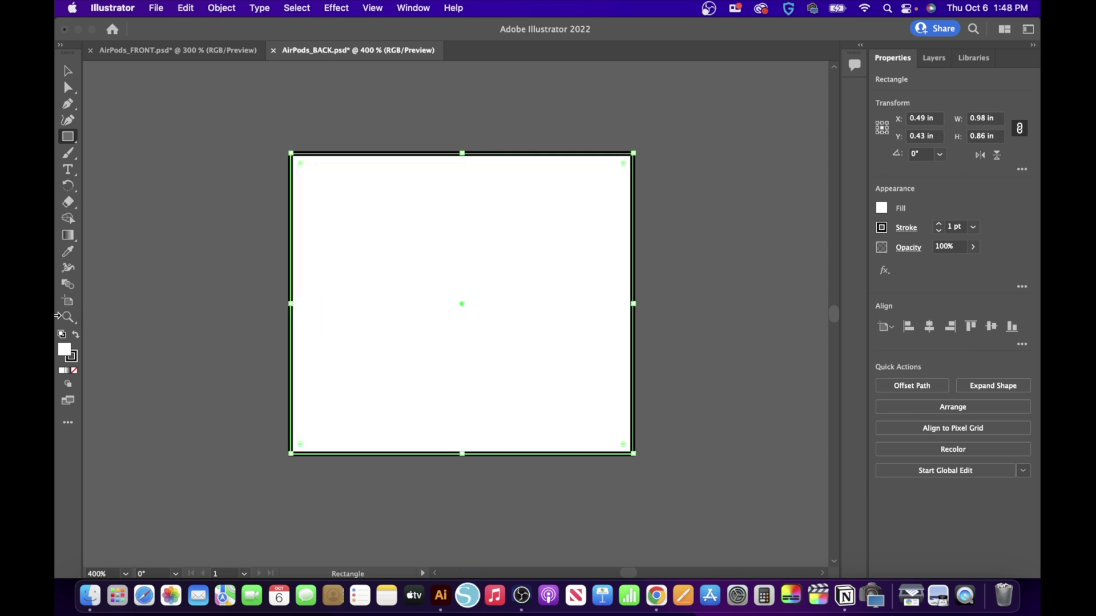
Fill the rectangle with black, hex 000000.
double_click(64, 351)
text(000000)
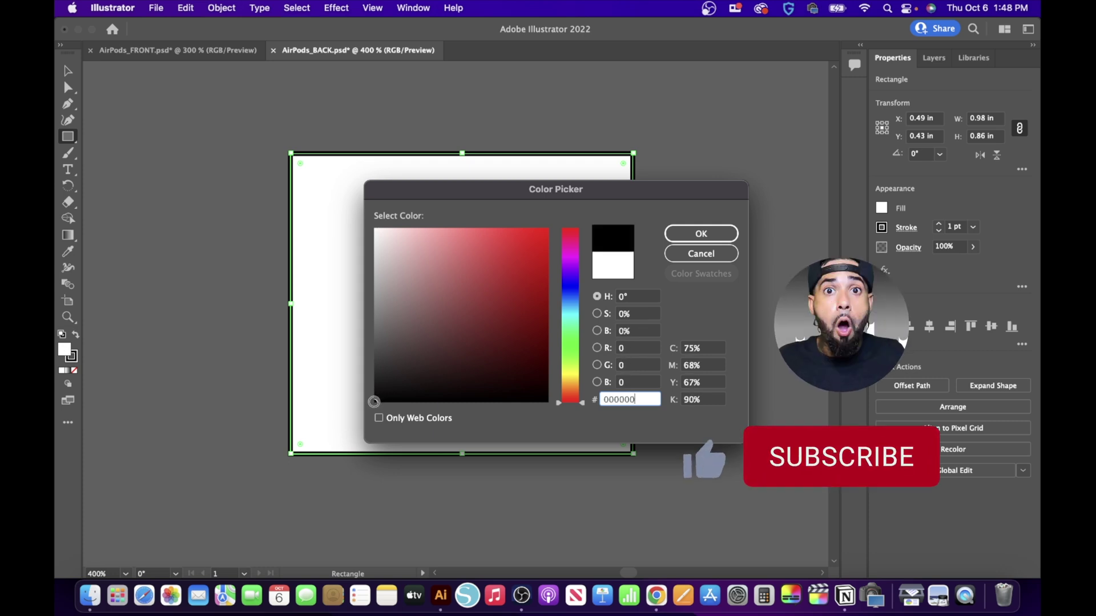
key(Return)
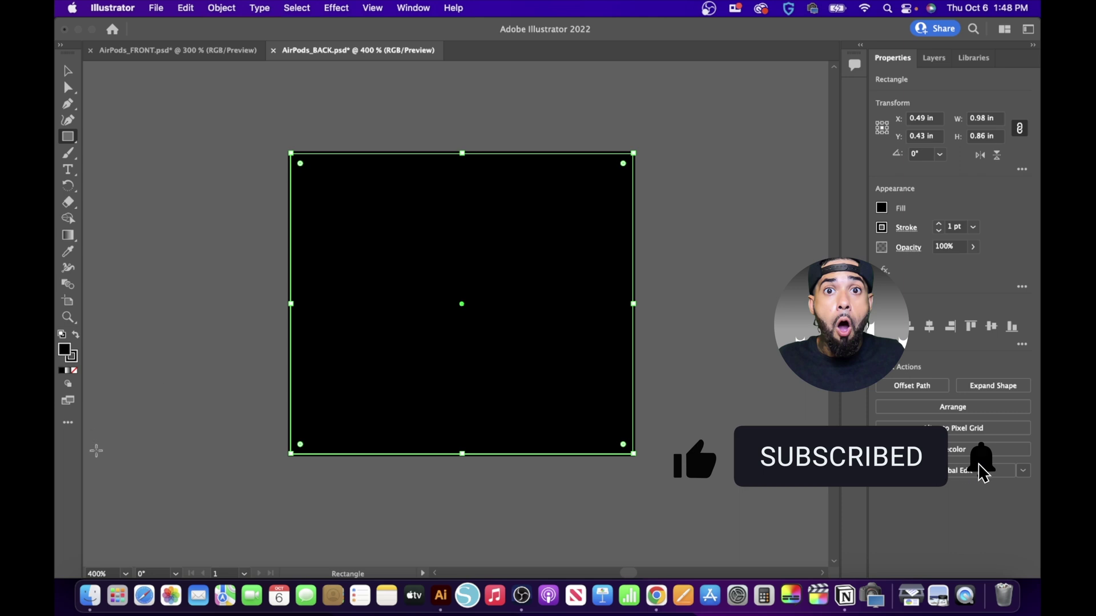
Place the "Without Struggle There Is No Progress" design from the New Era Gears-T-Designs folder and scale it to about 0.55 × 0.71 in beside the artboard.
click(90, 595)
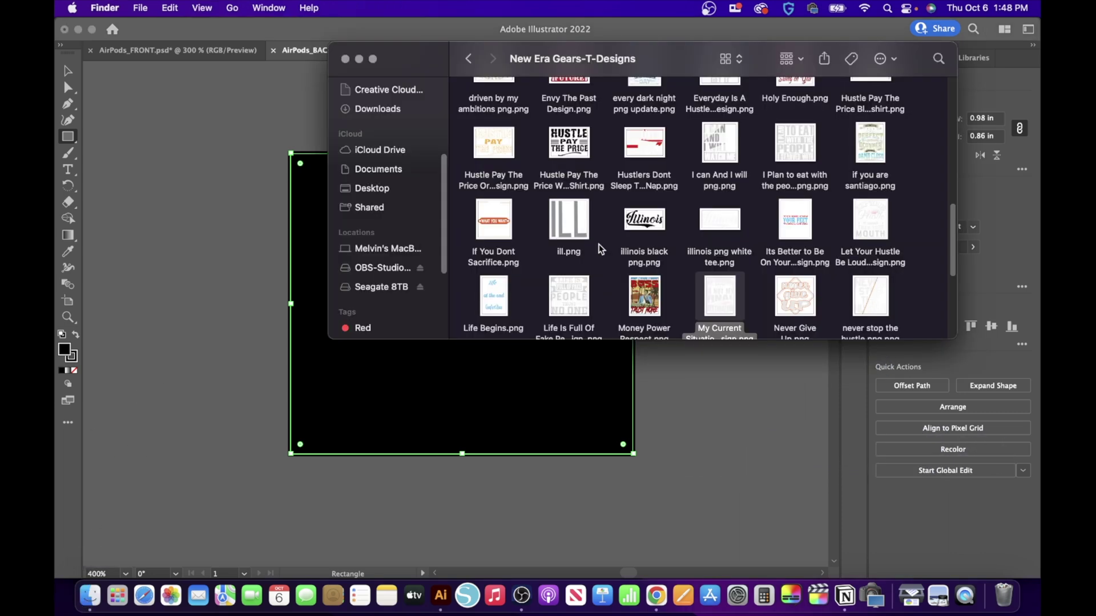
scroll(617, 272, down, 5)
scroll(493, 263, down, 2)
drag(493, 262, 475, 376)
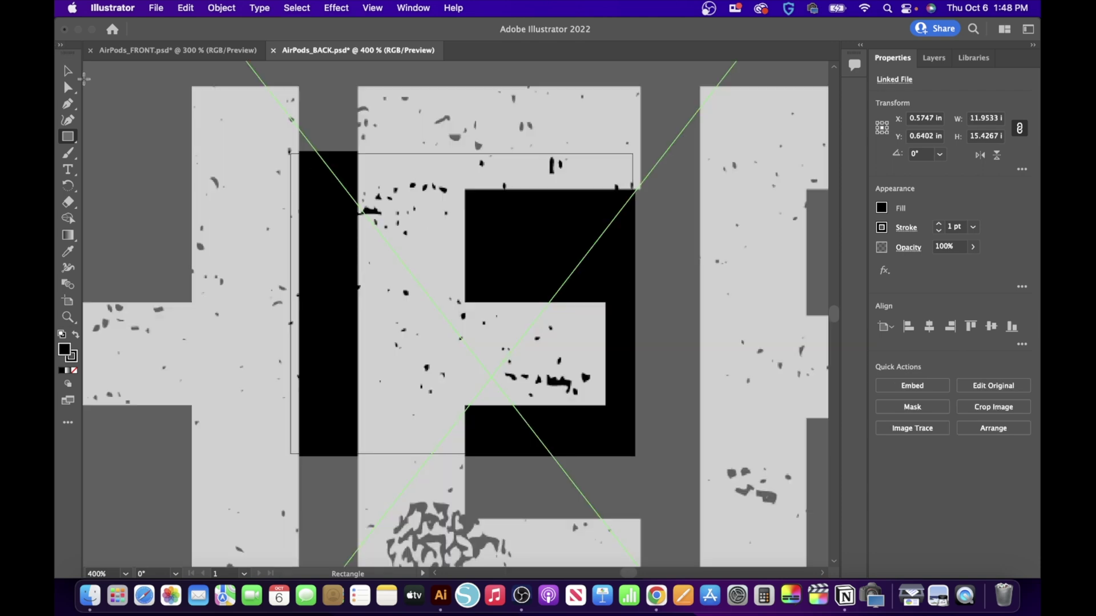
click(68, 72)
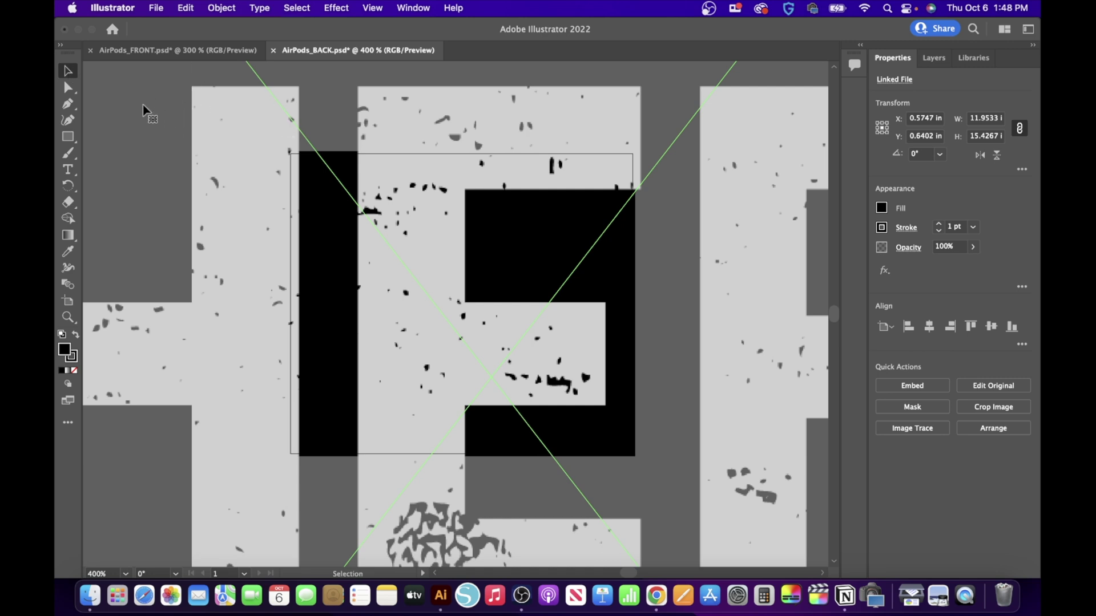
mouse_move(142, 102)
mouse_down()
mouse_move(384, 411)
mouse_move(259, 200)
mouse_move(521, 448)
mouse_move(133, 103)
mouse_up()
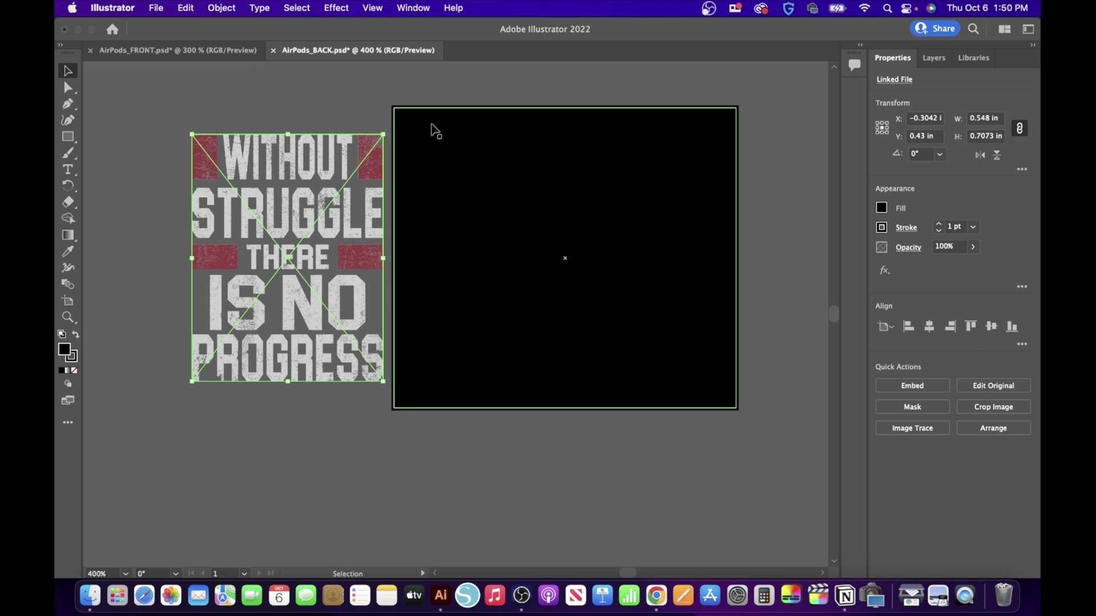
Lower the black rectangle's opacity to 67% so the template guides underneath show through.
click(565, 216)
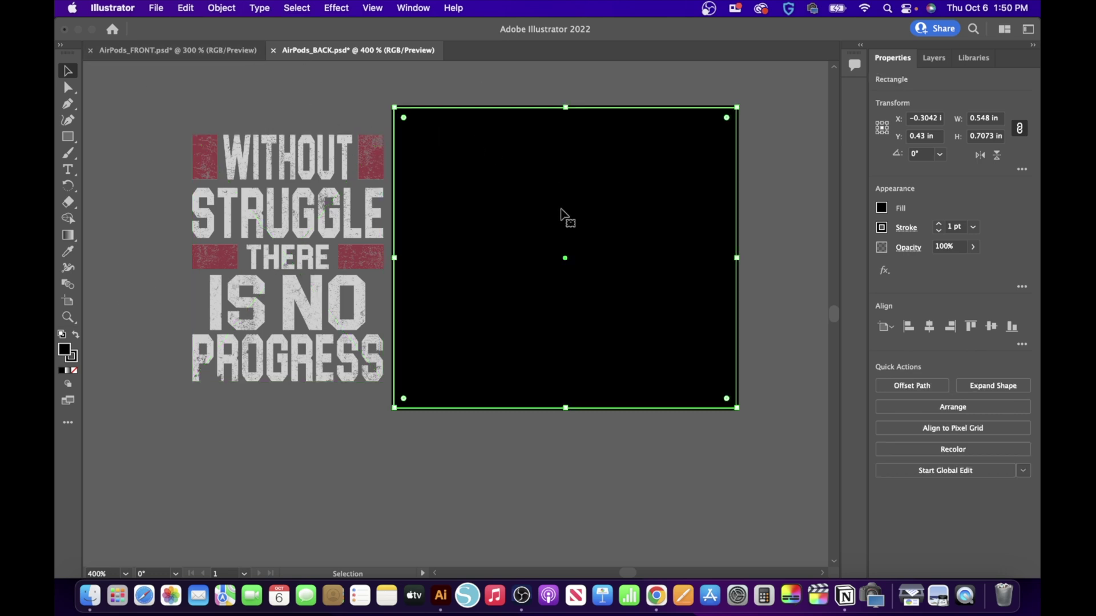
click(973, 246)
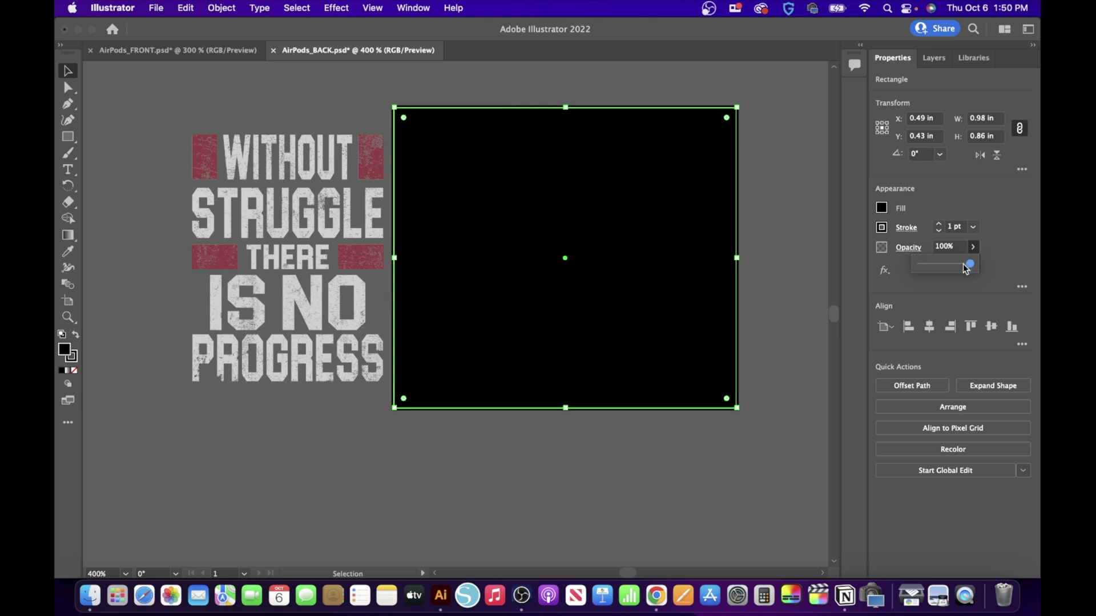
drag(969, 264, 953, 265)
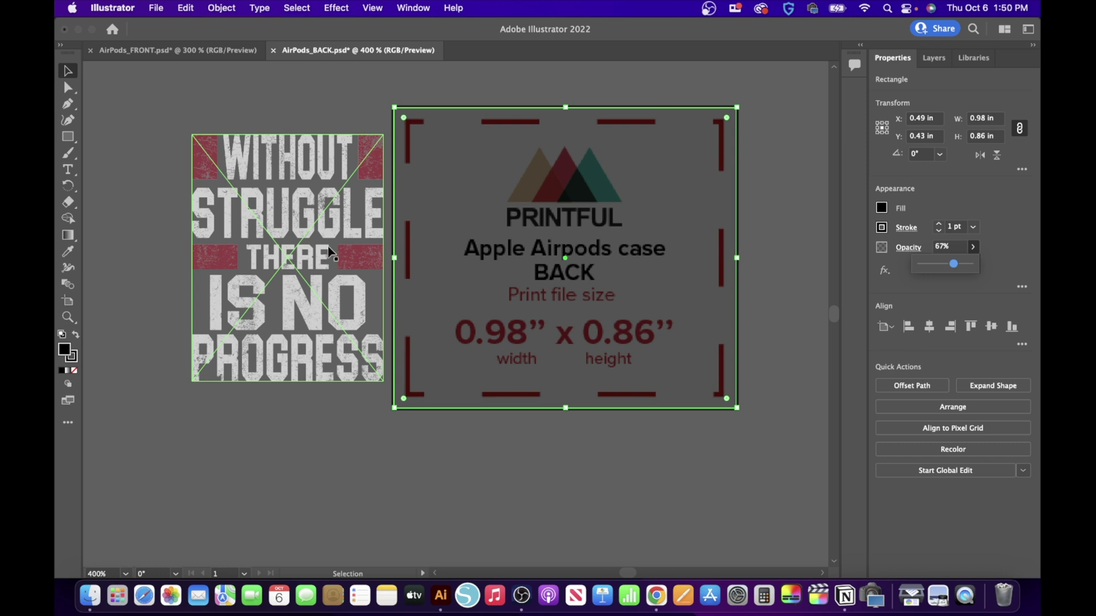
Move the "Without Struggle There Is No Progress" design onto the artboard and centre it horizontally at X 0.49 in.
drag(287, 243, 562, 245)
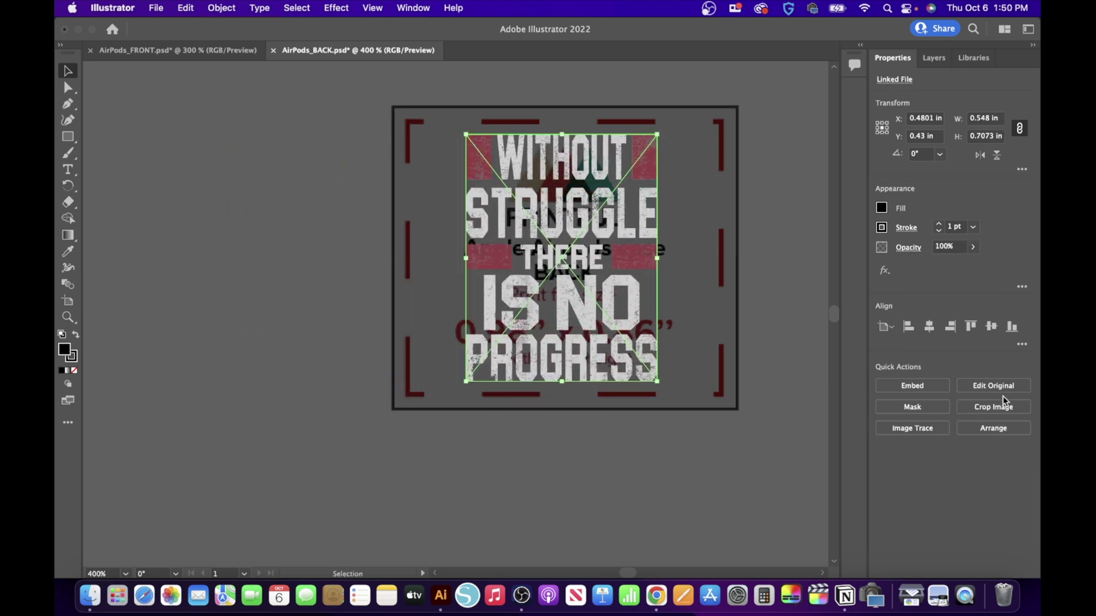
click(930, 331)
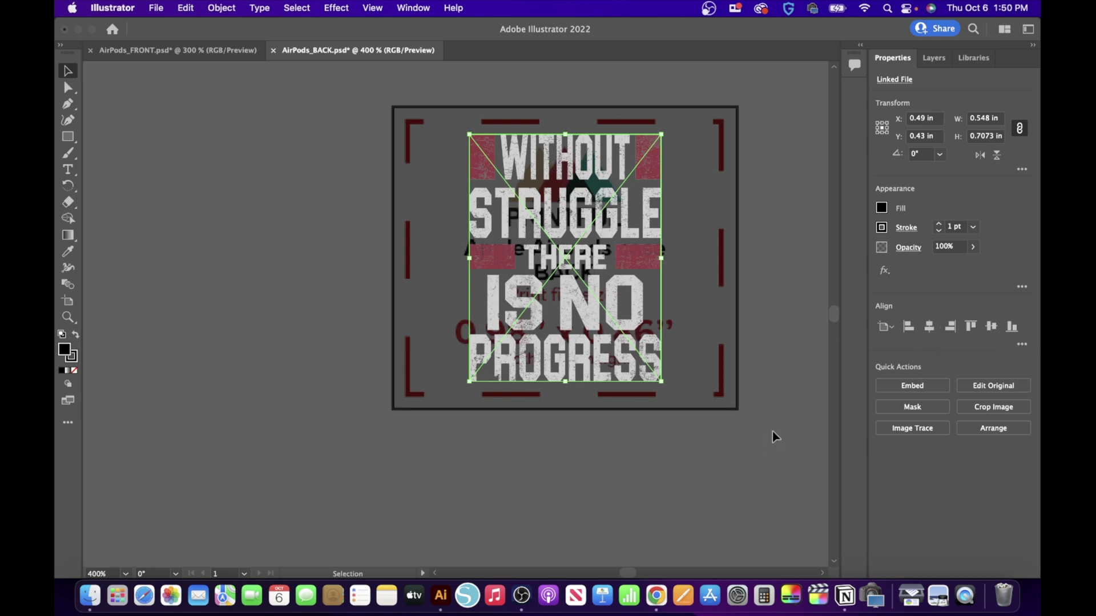
Set the black rectangle's opacity to 68% and duplicate the white star to form a column of three on each side of the design.
click(713, 182)
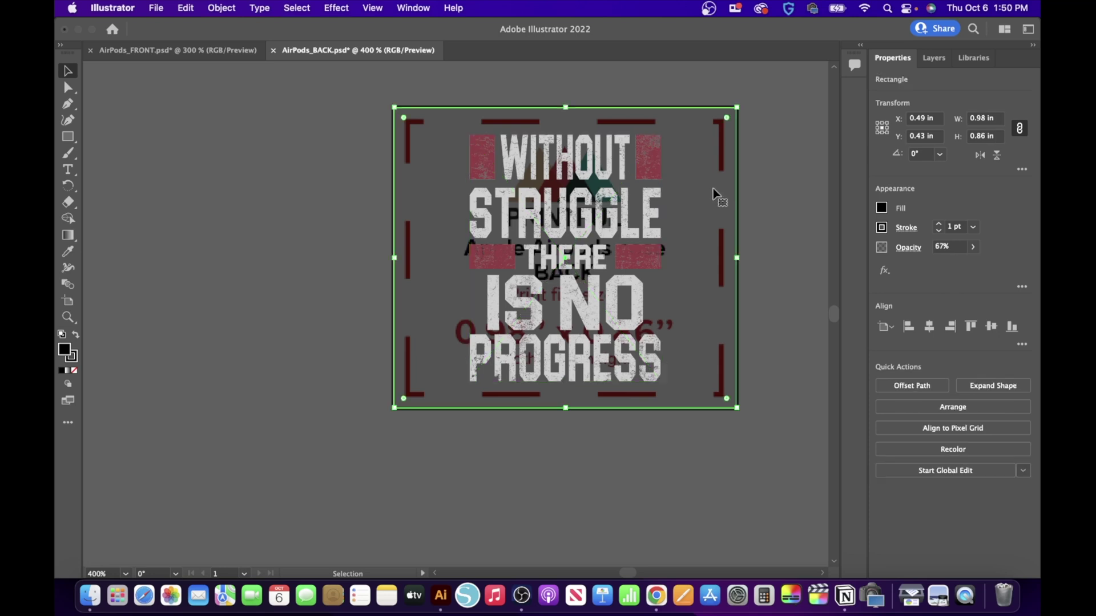
click(973, 247)
drag(953, 264, 955, 266)
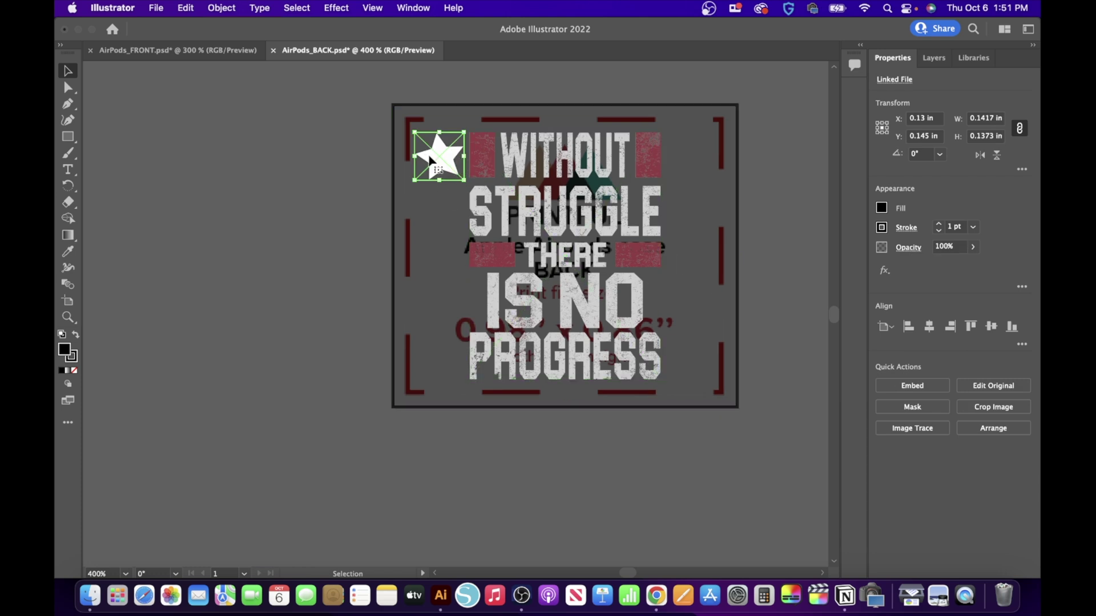
alt+drag(432, 161, 434, 336)
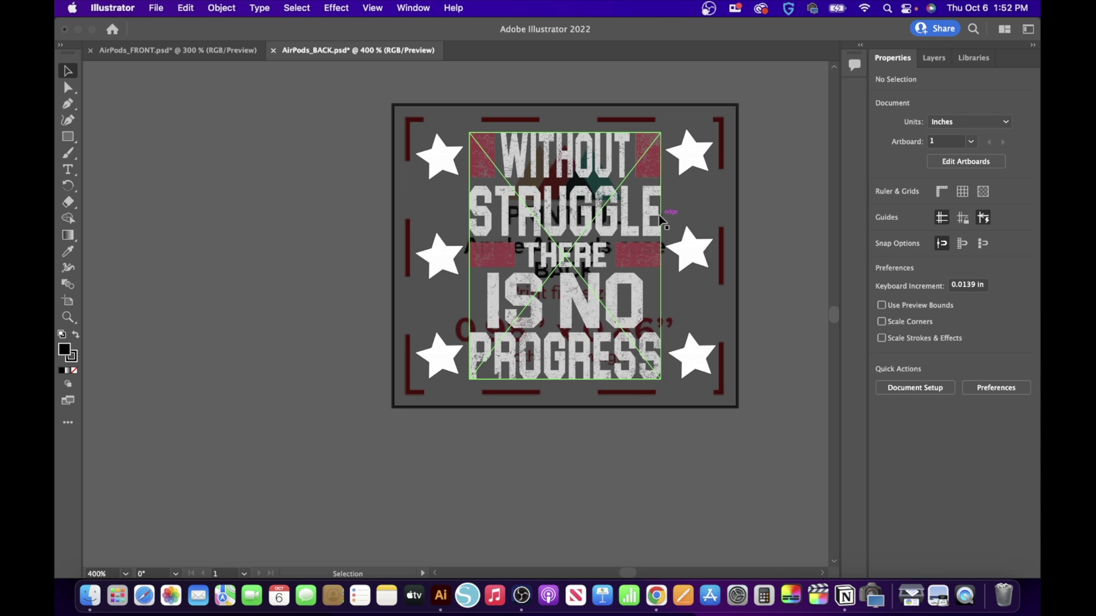
Restore the back design's black rectangle to 100% opacity.
click(715, 117)
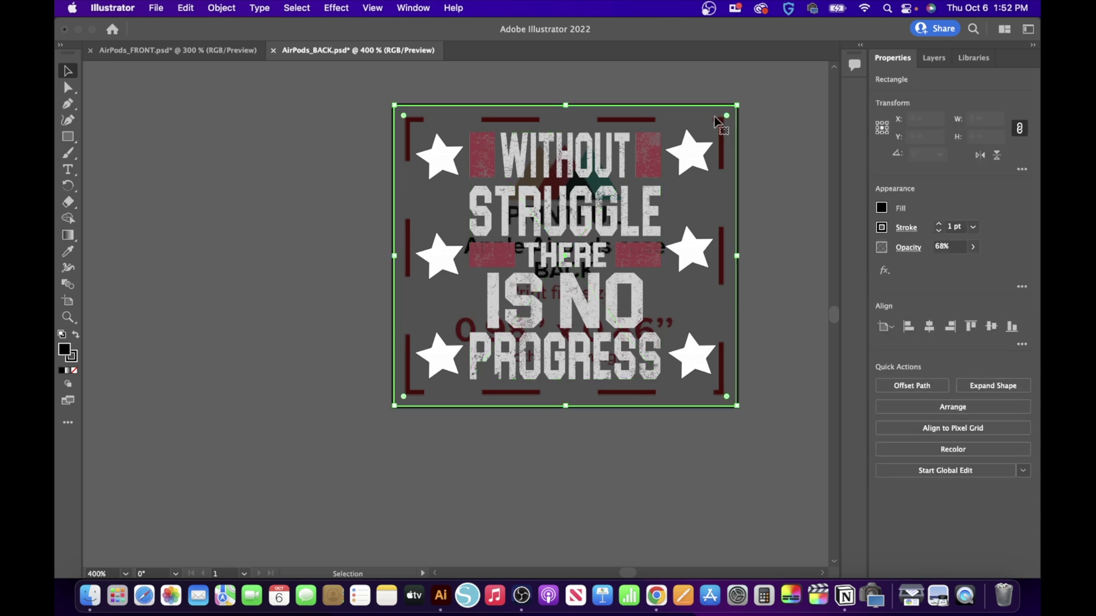
click(973, 246)
drag(956, 266, 970, 265)
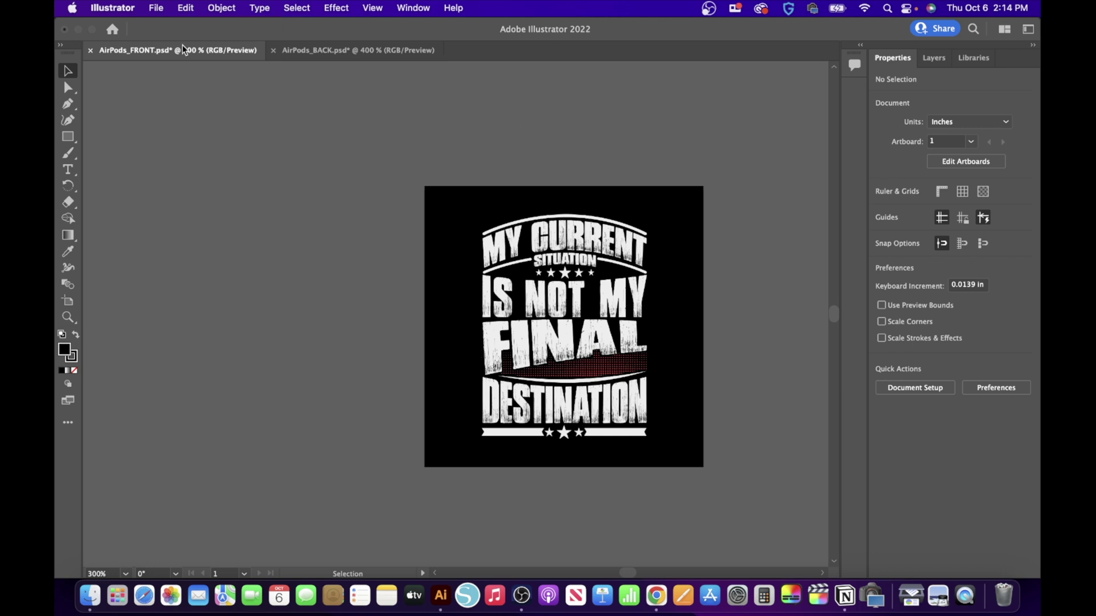
Delete the black background rectangle and the Printful template image from AirPods_FRONT, keeping only the artwork.
click(466, 206)
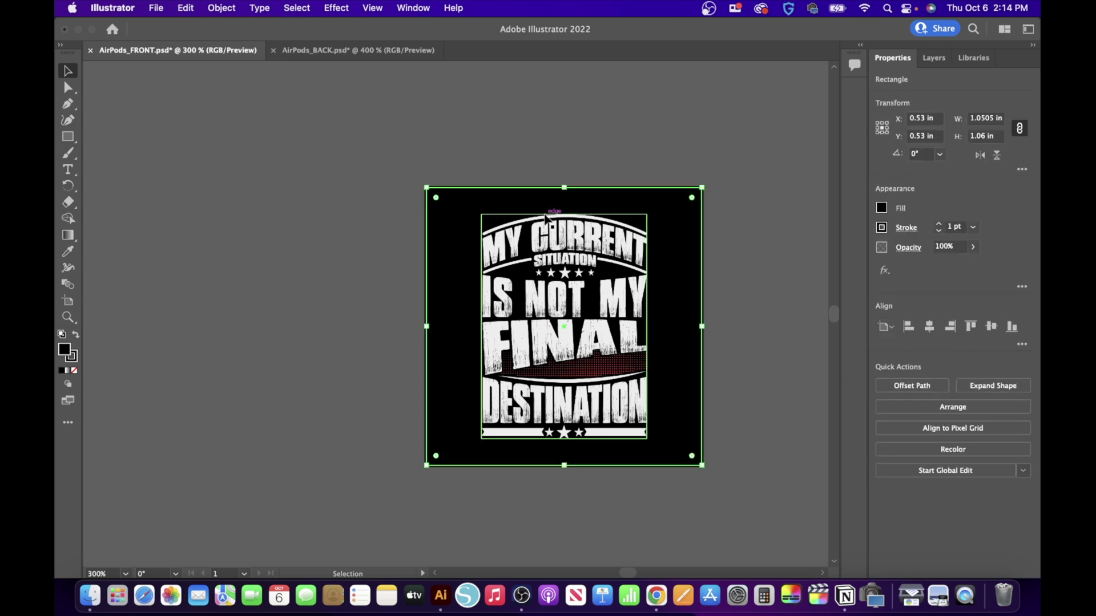
key(Delete)
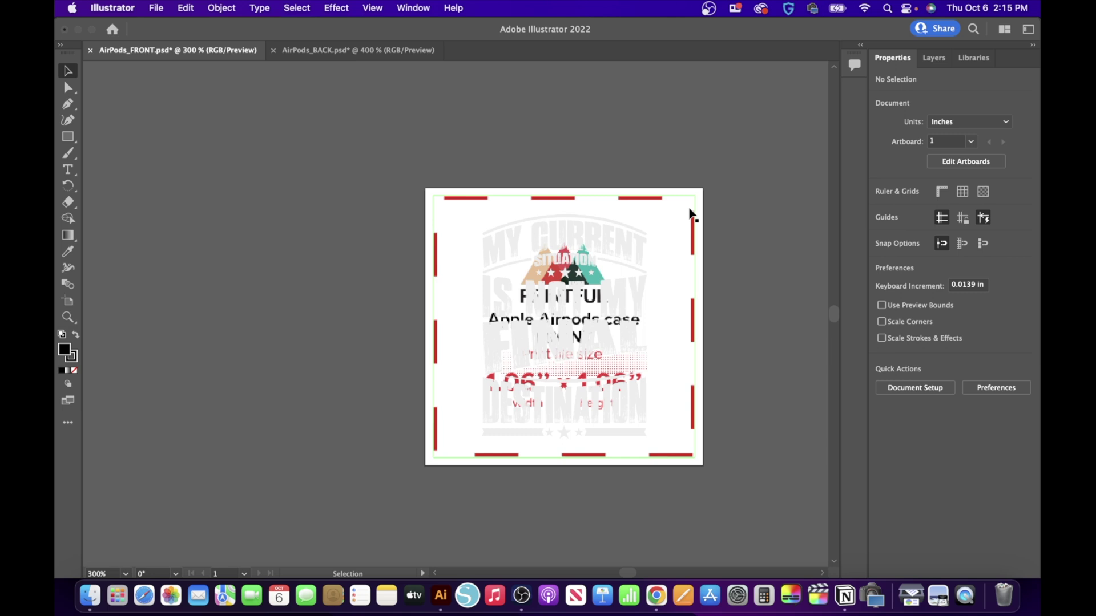
click(688, 214)
key(Delete)
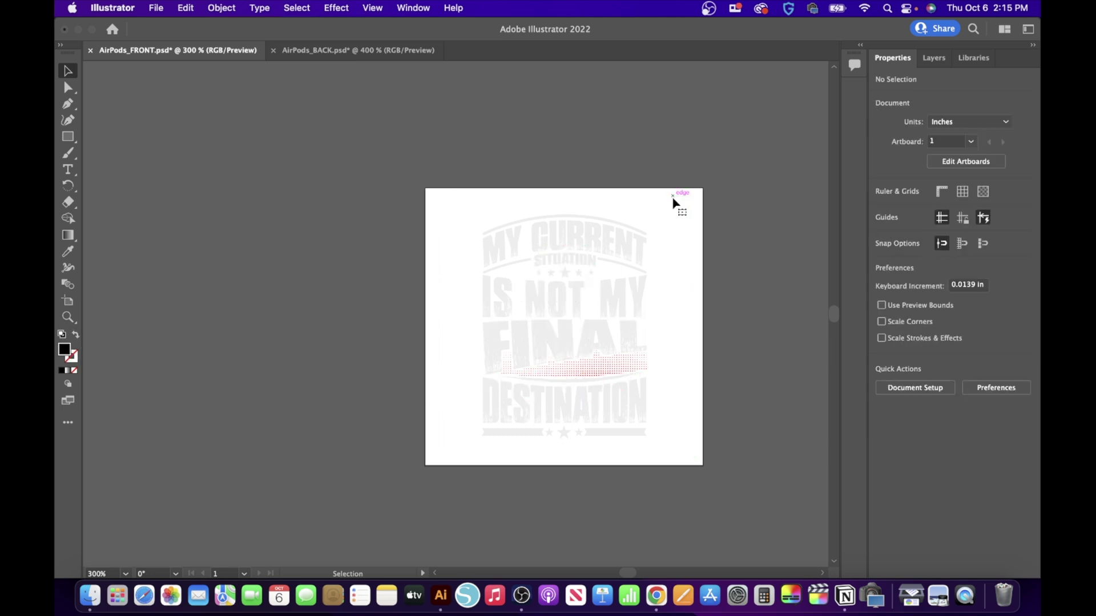
Export the front design to Downloads as "AirPods_FRONT #1.png" at High (300 ppi) resolution with a transparent background.
click(158, 9)
mouse_move(266, 286)
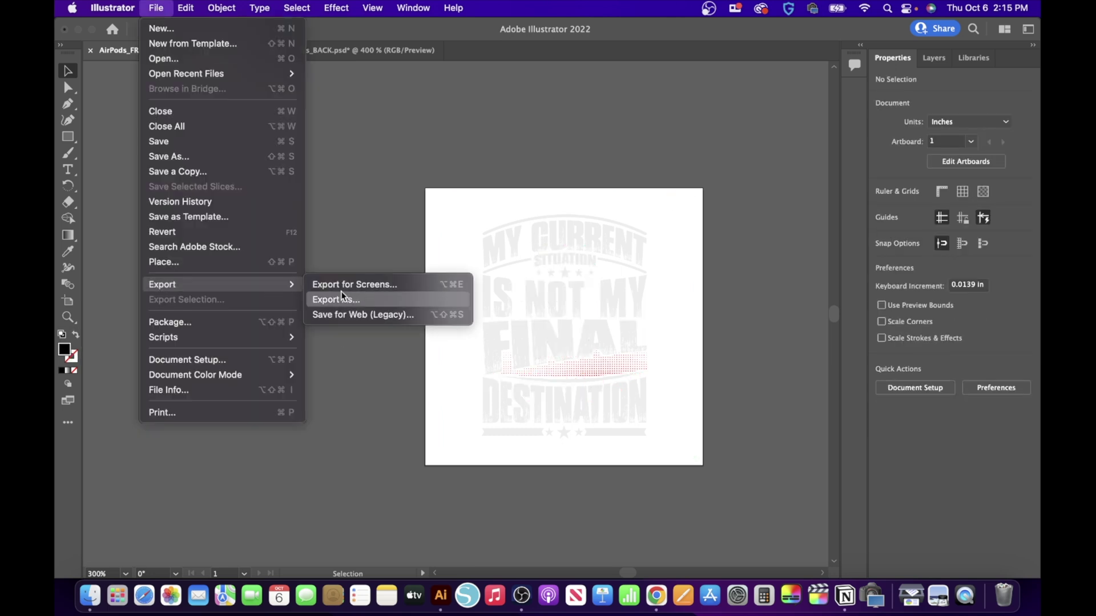
click(369, 300)
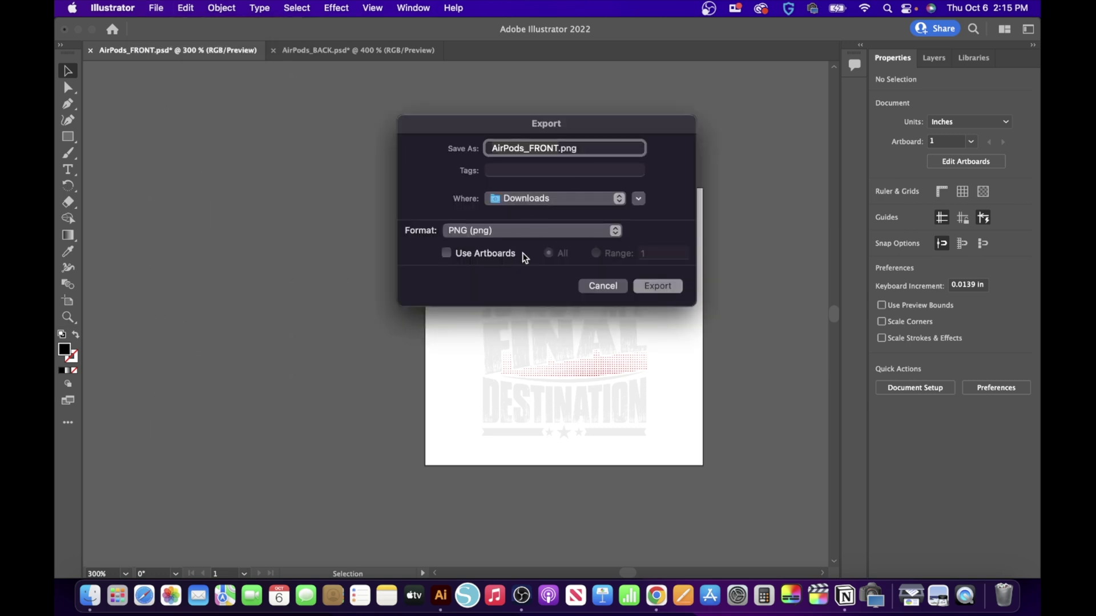
key(Right)
text(#1)
click(659, 286)
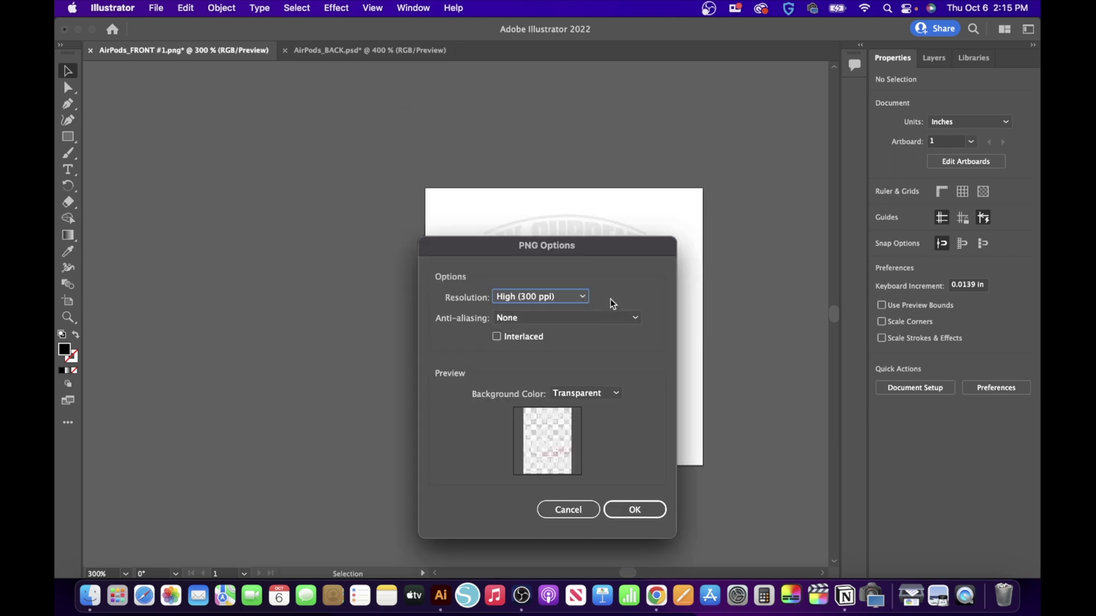
click(639, 511)
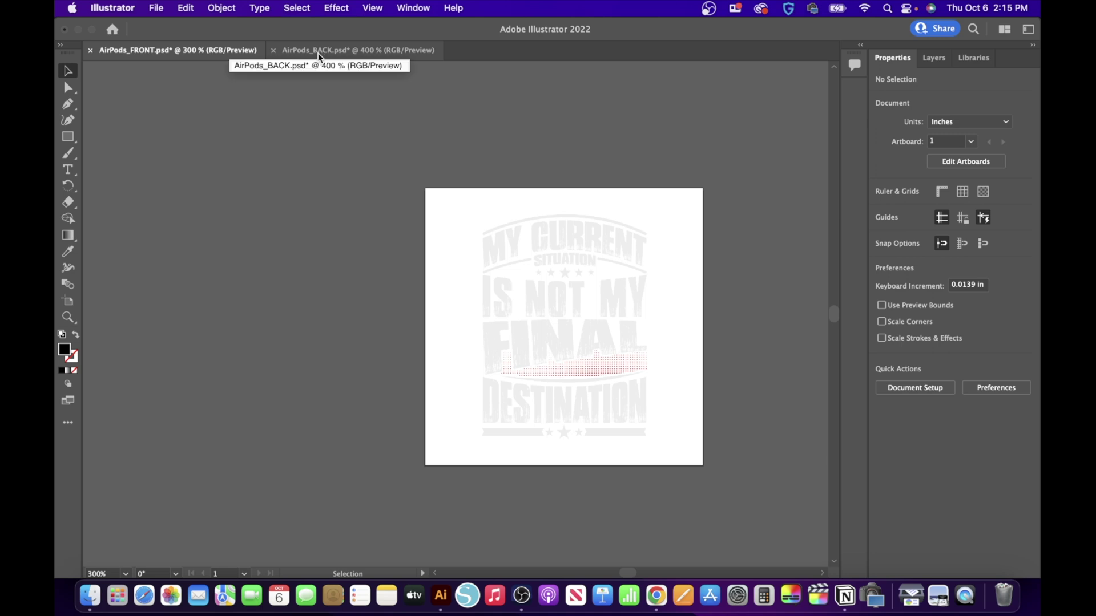
Switch to the AirPods_BACK document and delete its black rectangle and Printful template image.
click(320, 52)
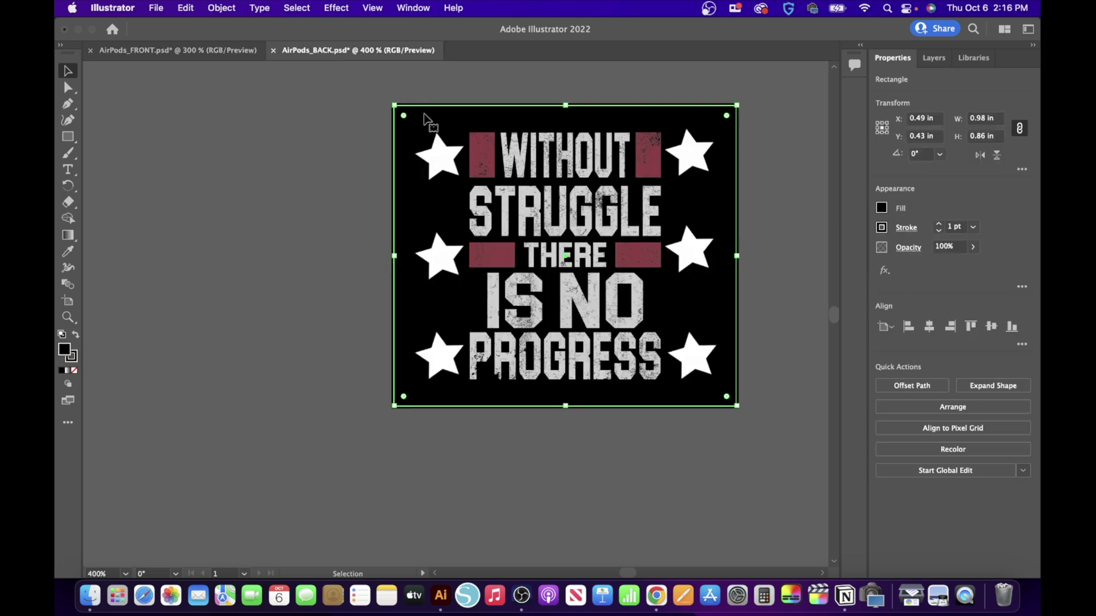
key(Delete)
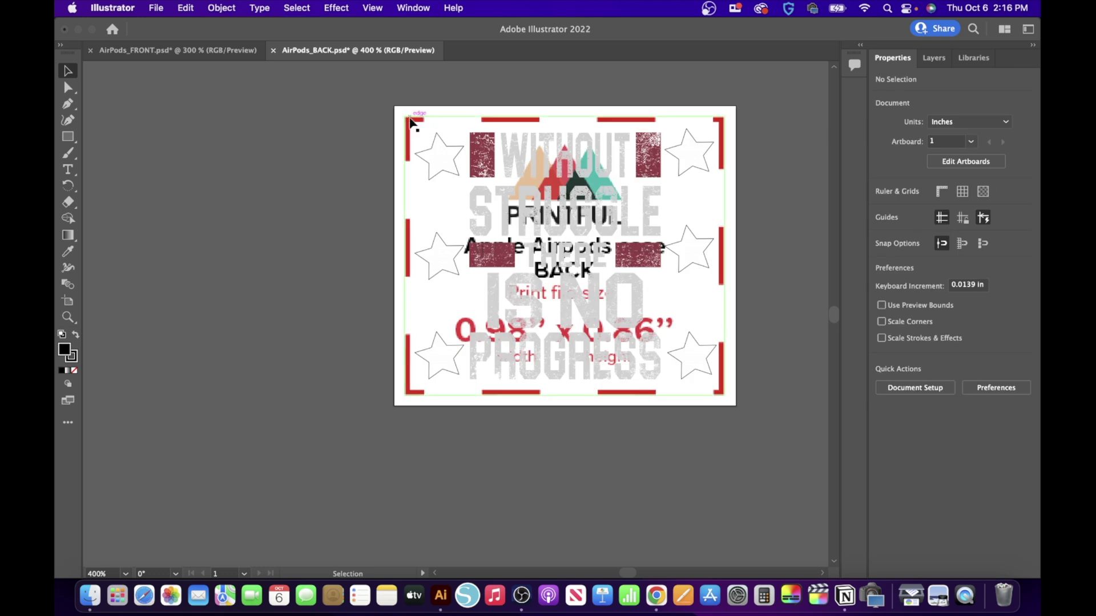
click(411, 123)
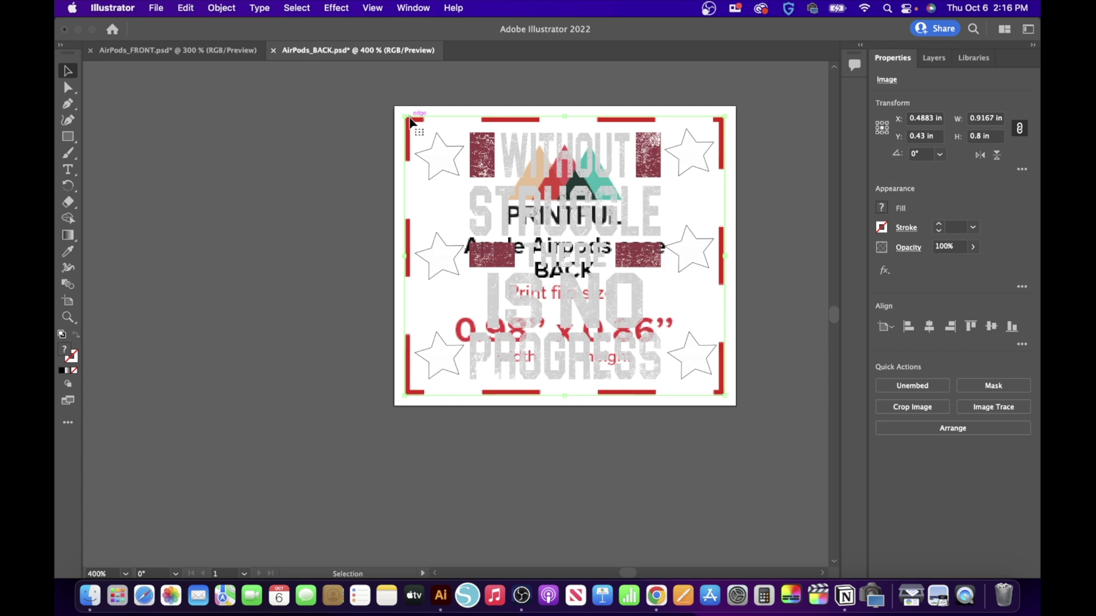
key(Delete)
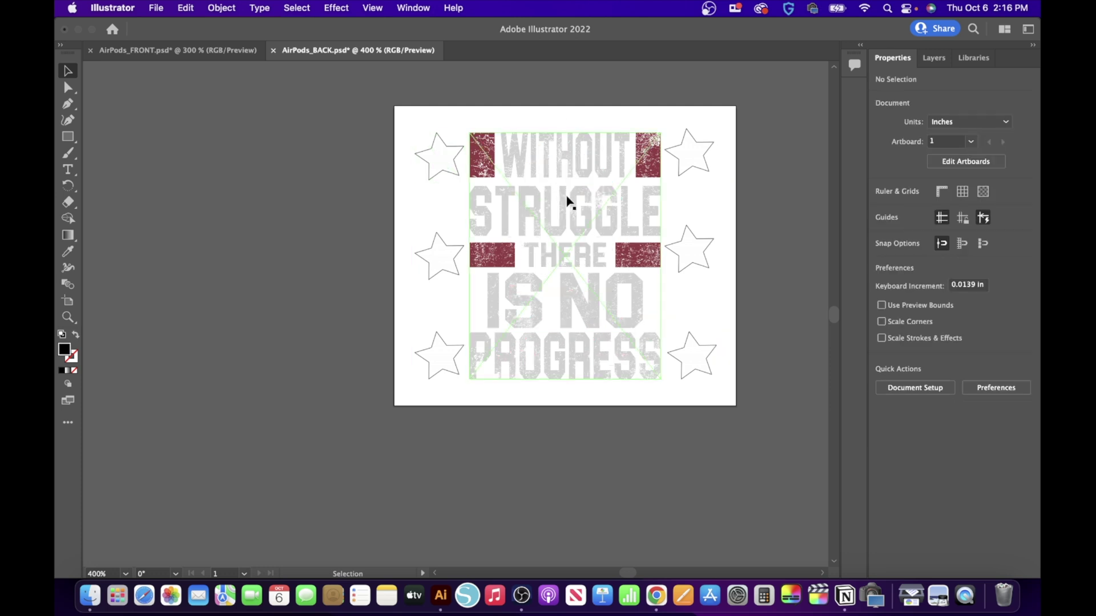
Export the back design to Downloads as "AirPods_BACK #1.png" at High (300 ppi) resolution with a transparent background.
click(158, 9)
mouse_move(252, 280)
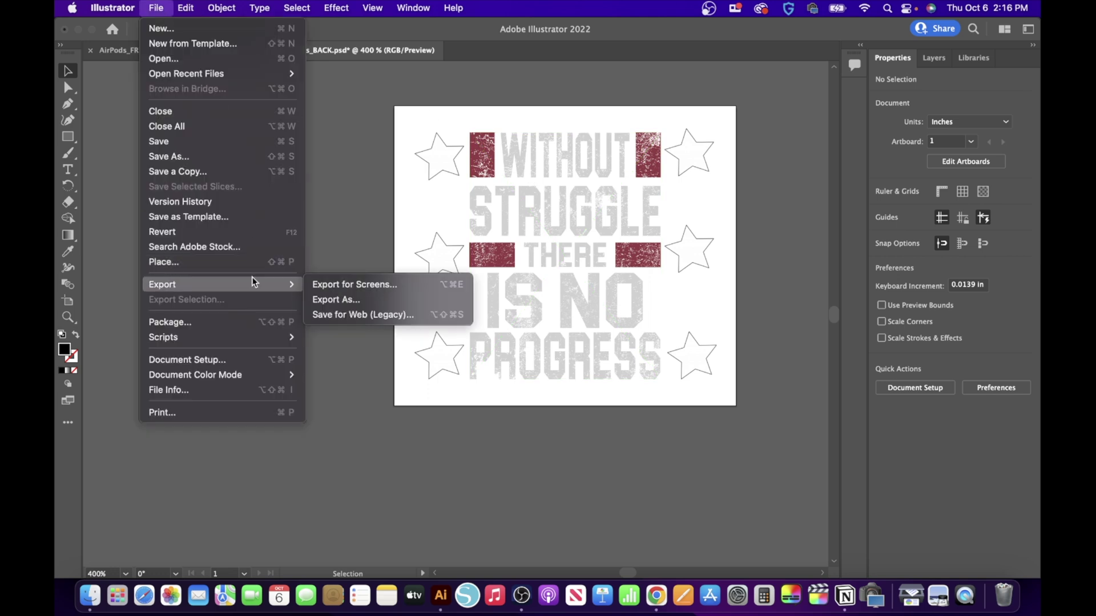
click(345, 299)
click(552, 150)
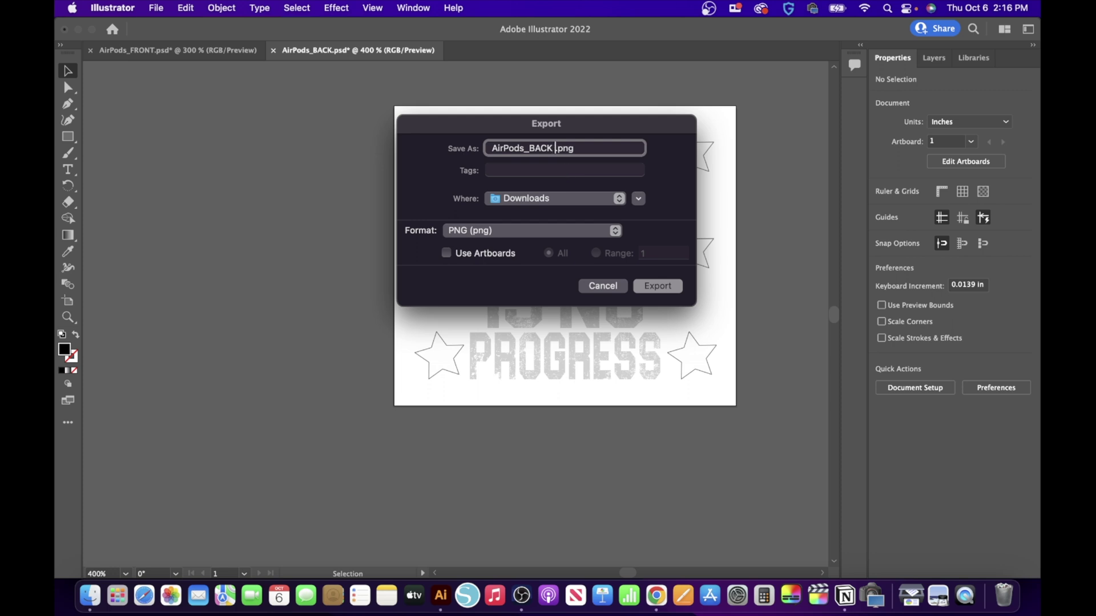
text(#1)
click(659, 287)
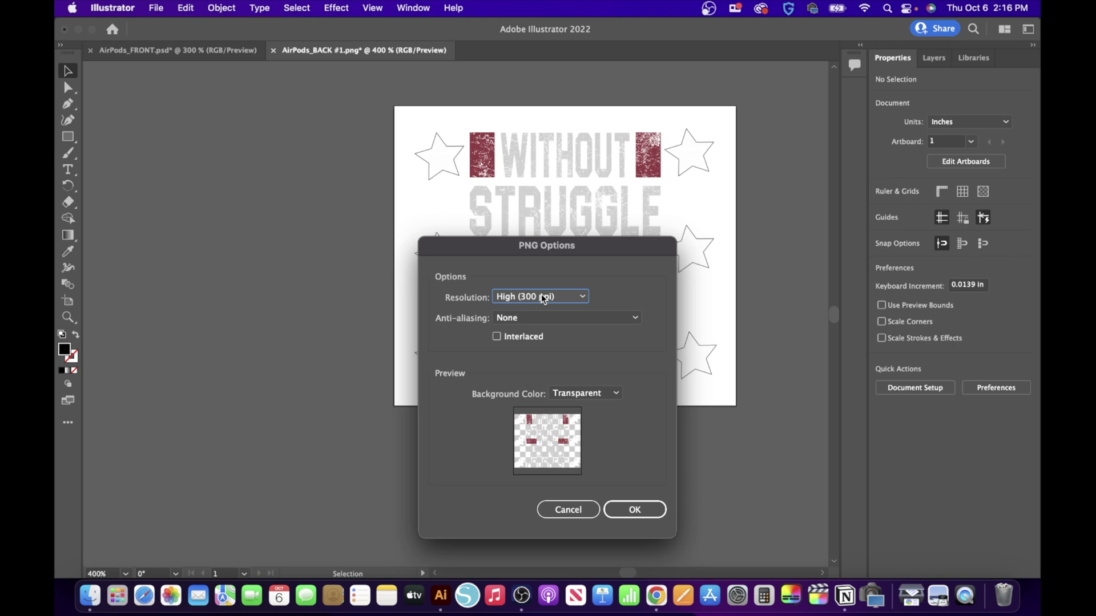
click(641, 510)
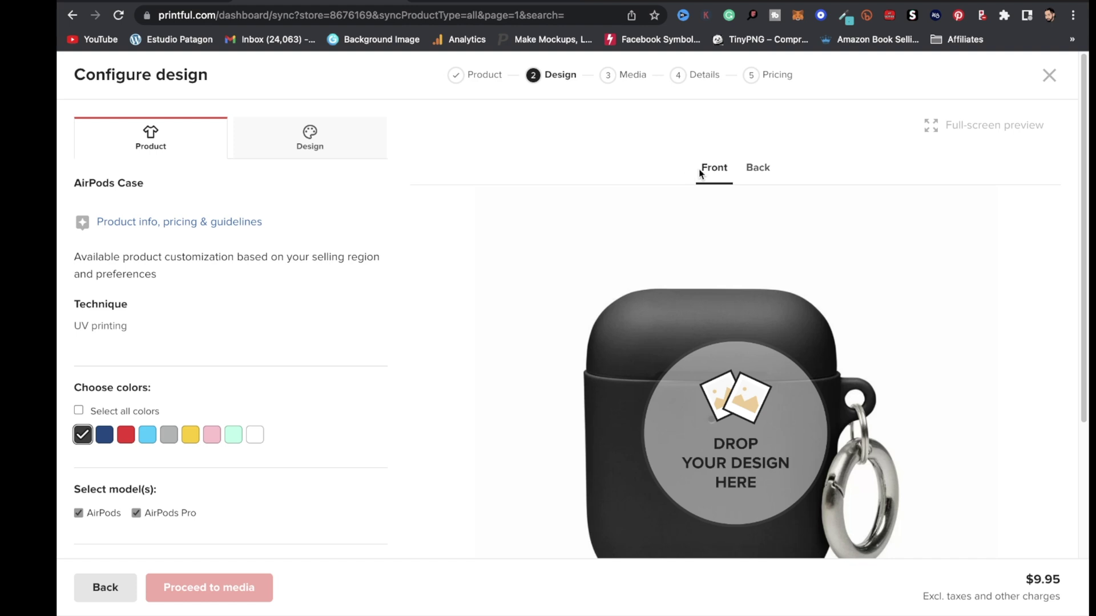
In Printful's design configurator, upload "AirPods_FRONT #1.png" from Downloads for the front of the AirPods case.
click(714, 468)
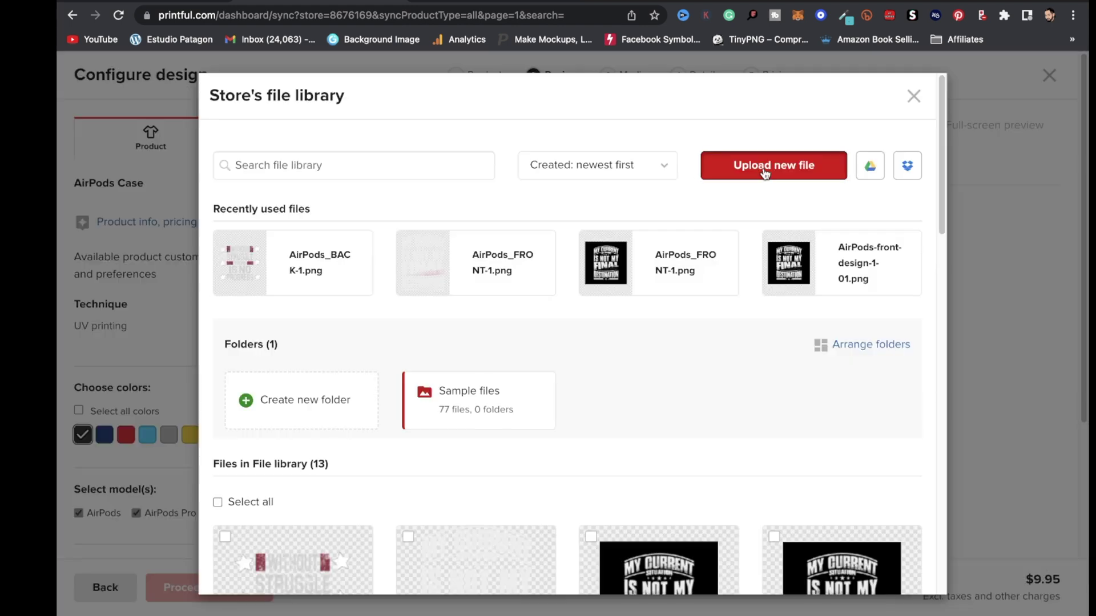
click(719, 166)
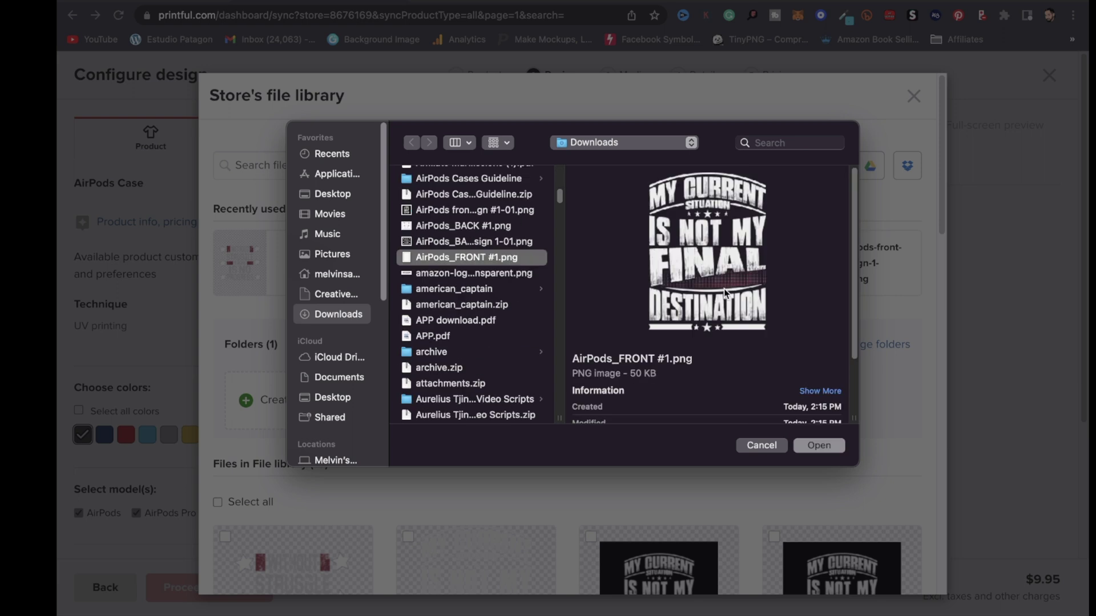
click(821, 448)
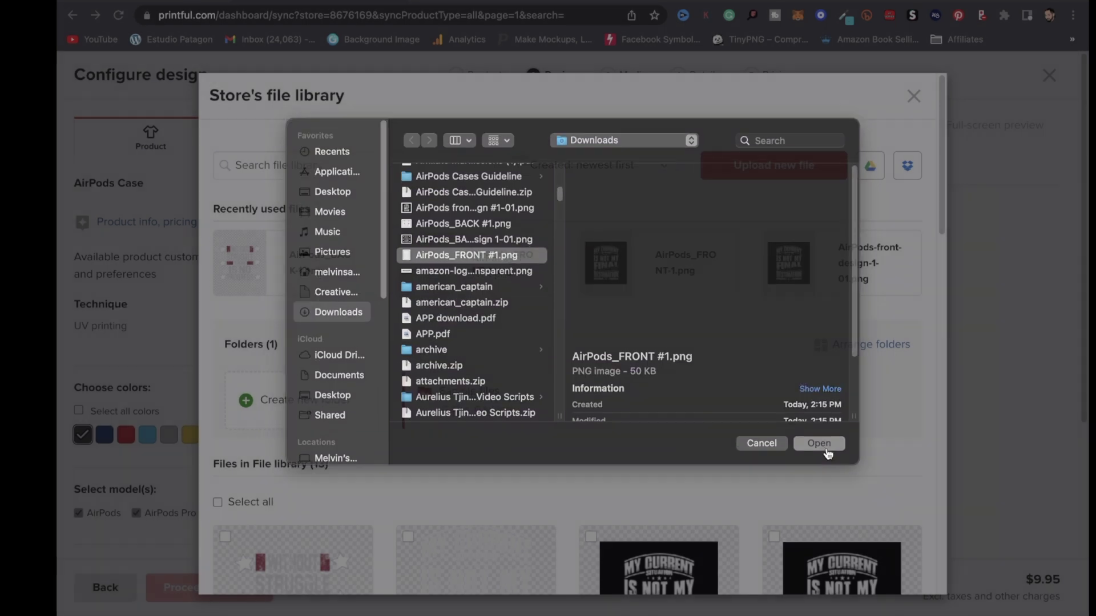
Apply the uploaded front design to the front of the AirPods case and dismiss the notice about product sizes.
click(261, 267)
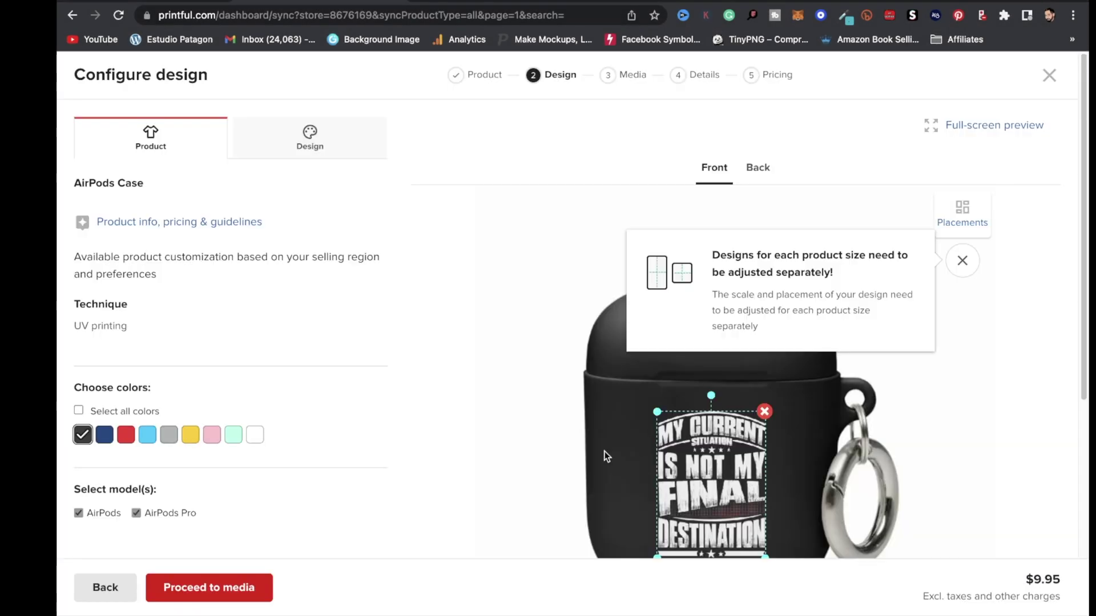
scroll(542, 451, down, 2)
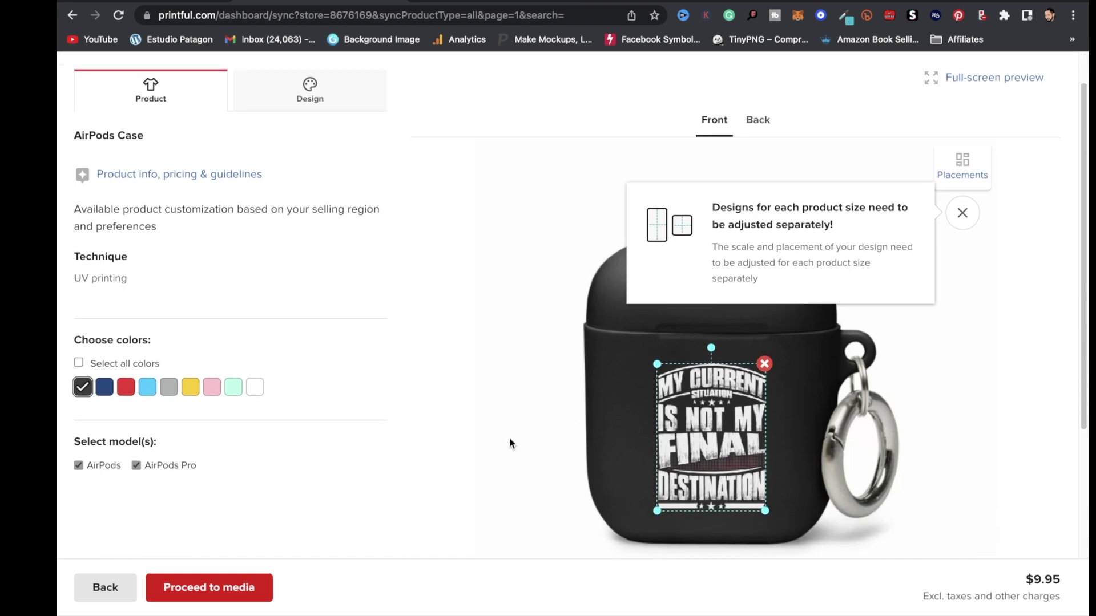
click(509, 386)
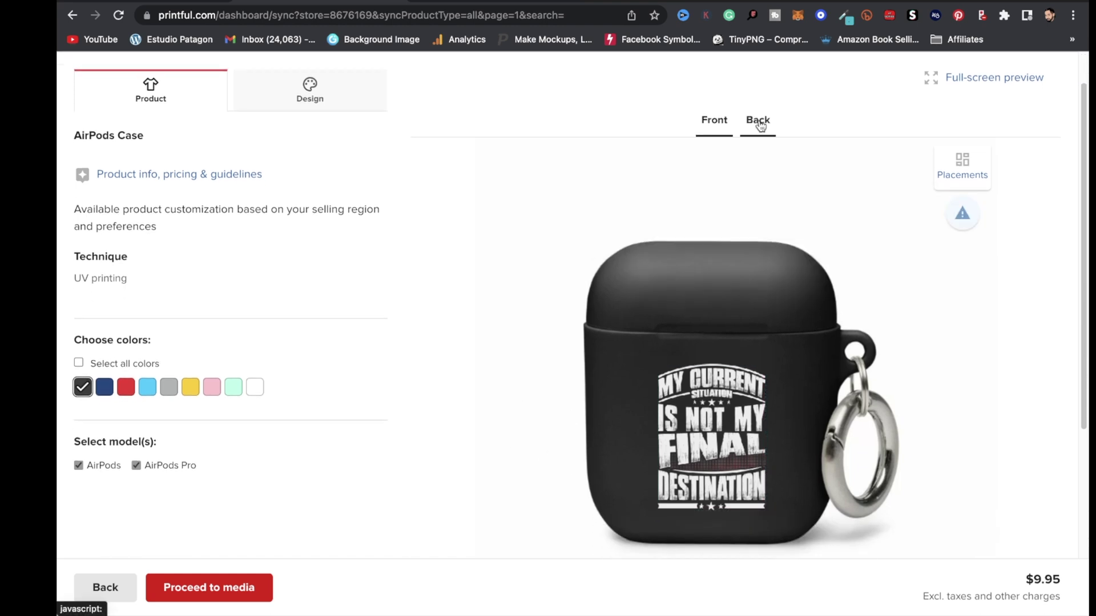
Upload "AirPods_BACK #1.png" from Downloads and apply it to the back of the AirPods case.
click(758, 121)
click(734, 425)
click(749, 171)
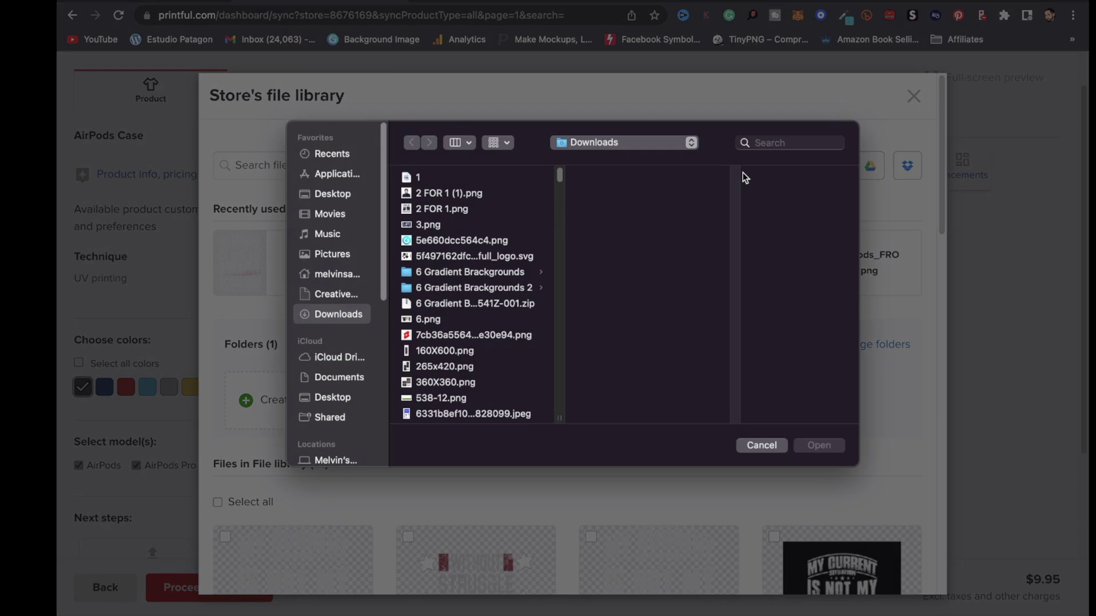
text(AirPods_BACK)
click(825, 446)
click(274, 262)
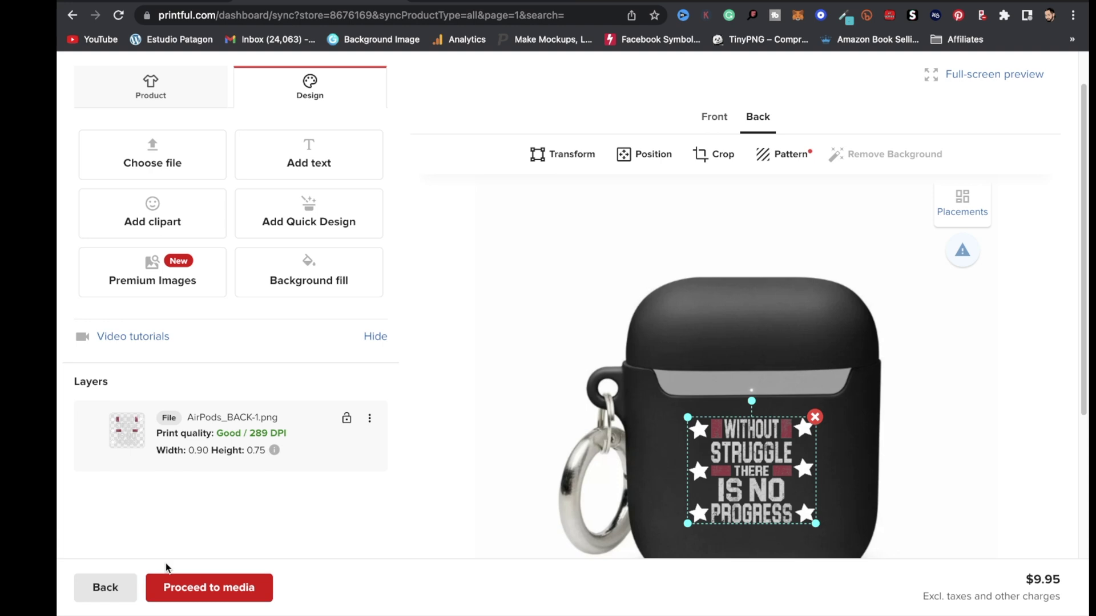
Acknowledge the notice about adjusting each product size separately and proceed to the media stage.
click(209, 590)
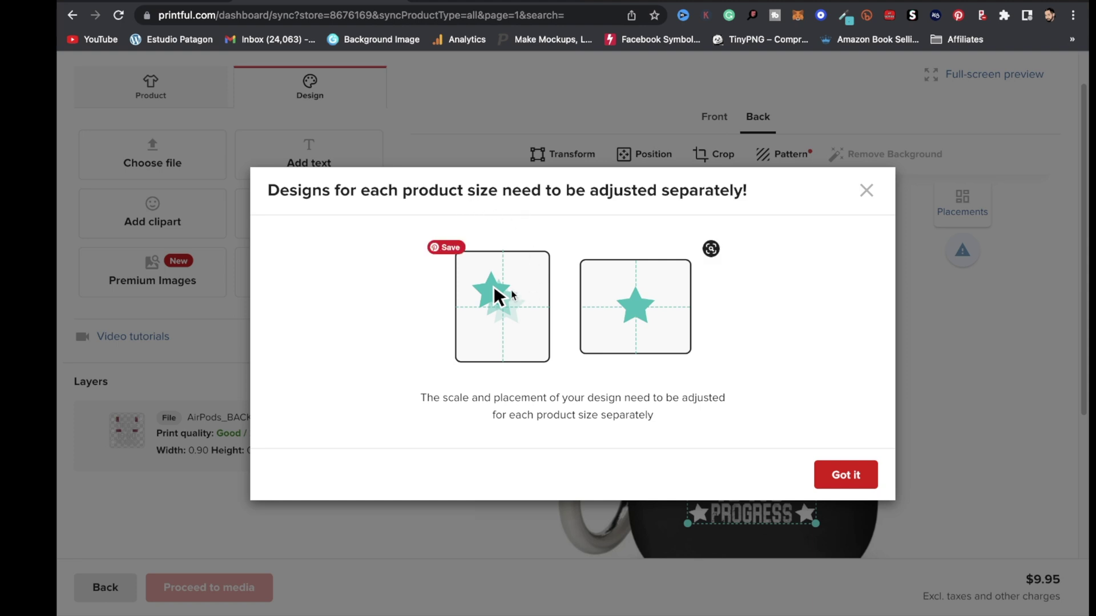
click(847, 482)
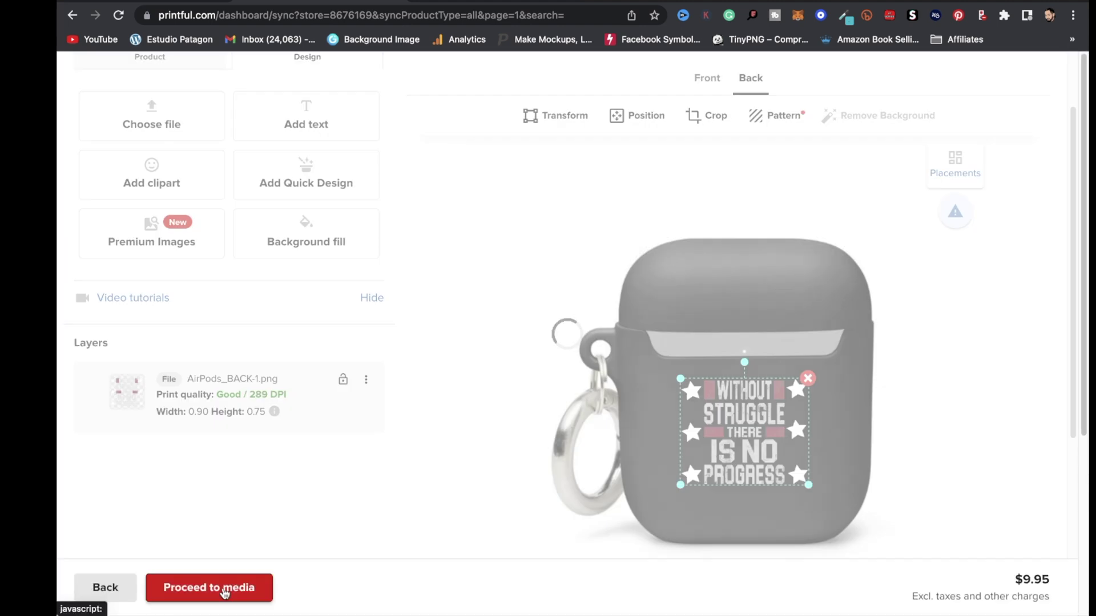
click(166, 588)
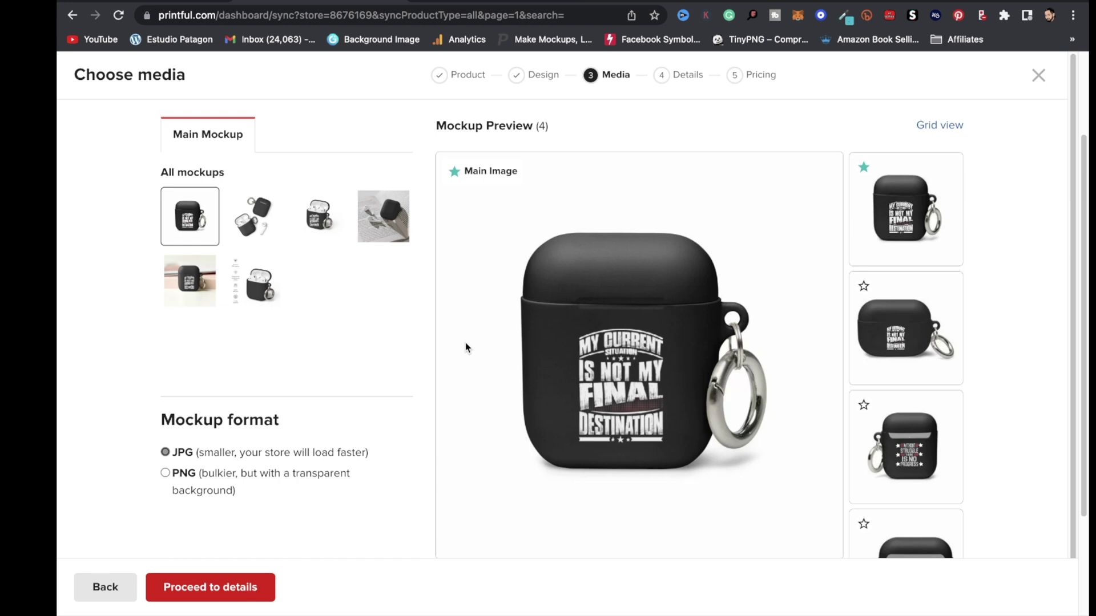
Preview the alternative mockup styles, including the open case, and choose the closed-case mockup set for the product.
click(257, 220)
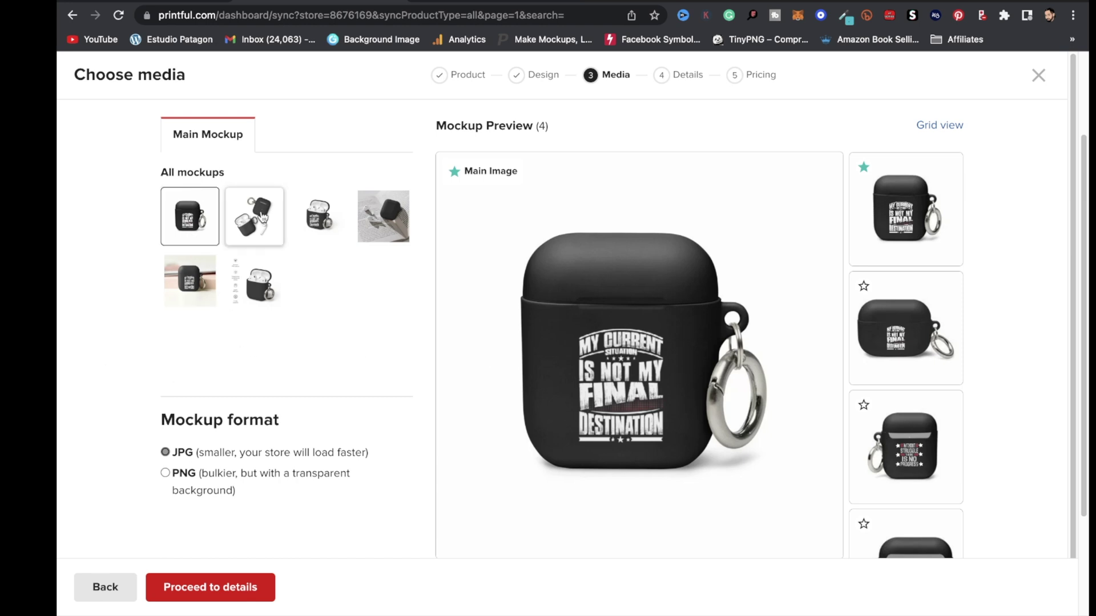
click(319, 216)
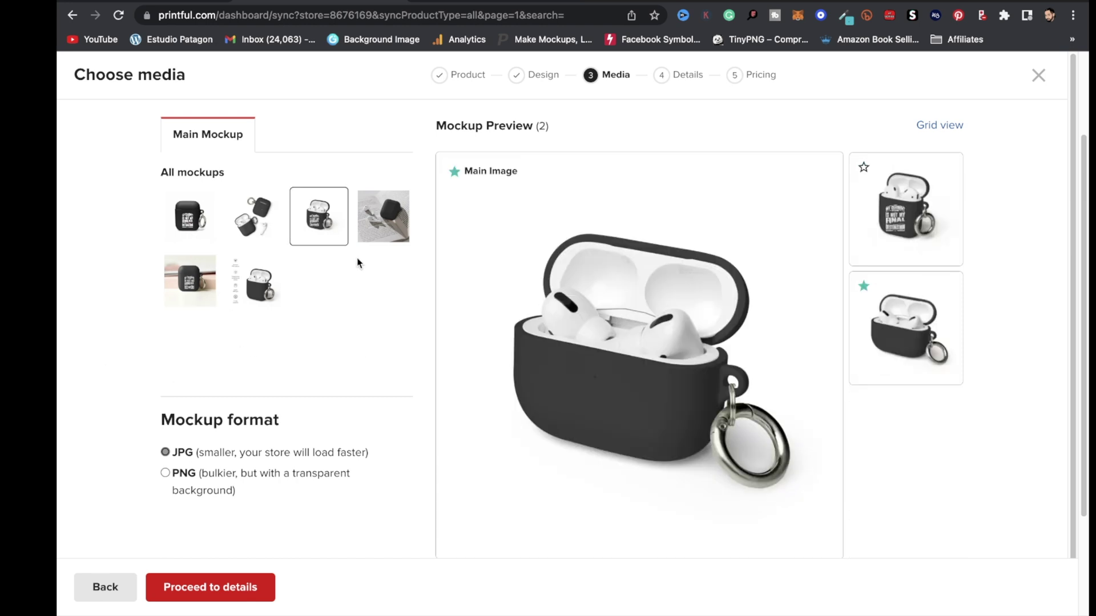
click(185, 228)
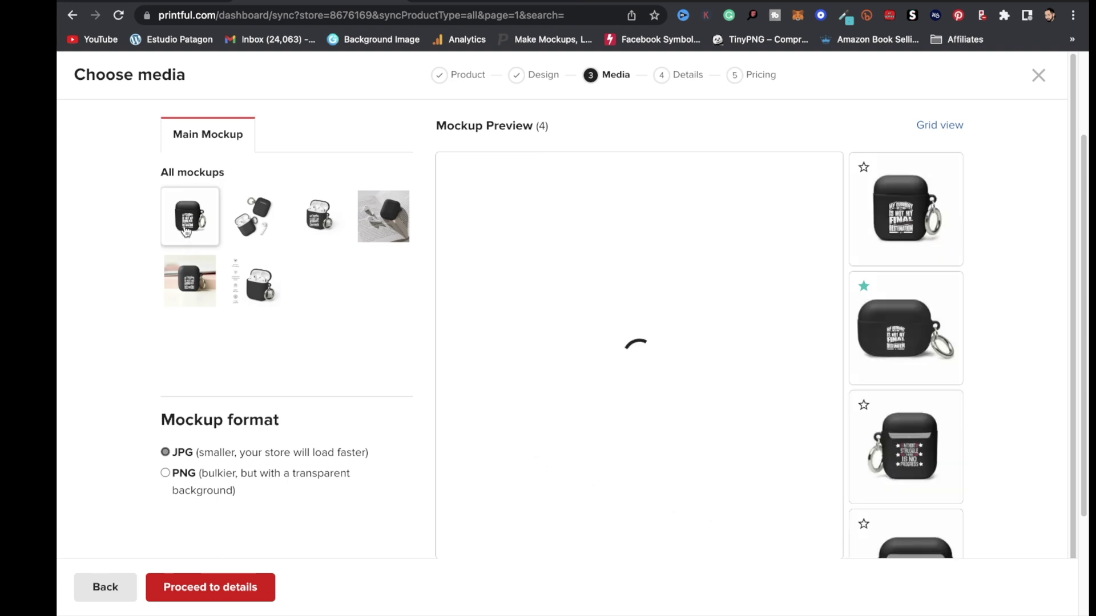
Proceed to the product details and title the product "Example #1 AirPods case".
click(216, 599)
click(503, 217)
text(Example)
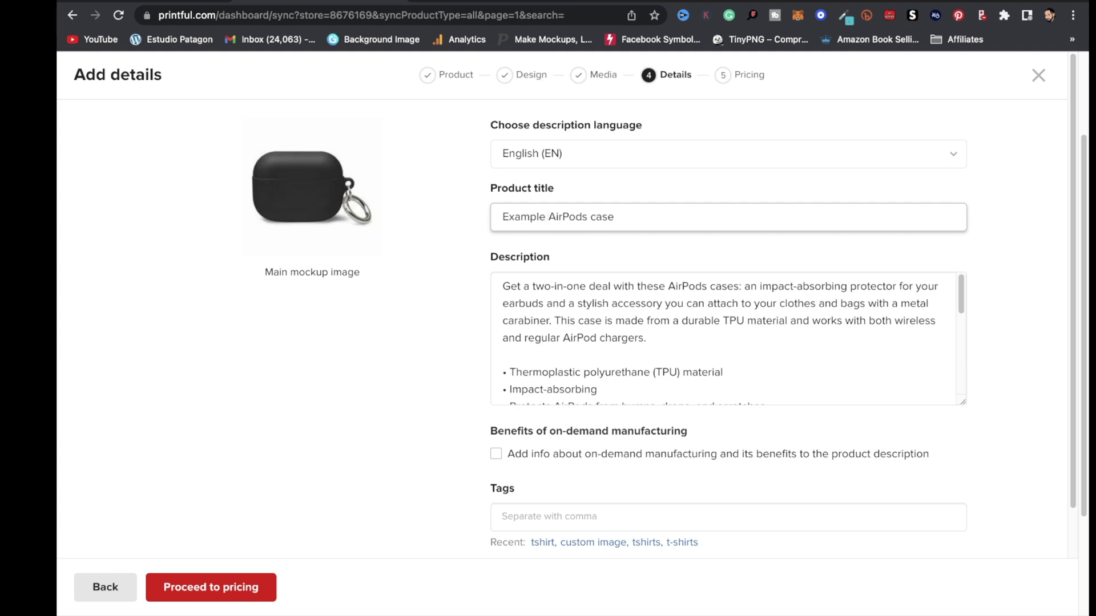
text( #1)
Review the product description and add the product to the Home page collection.
scroll(603, 428, down, 2)
scroll(609, 240, down, 5)
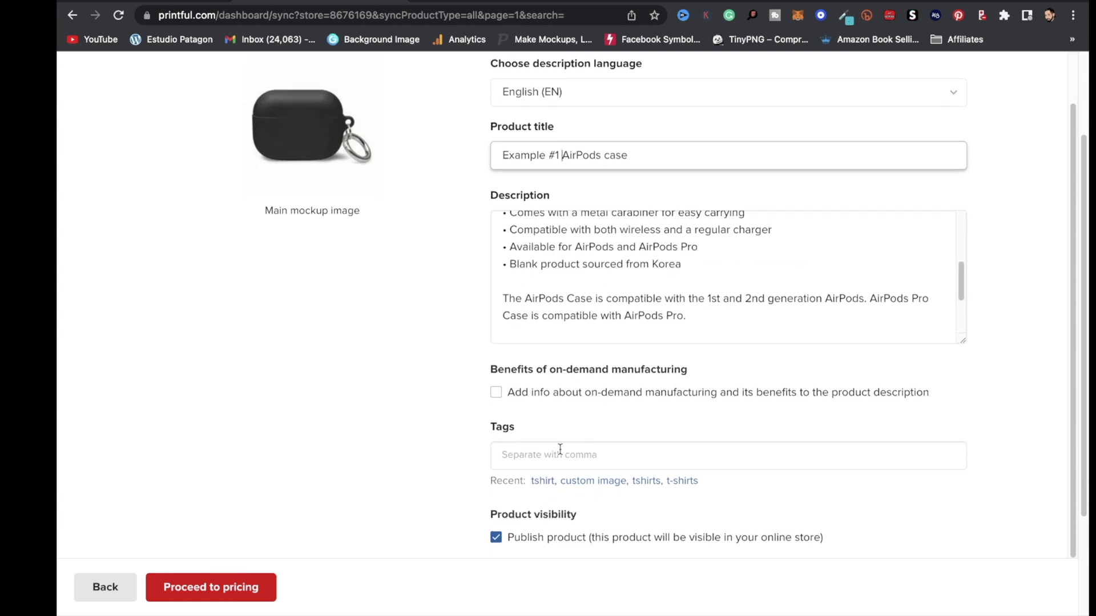
scroll(560, 454, down, 2)
click(851, 511)
click(514, 565)
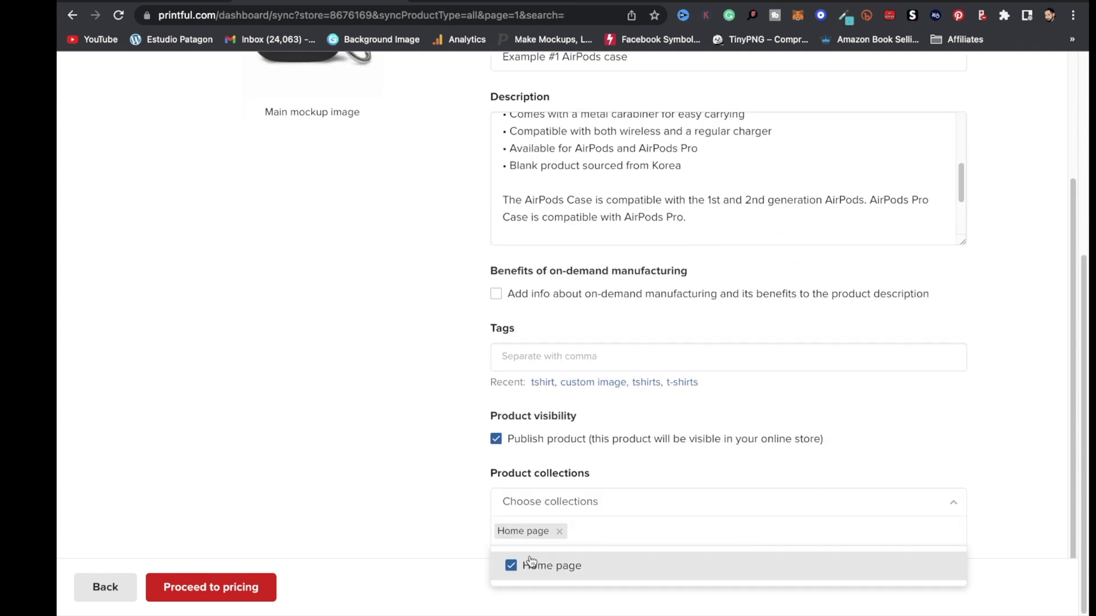
Set the retail price of both the AirPods and AirPods Pro variants to 20.00 and submit the product to the store.
click(158, 600)
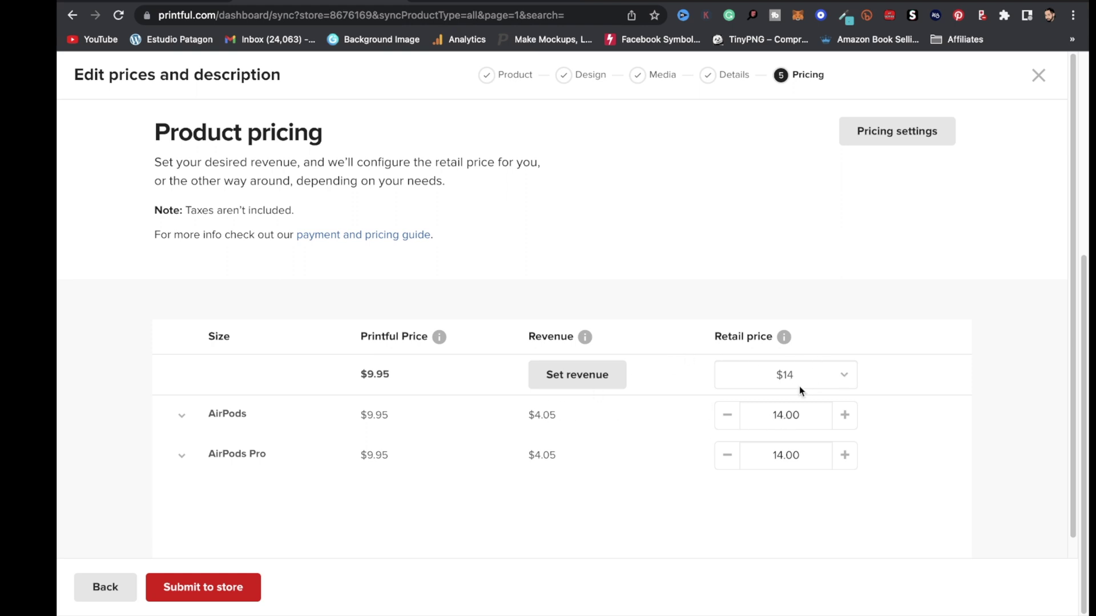
click(813, 410)
key(super+a)
text(20)
key(Tab)
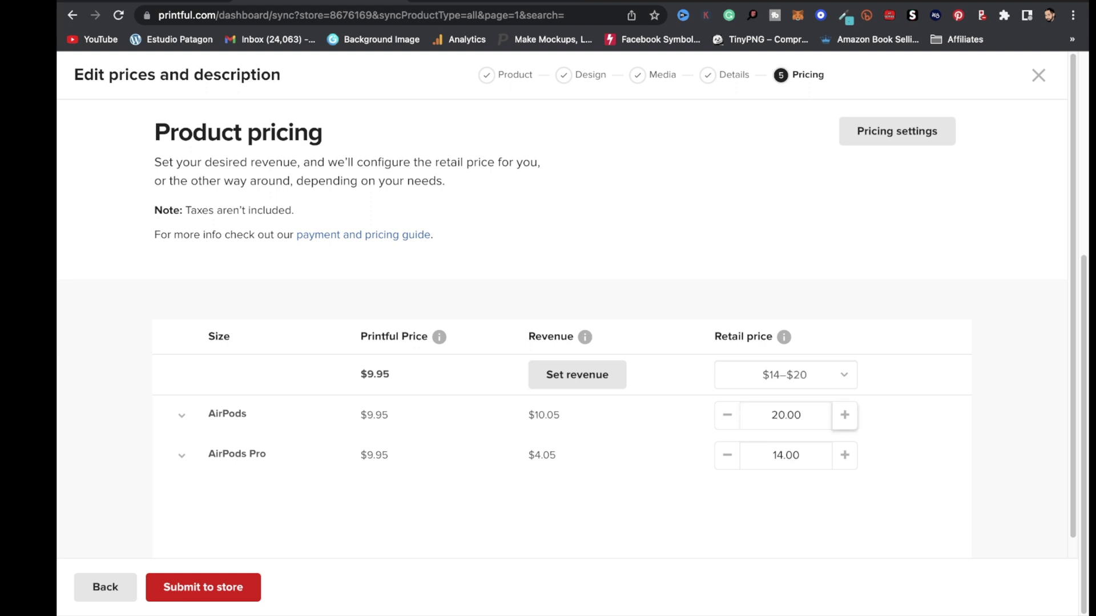
key(Tab)
key(Tab)
text(20)
key(Tab)
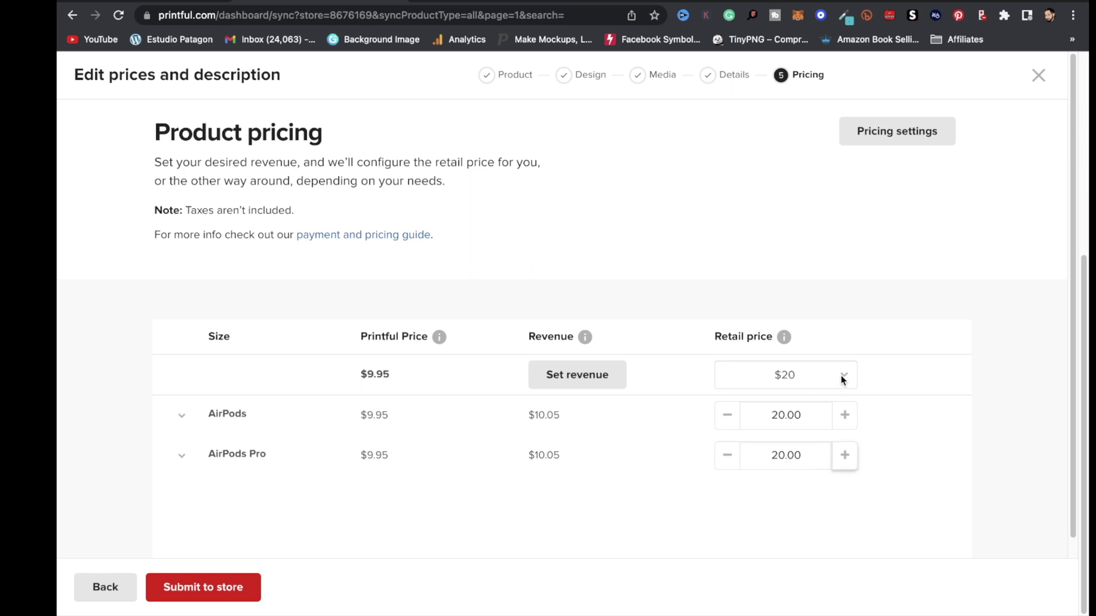
click(225, 597)
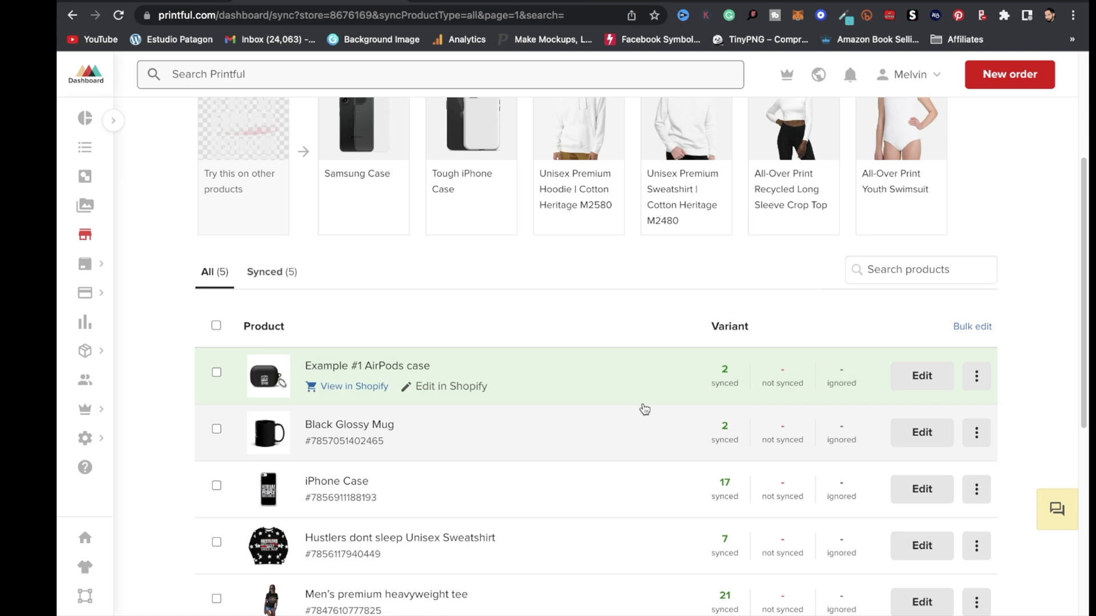
Open the mockup preview of the Example #1 AirPods case's AirPods variant, enlarge it and take a screenshot of it.
click(922, 386)
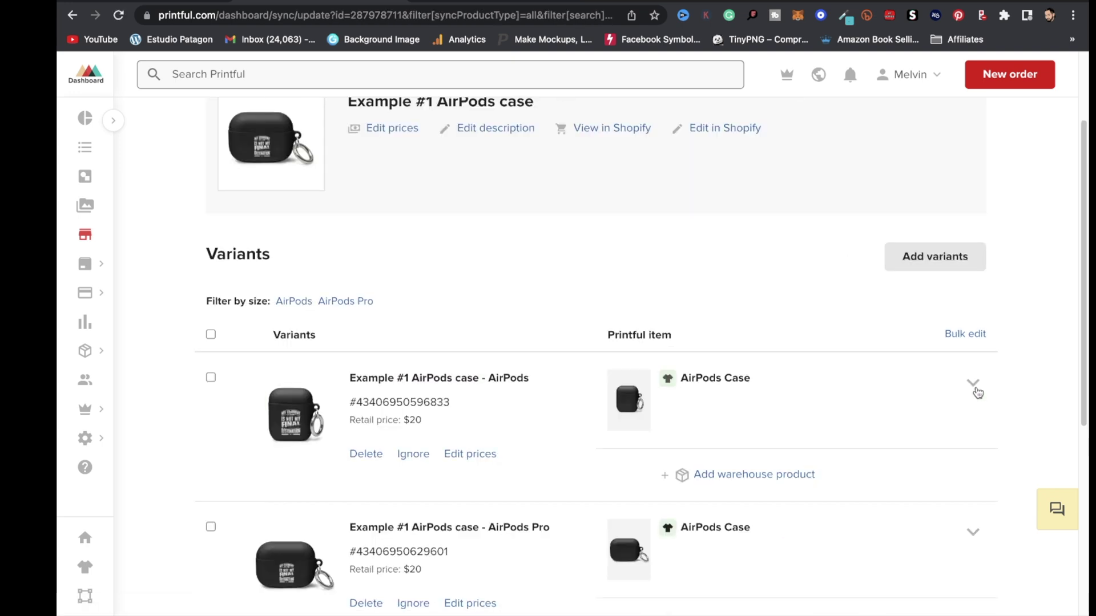
click(973, 388)
scroll(875, 315, down, 5)
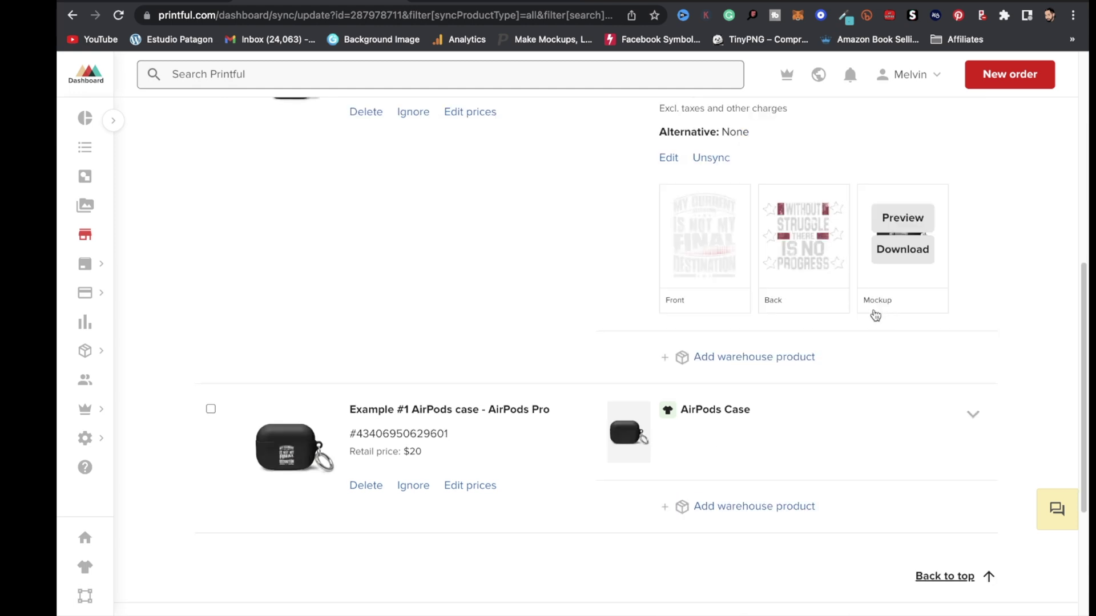
click(902, 223)
click(766, 307)
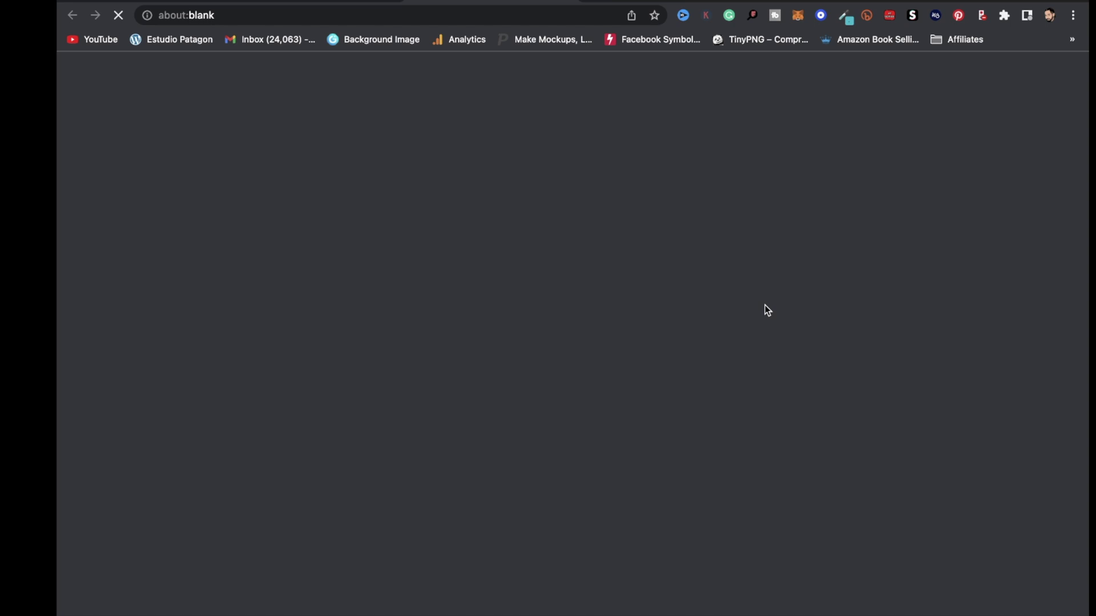
key(ctrl+plus)
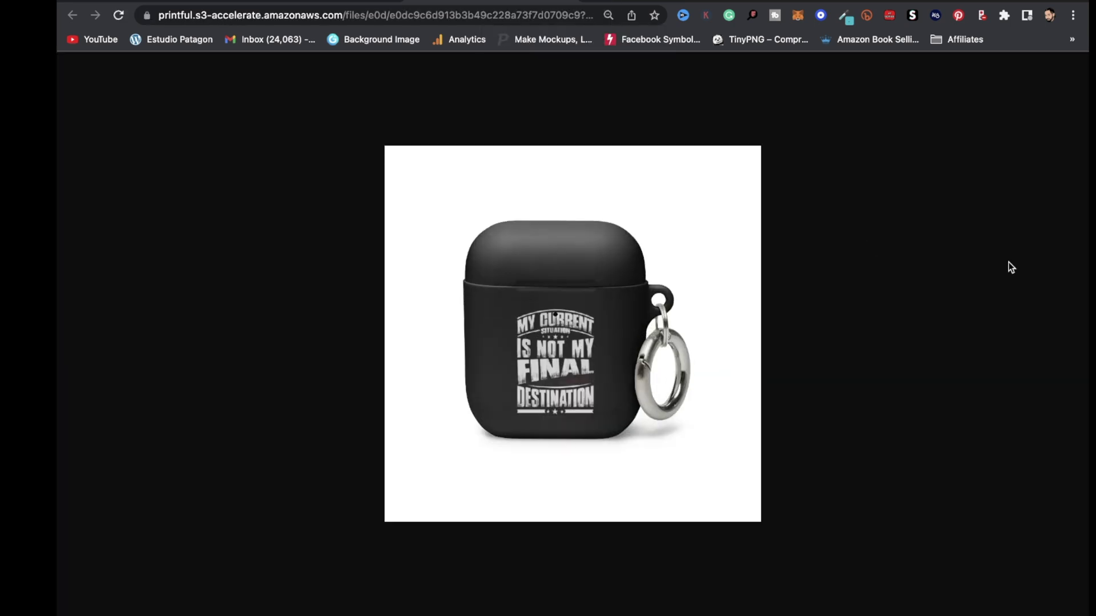
key(super+shift+5)
click(705, 533)
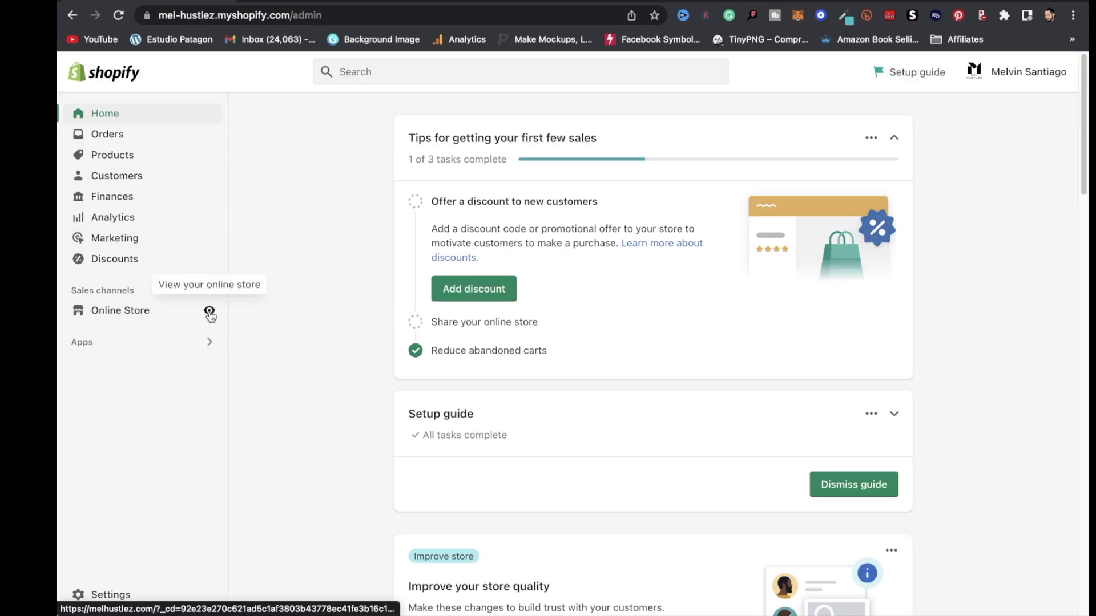
In the Shopify admin, open the online store and examine how the AirPods case is listed on the home page.
click(209, 314)
scroll(366, 371, down, 10)
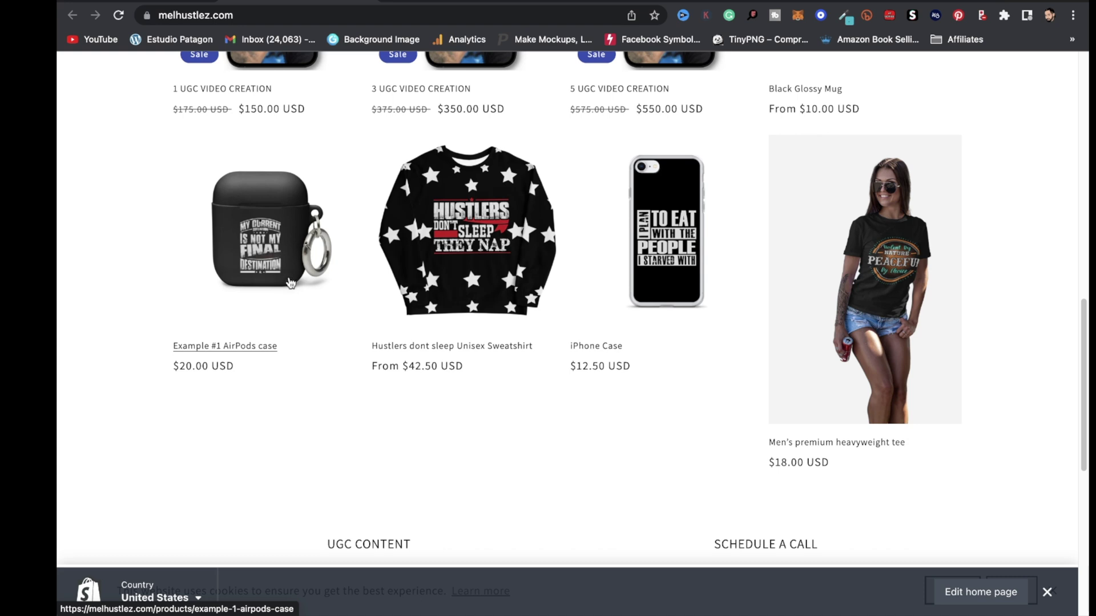
scroll(288, 335, up, 12)
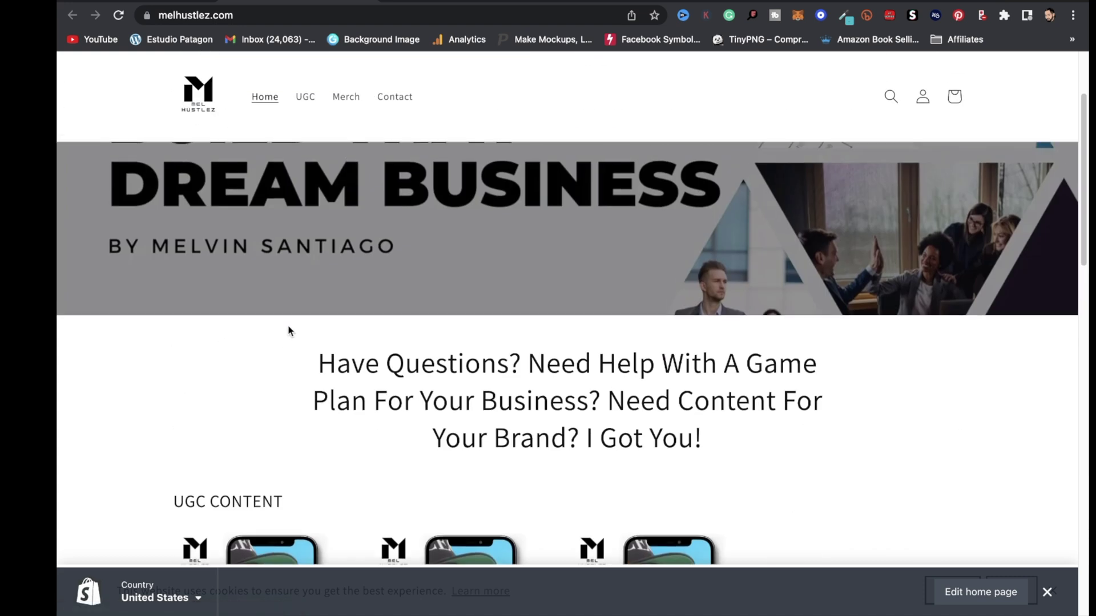
scroll(289, 335, down, 9)
scroll(290, 331, down, 2)
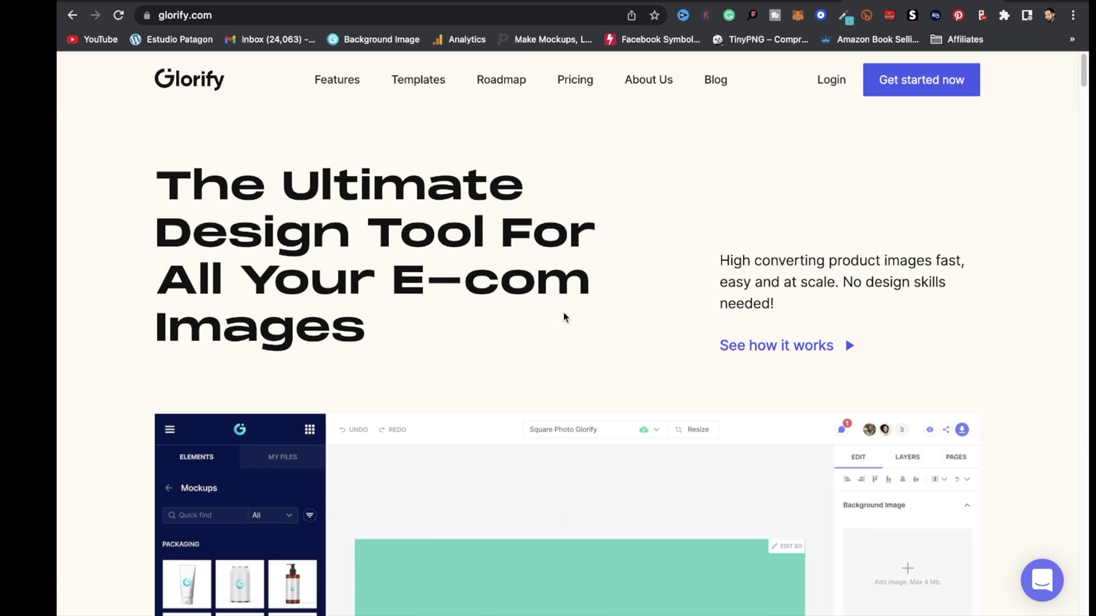
Log in to Glorify, search the dashboard for "shopify" and open the Lifestyle Image templates.
click(828, 81)
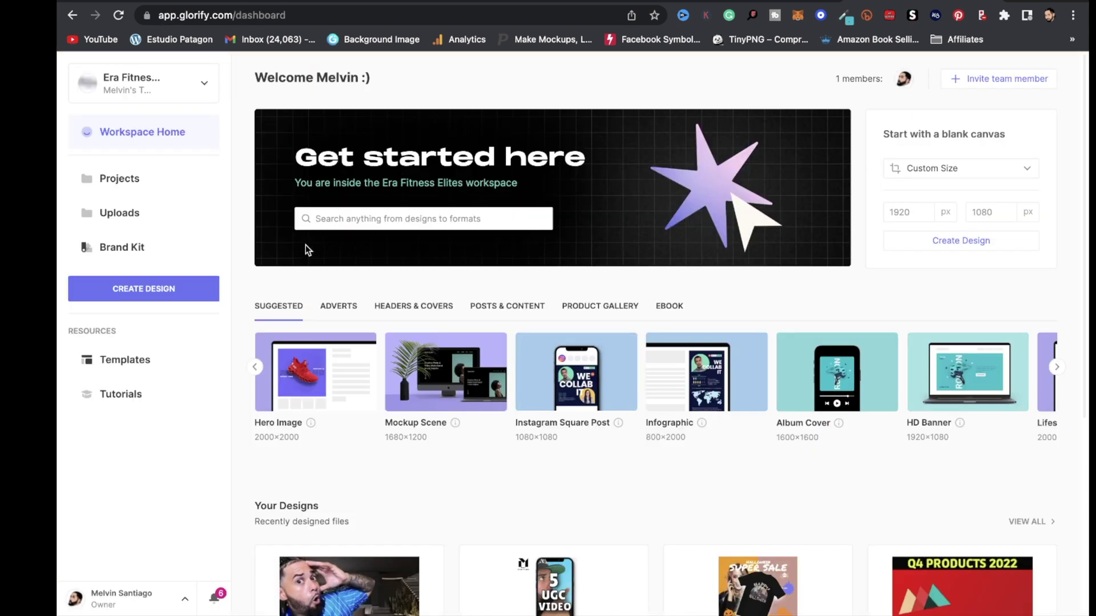
click(343, 216)
text(shopify)
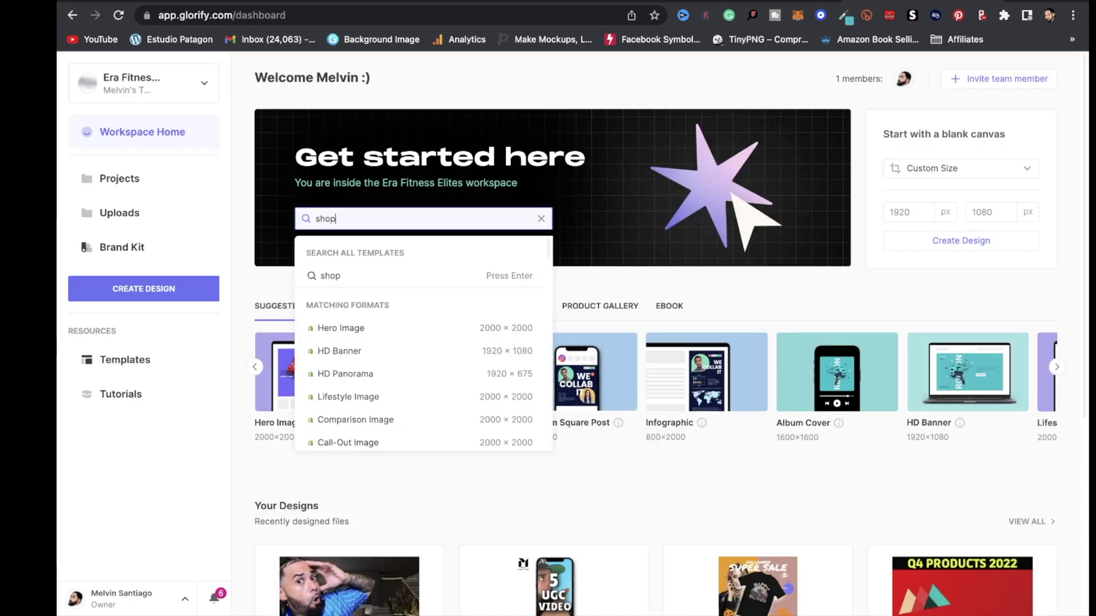
click(359, 400)
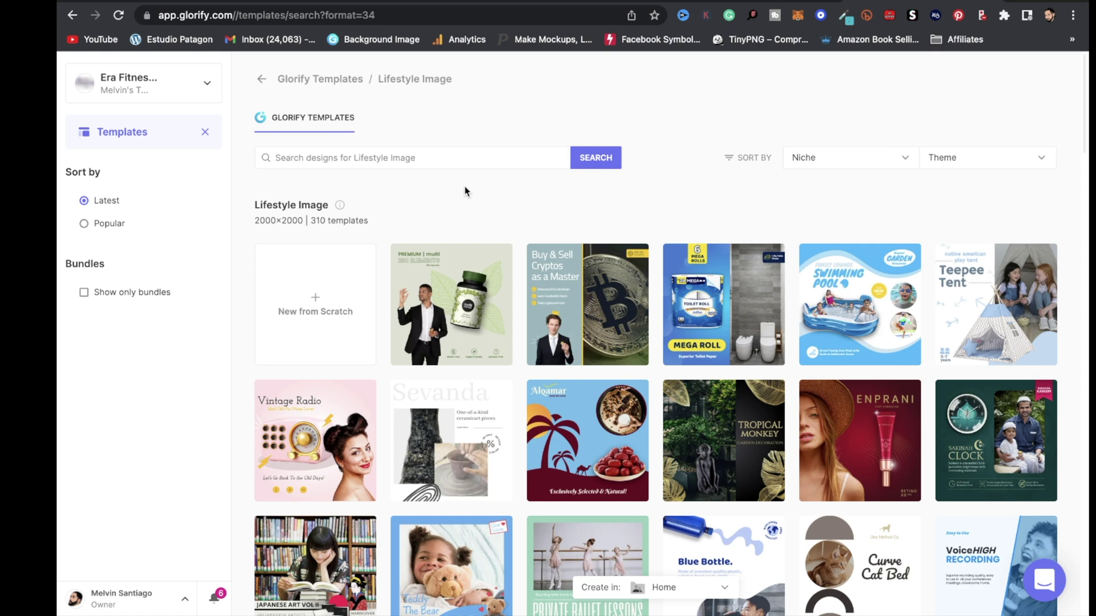
Use the blue Cyber Monday template "Cyber Reality" for a new design in Editor 2.0.
scroll(788, 408, down, 20)
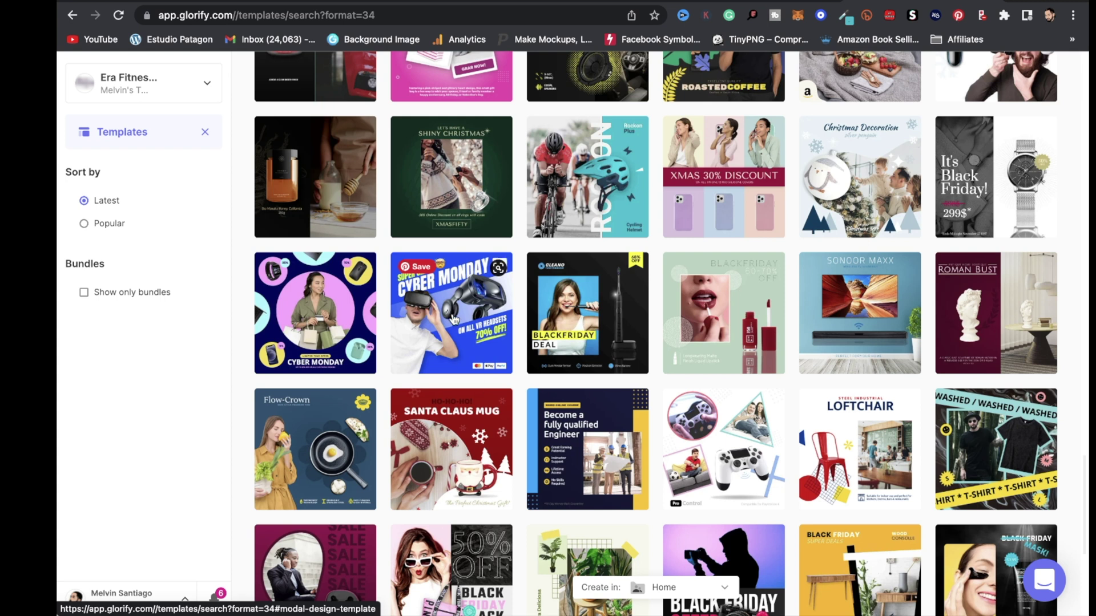
click(453, 319)
click(765, 208)
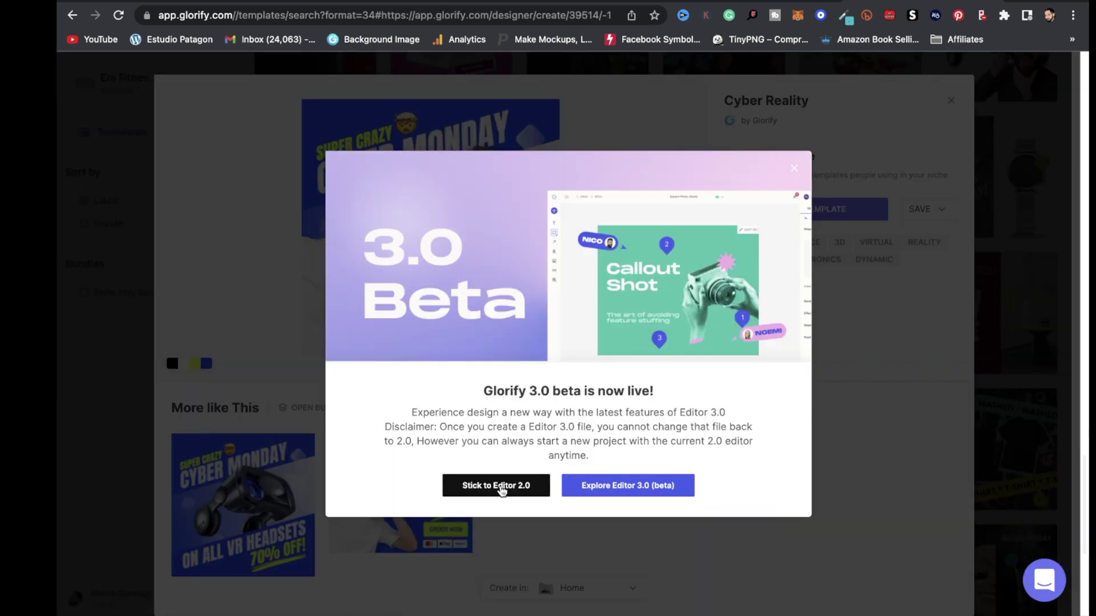
click(509, 489)
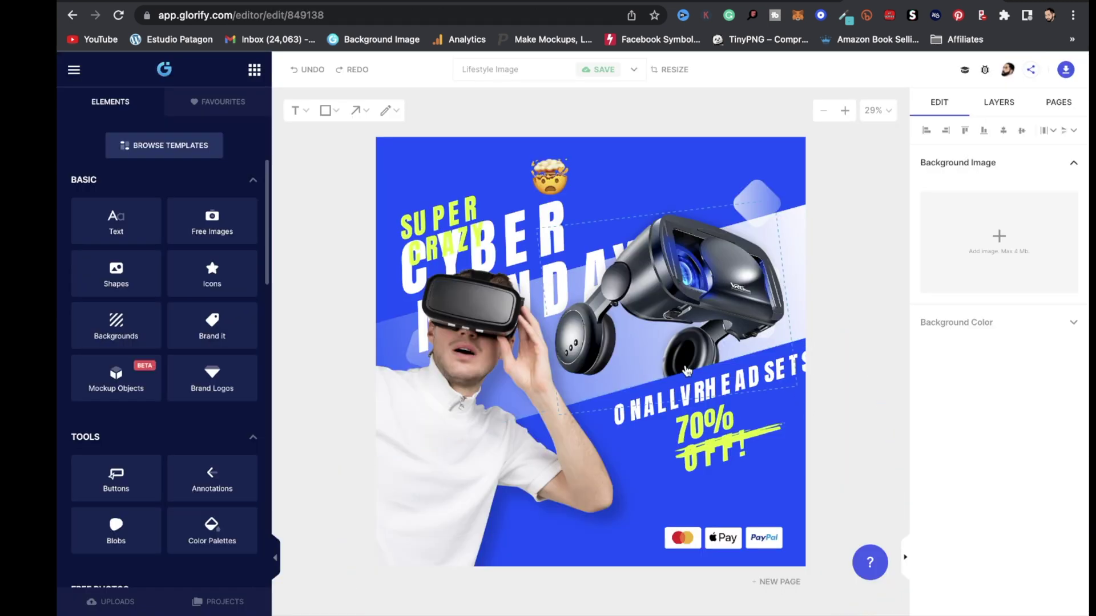
Delete the man wearing the headset, the large VR headset and the "CYBER MONDAY" text from the template.
click(524, 411)
key(Delete)
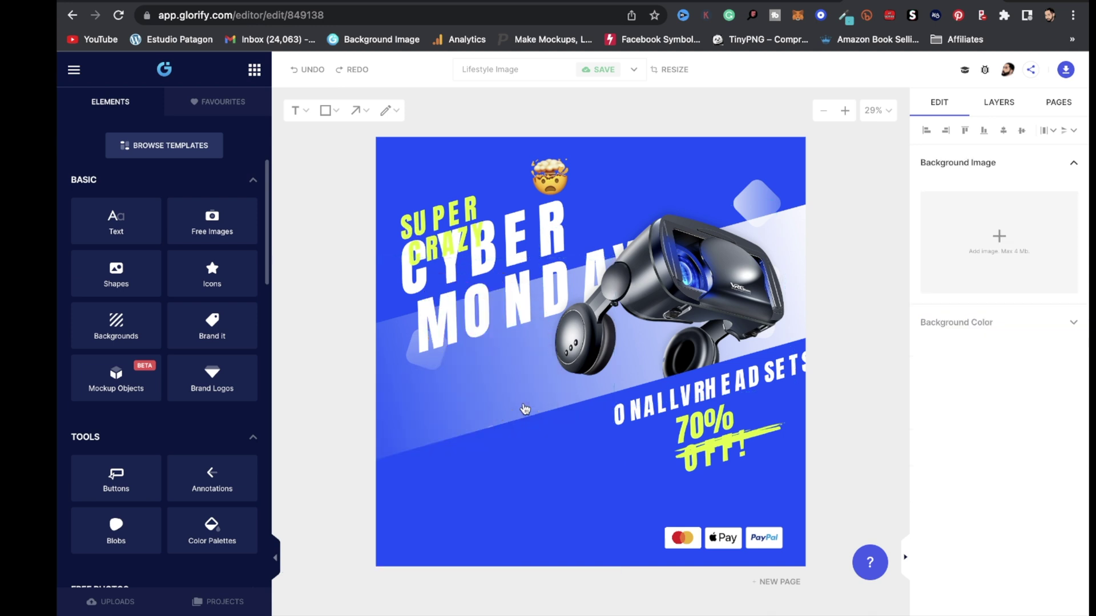
click(708, 284)
key(Delete)
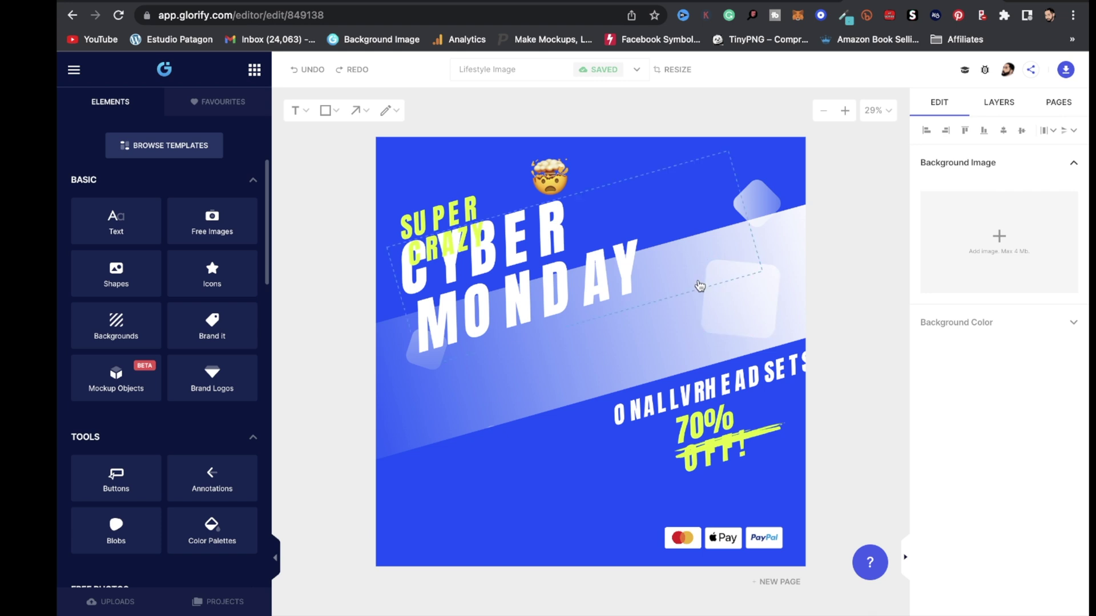
click(585, 269)
key(Delete)
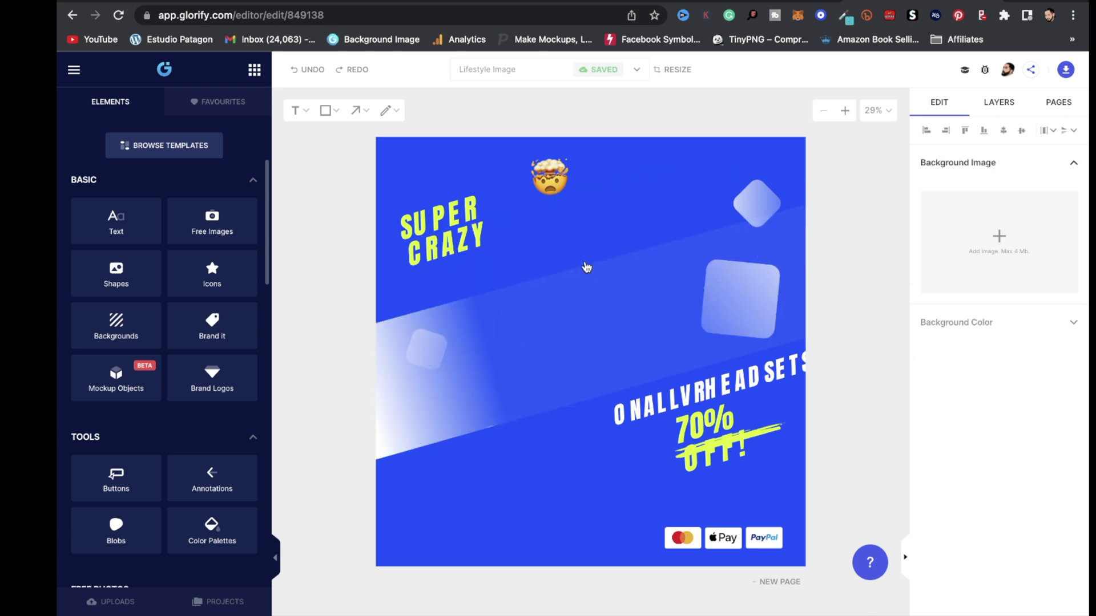
Delete the slanted "ON ALL VR HEADSETS" text and move the exploding-head emoji beside the small diamond in the upper right of the design.
click(699, 398)
key(Delete)
drag(550, 177, 719, 175)
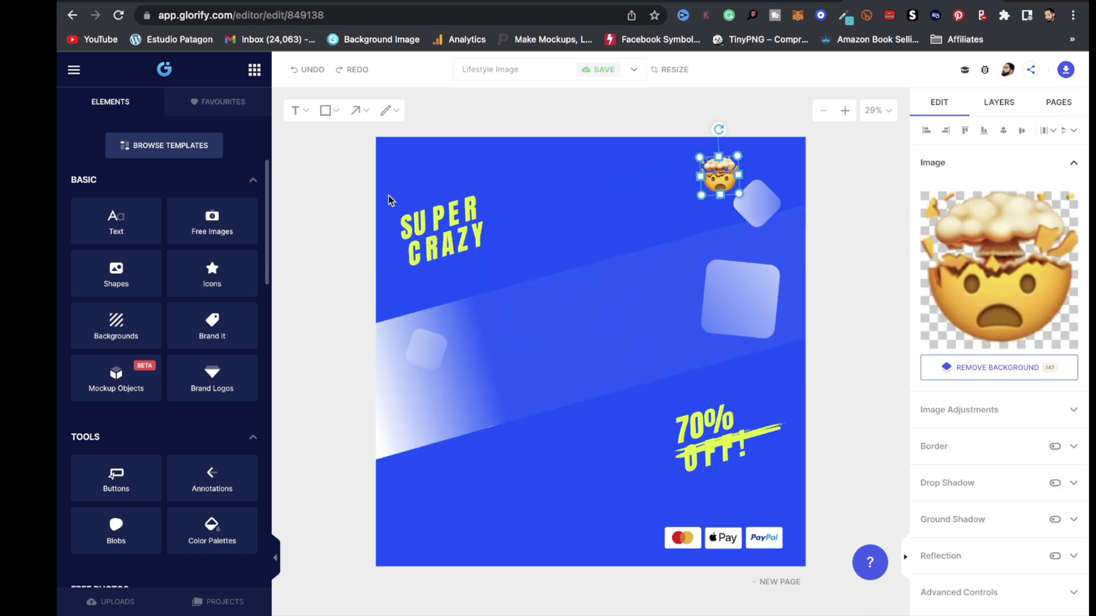
Upload the AirPods case image "Screen Shot 2022-10-06 at 2.24.03 PM" from the desktop and enlarge it across the middle of the design.
click(102, 609)
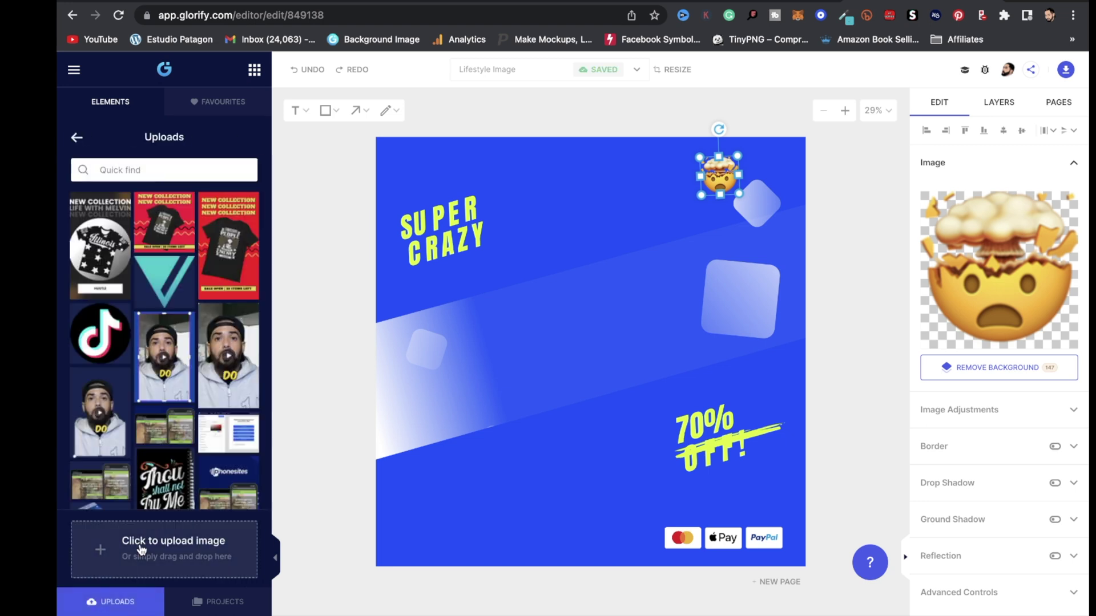
click(140, 550)
click(329, 197)
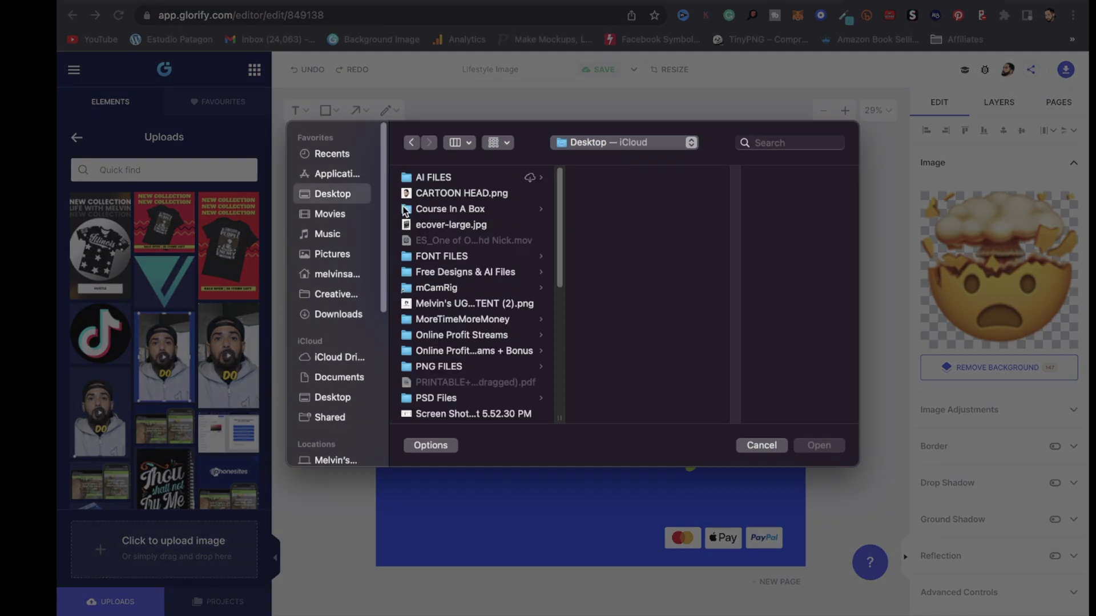
scroll(403, 211, down, 10)
click(473, 415)
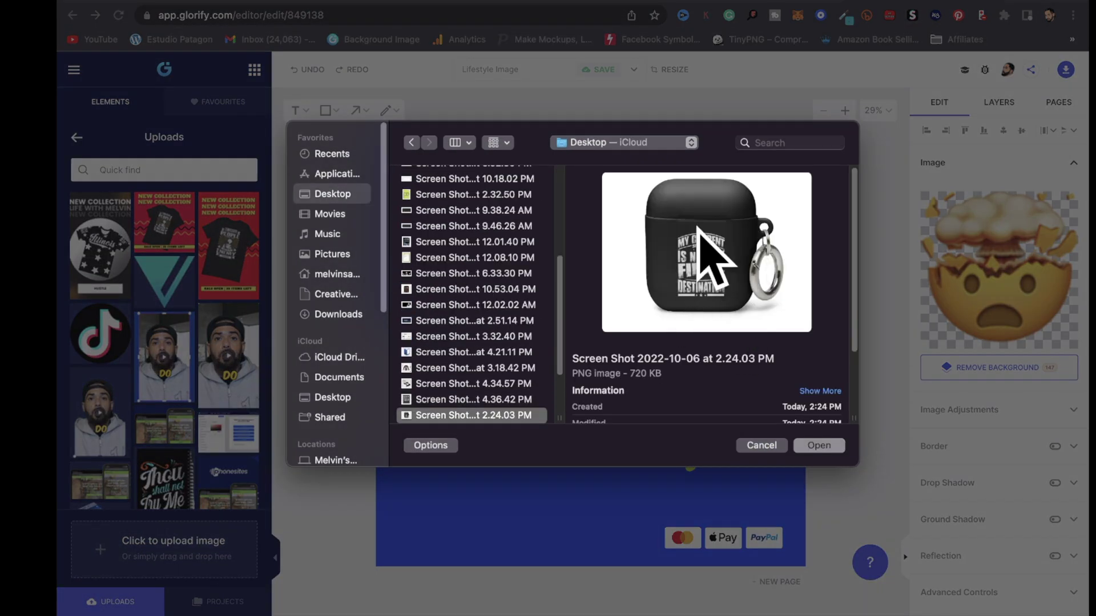
click(820, 445)
drag(98, 216, 746, 489)
drag(472, 239, 415, 216)
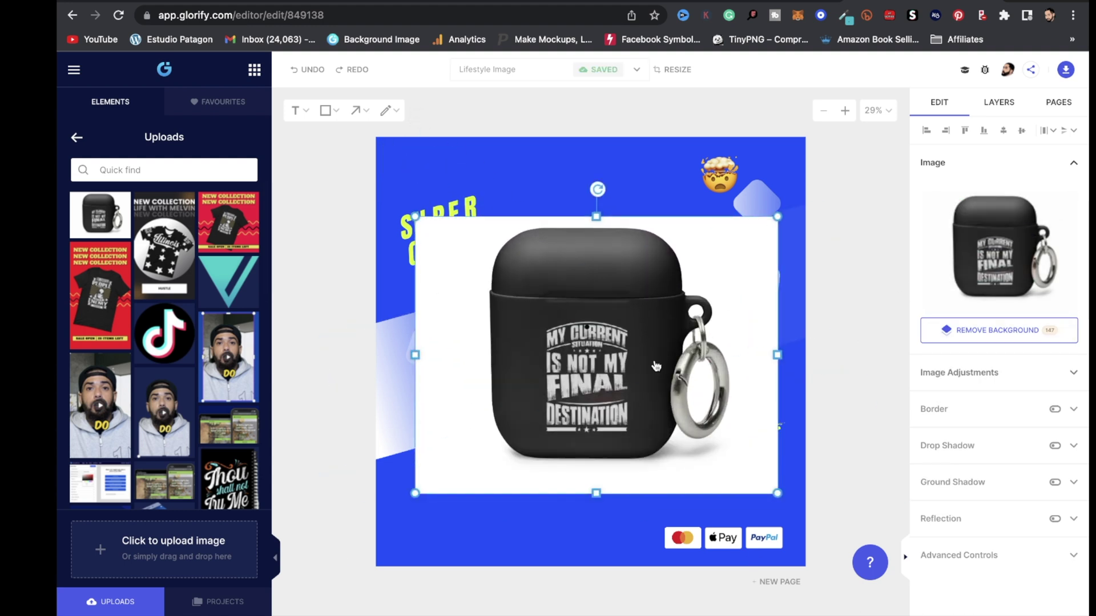
Remove the AirPods case image's white background, tilt the case clockwise and place it near the design's center.
click(994, 338)
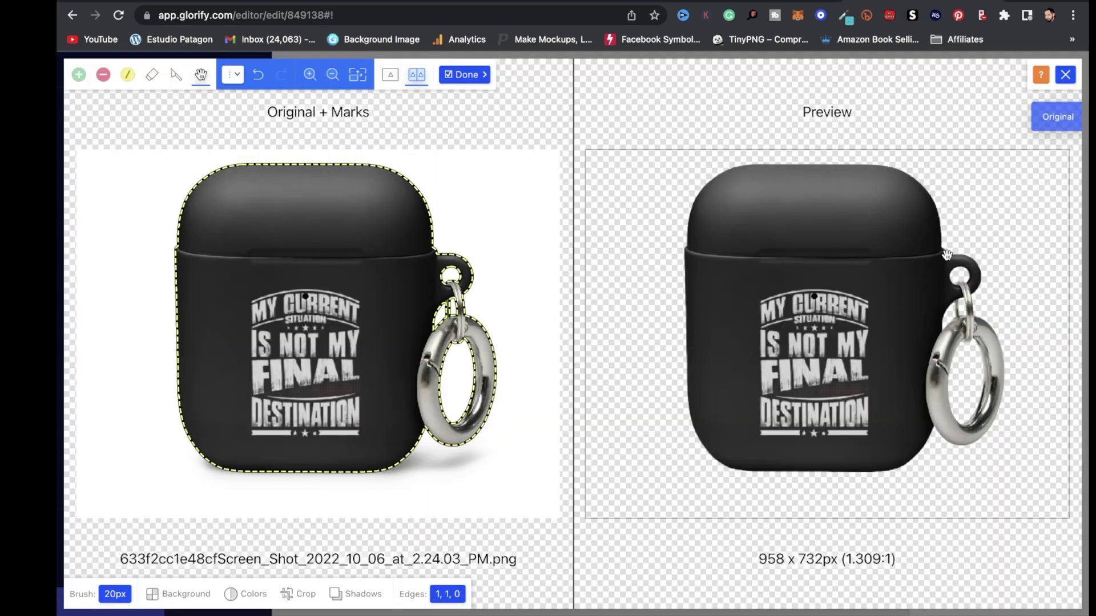
click(464, 75)
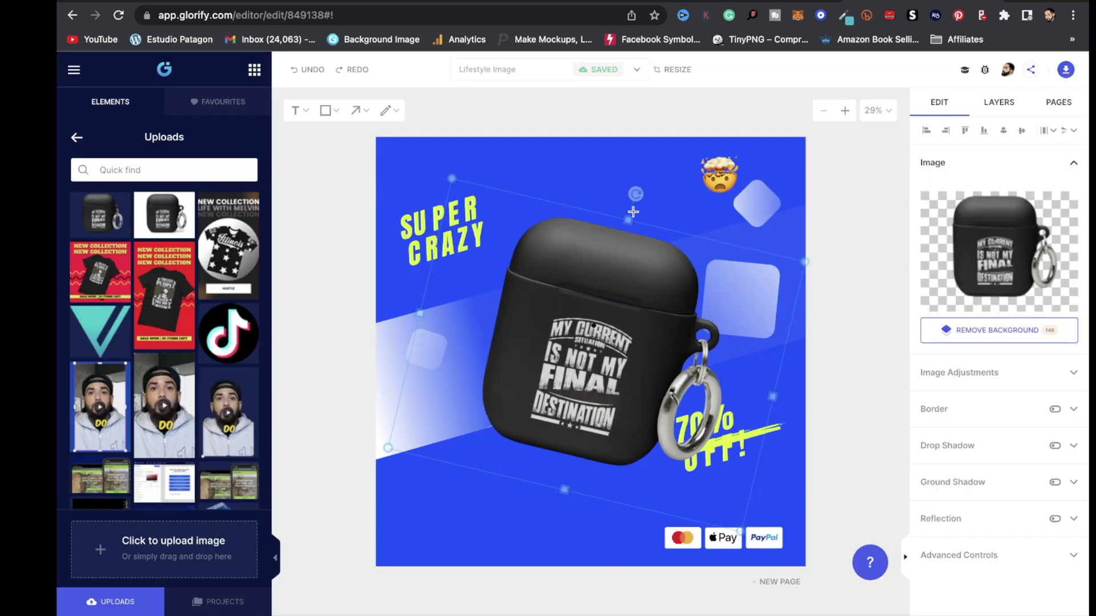
drag(631, 209, 616, 186)
click(608, 146)
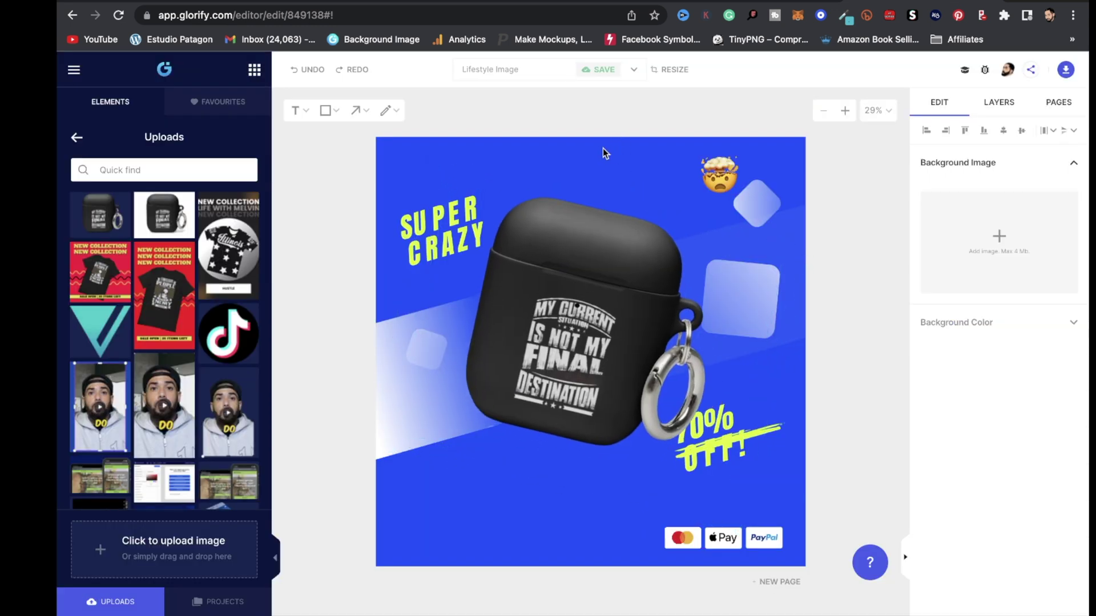
Change the design's background color to red (#FF0003) and recolor the slanted blue shape in the lower part yellow-orange.
click(1069, 325)
drag(899, 325, 788, 325)
click(554, 502)
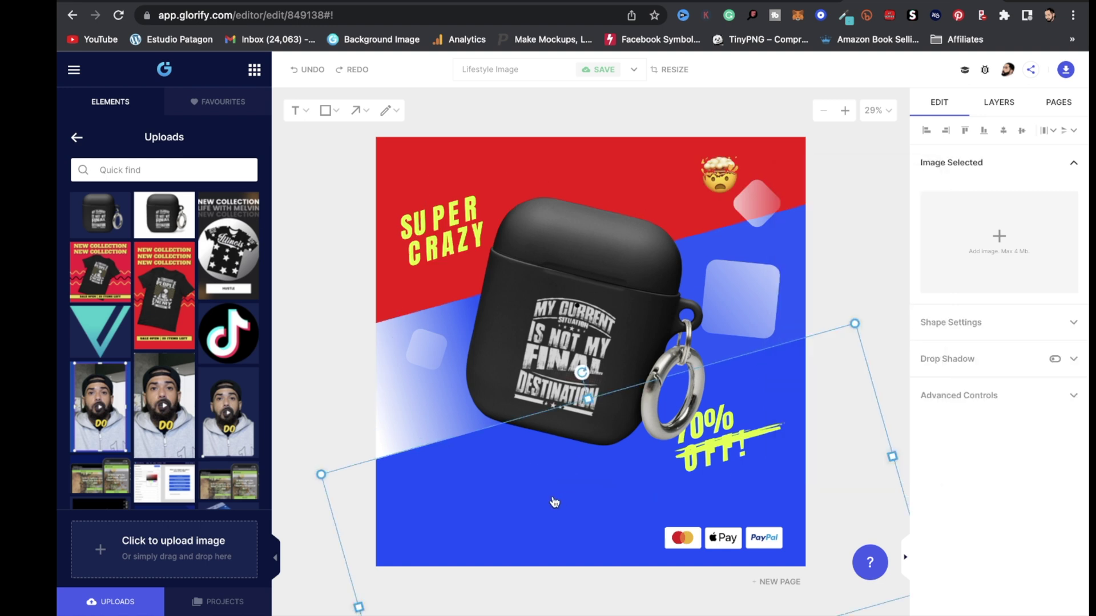
click(1054, 318)
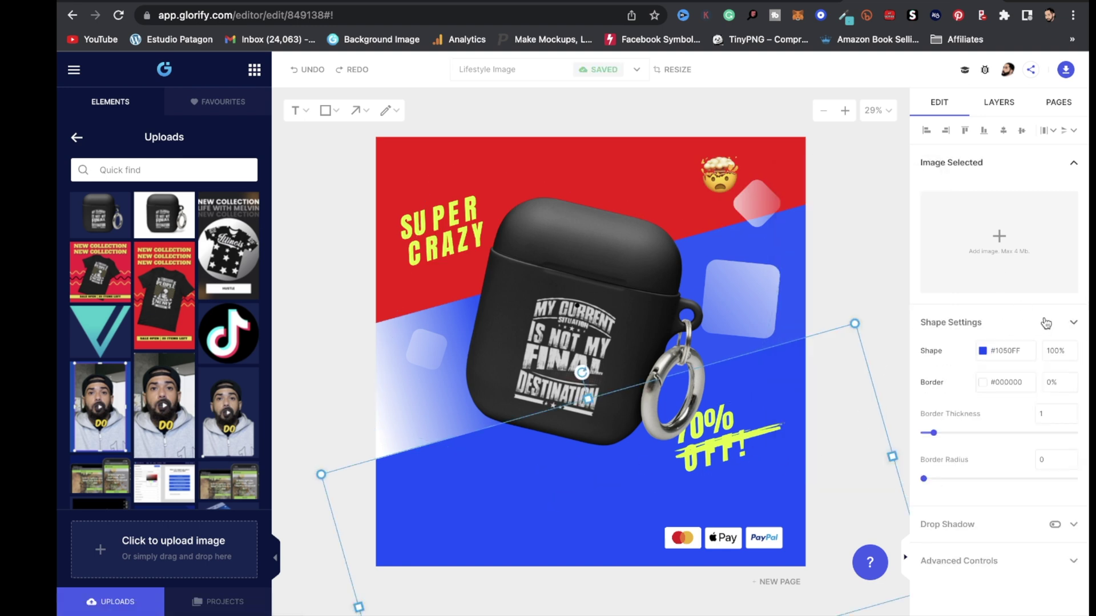
click(984, 351)
drag(885, 326, 914, 323)
Try "GET YOURS TODAY" in place of "70% OFF!", and delete that text along with its green brush stroke.
click(740, 438)
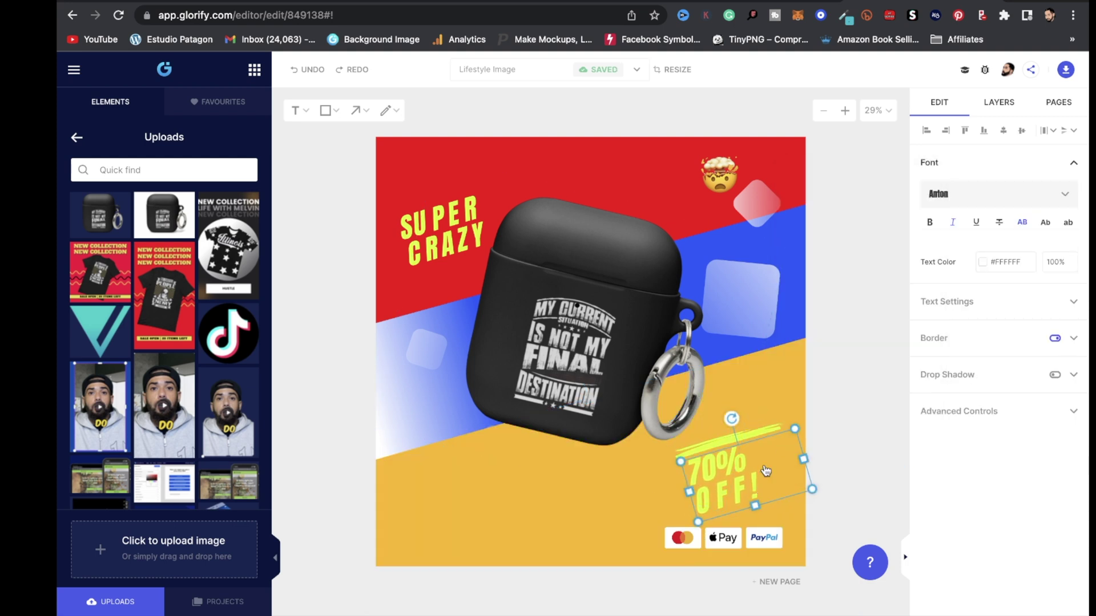
key(ctrl+v)
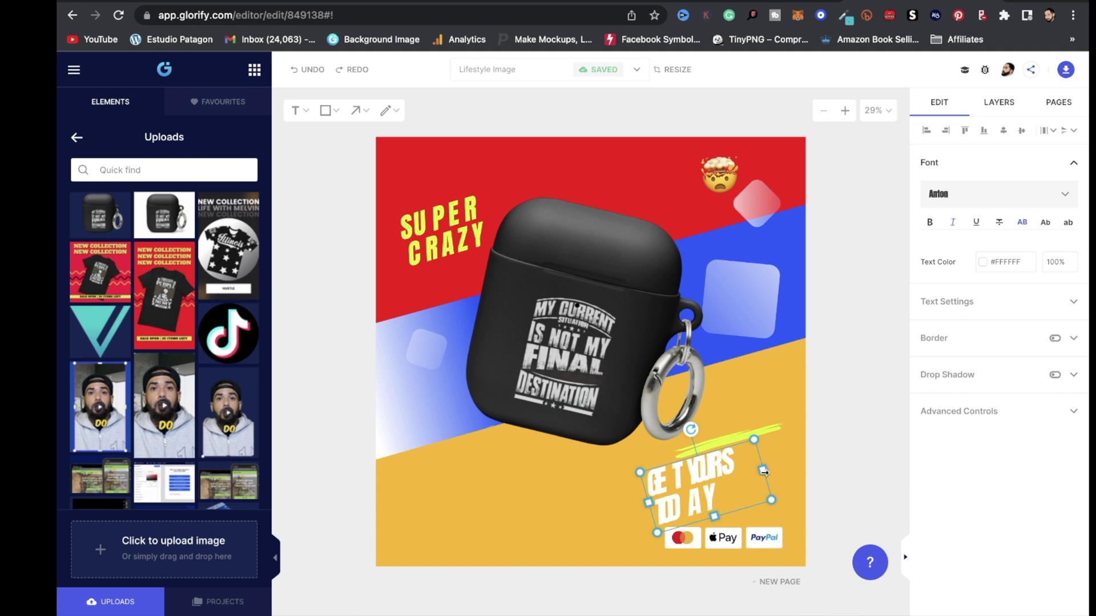
drag(763, 470, 797, 505)
click(768, 435)
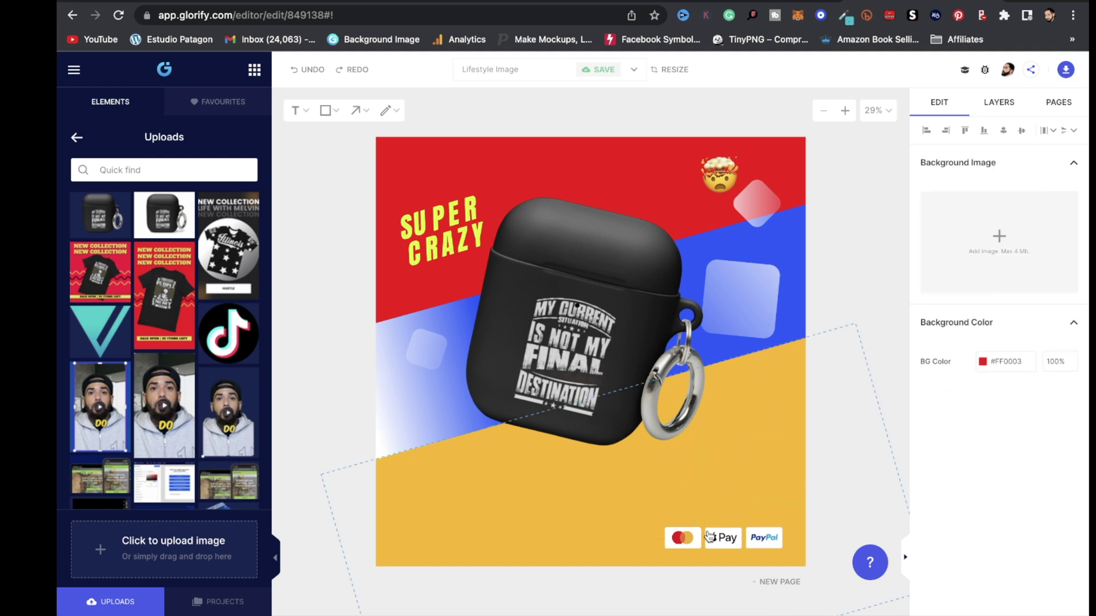
Move the AirPods case slightly down and enlarge it to fill more of the design.
drag(614, 348, 625, 364)
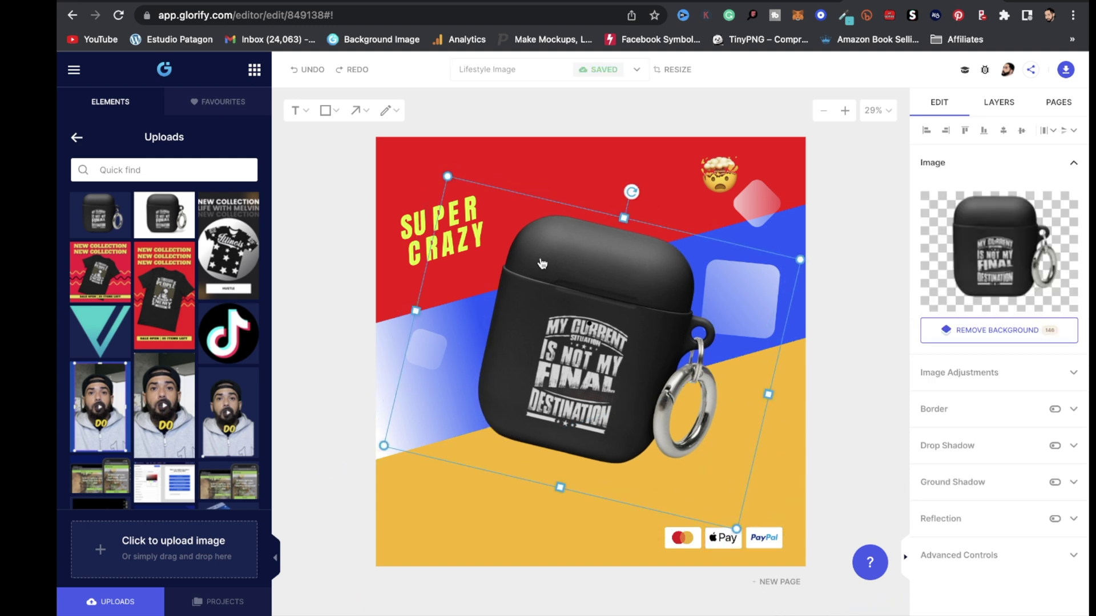
drag(446, 172, 433, 159)
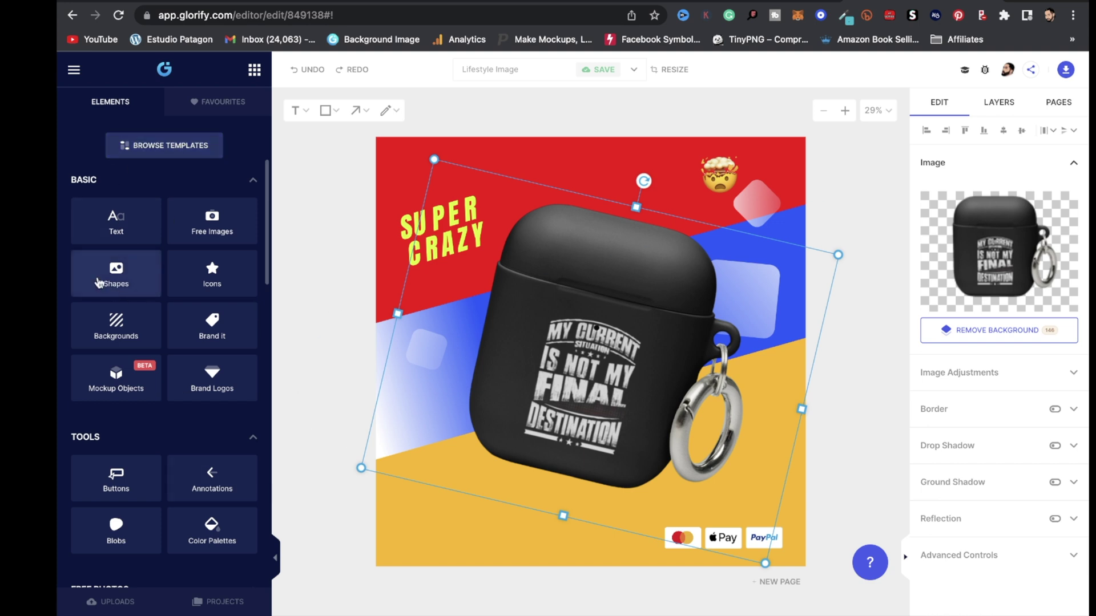
Add the Instagram and Facebook logos from the Social Media and Apps shapes and place them side by side in the design's lower left.
click(114, 284)
scroll(143, 317, down, 8)
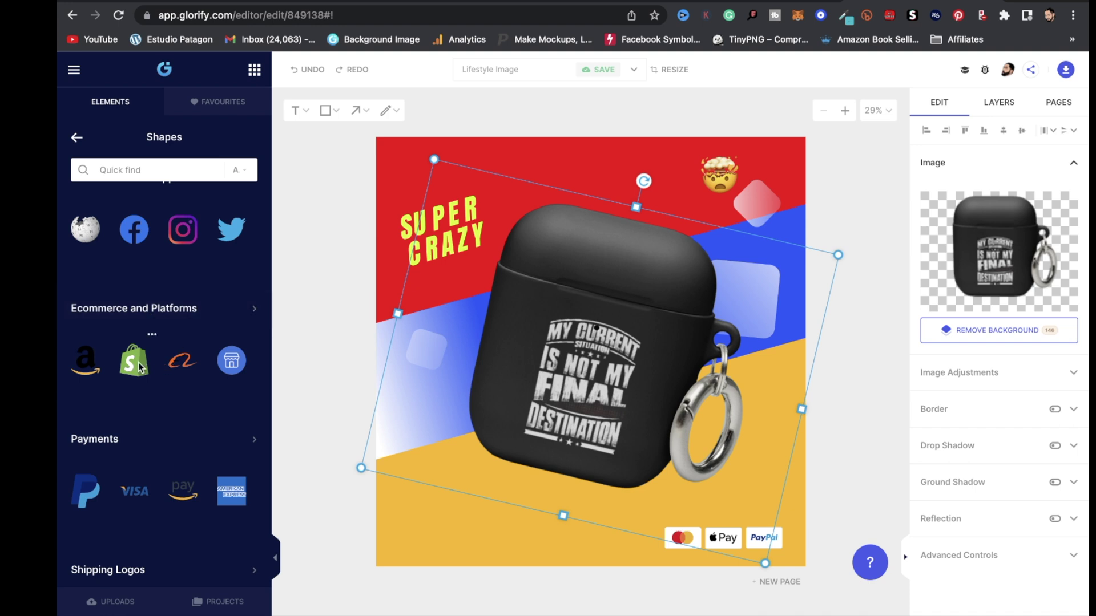
scroll(214, 311, up, 4)
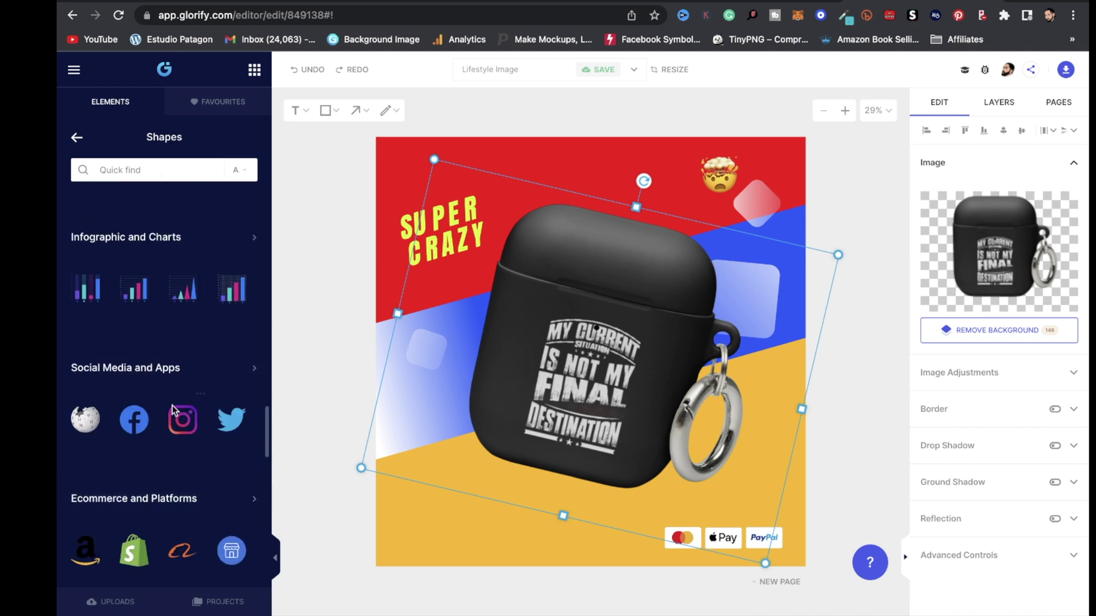
click(126, 368)
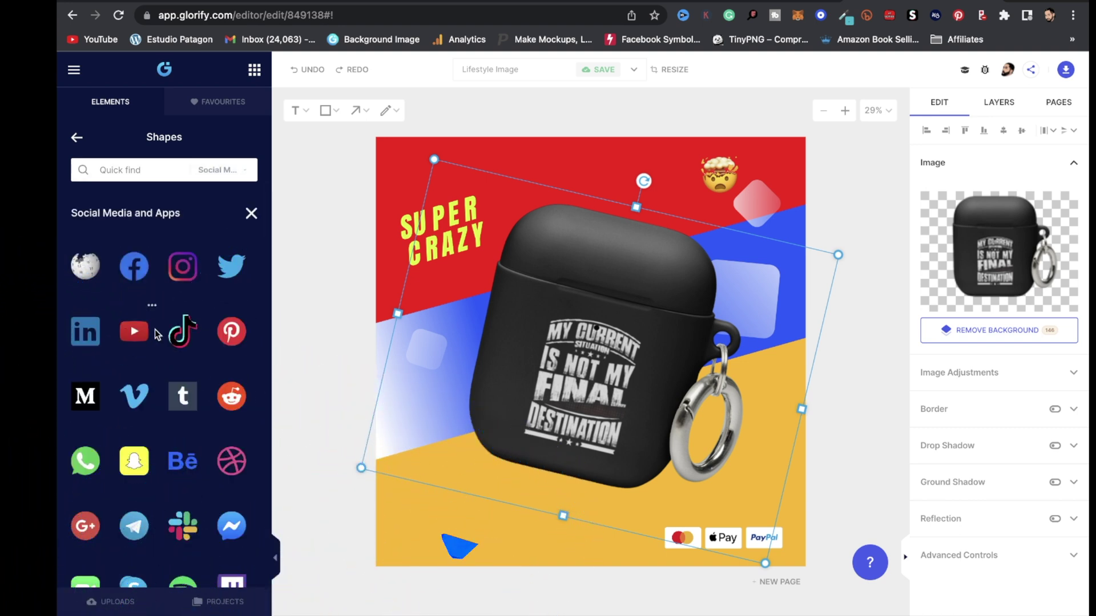
scroll(141, 331, down, 1)
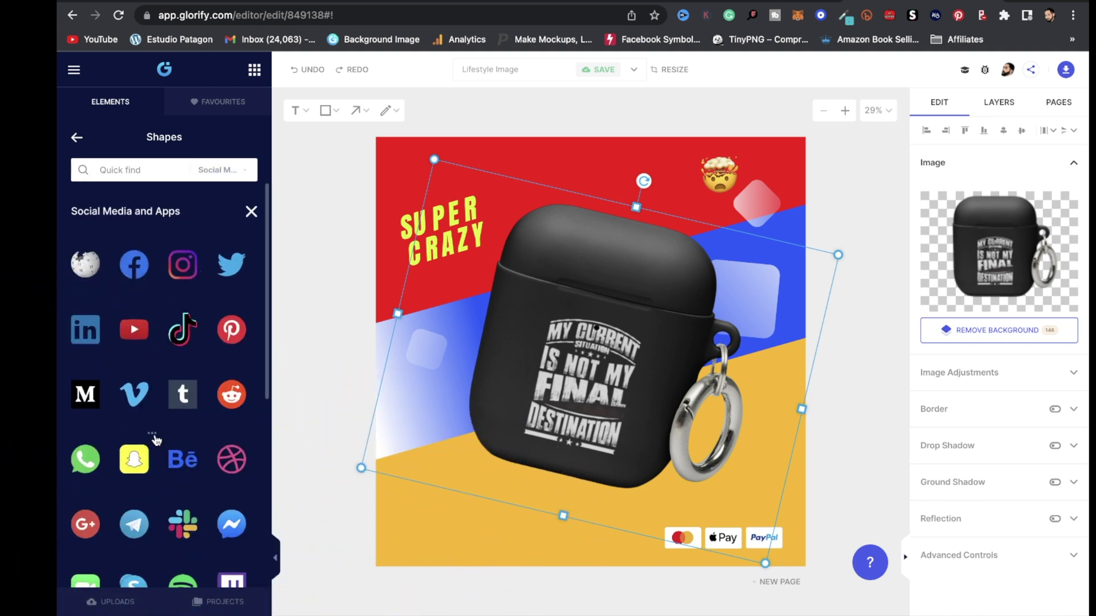
scroll(151, 295, down, 1)
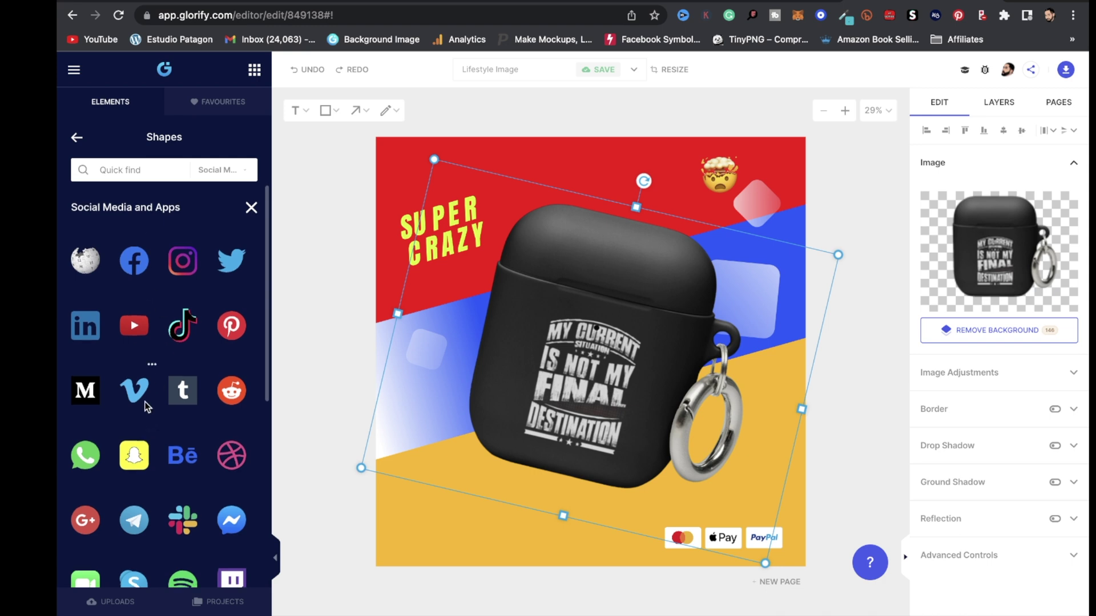
click(191, 264)
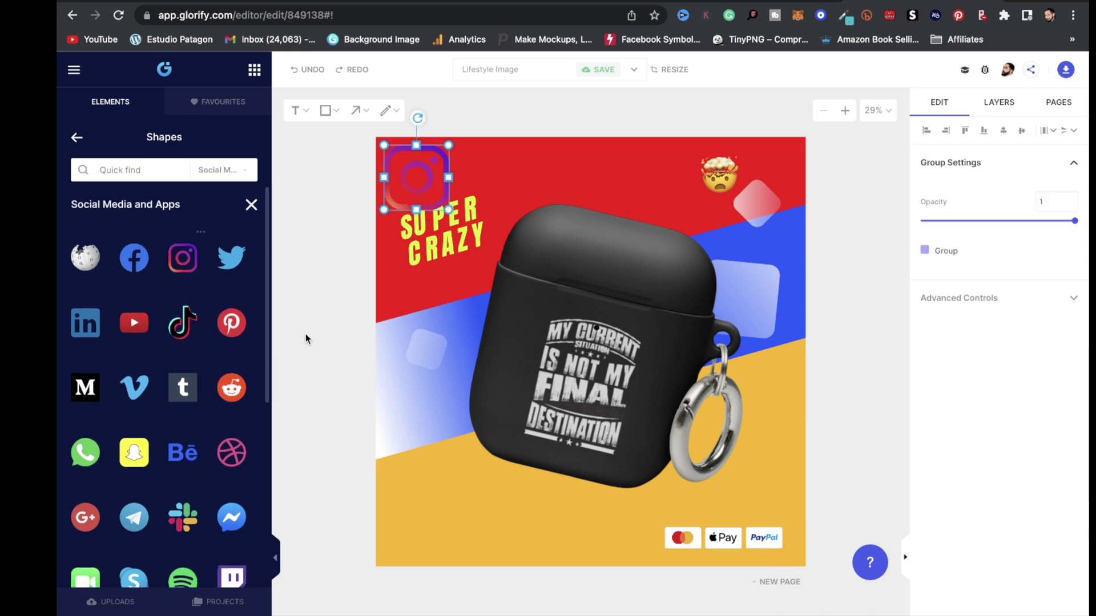
drag(406, 192, 409, 526)
click(134, 258)
drag(410, 164, 495, 502)
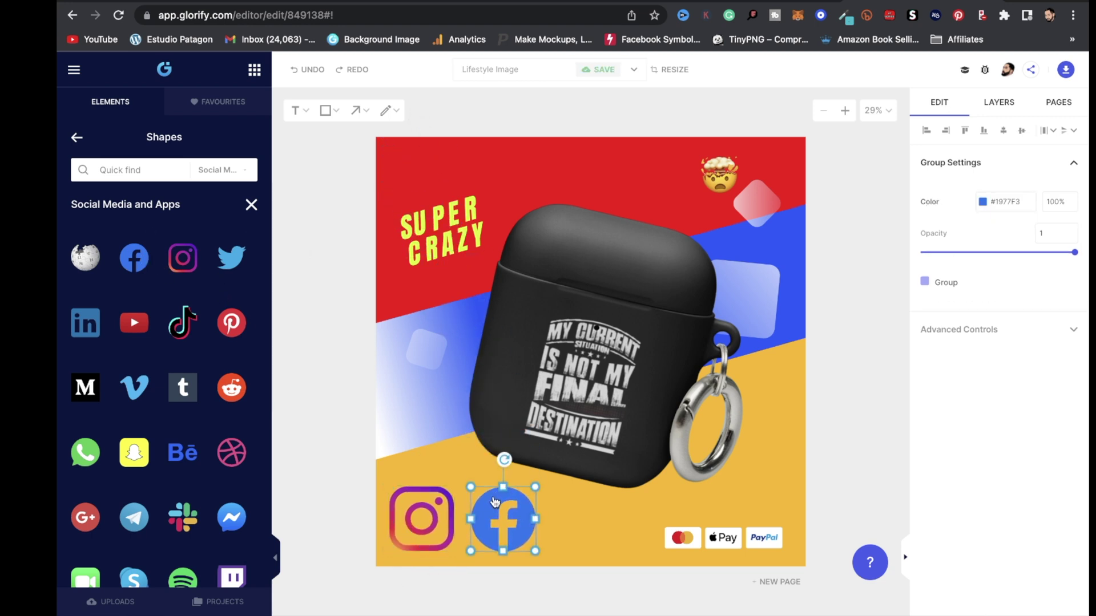
Add the Twitter and TikTok logos to the row of social icons, shrinking TikTok to fit before the payment badges.
click(228, 259)
drag(456, 174, 588, 507)
click(183, 323)
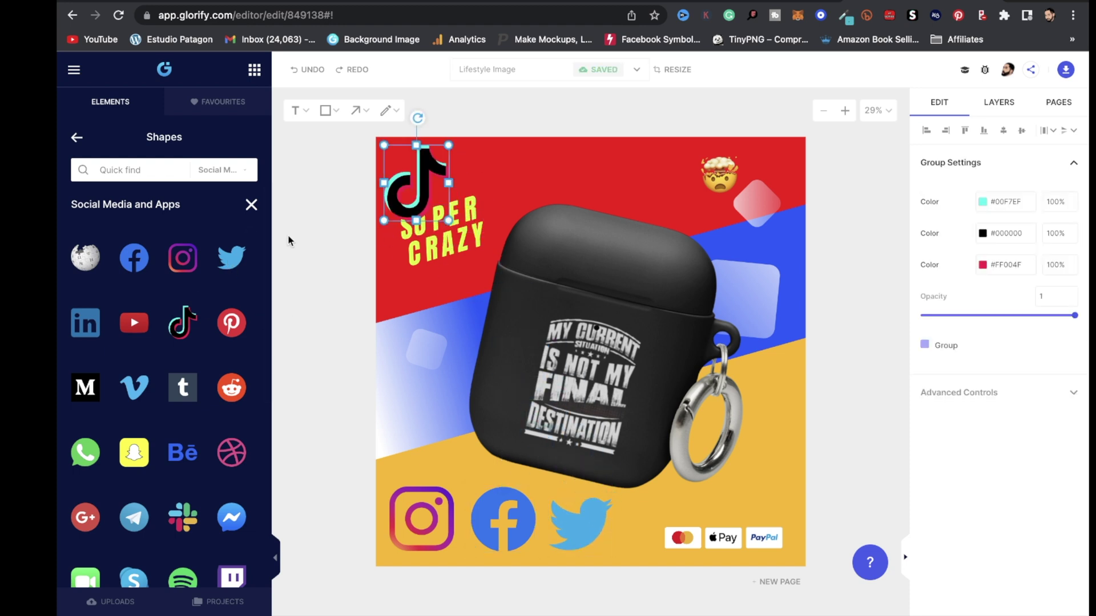
drag(403, 200, 653, 542)
drag(688, 485, 662, 508)
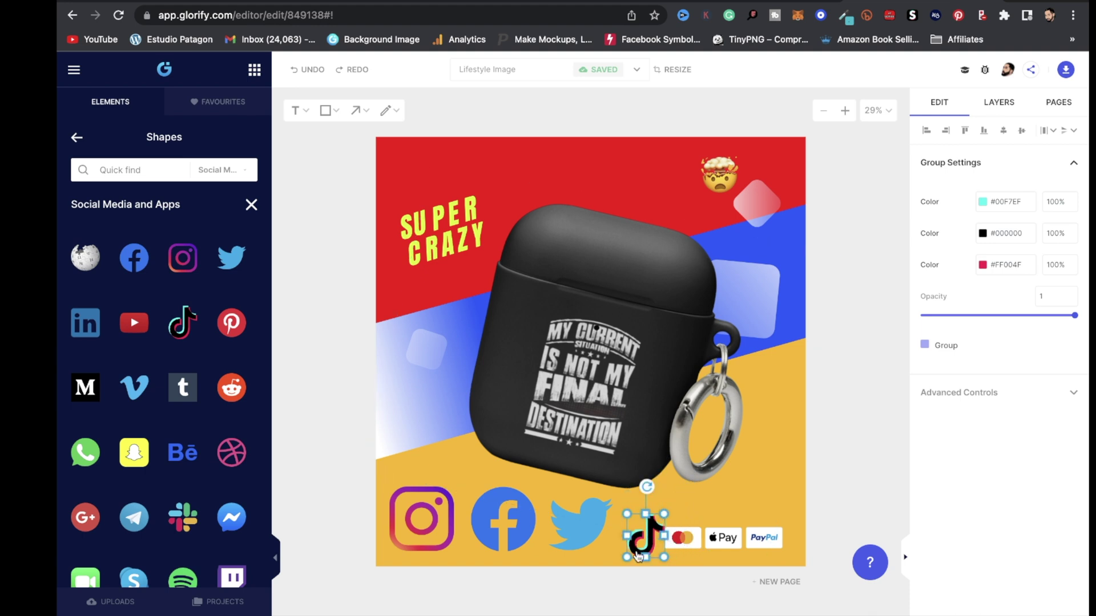
Enlarge the exploding-head emoji and shift it left, and enlarge the "SUPER CRAZY" text and move it toward the design's upper-left corner.
click(708, 190)
drag(739, 194, 693, 184)
click(445, 228)
drag(540, 171, 560, 147)
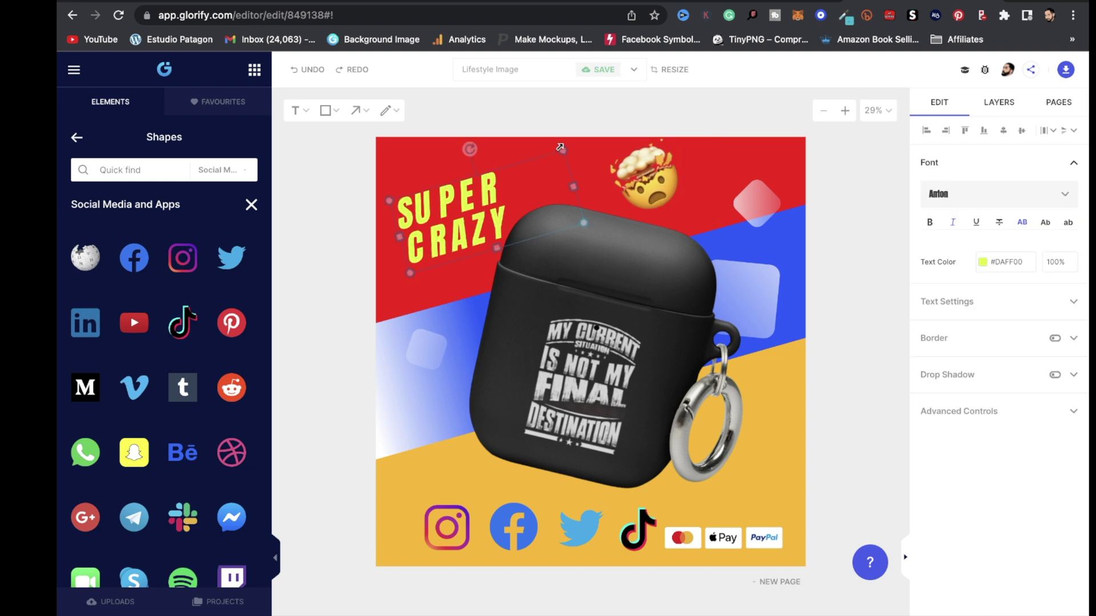
drag(402, 210, 395, 187)
Duplicate the "SUPER CRAZY" text, place the copy beneath the original and change its wording to "DEAL".
right_click(402, 182)
click(451, 238)
drag(428, 208, 427, 271)
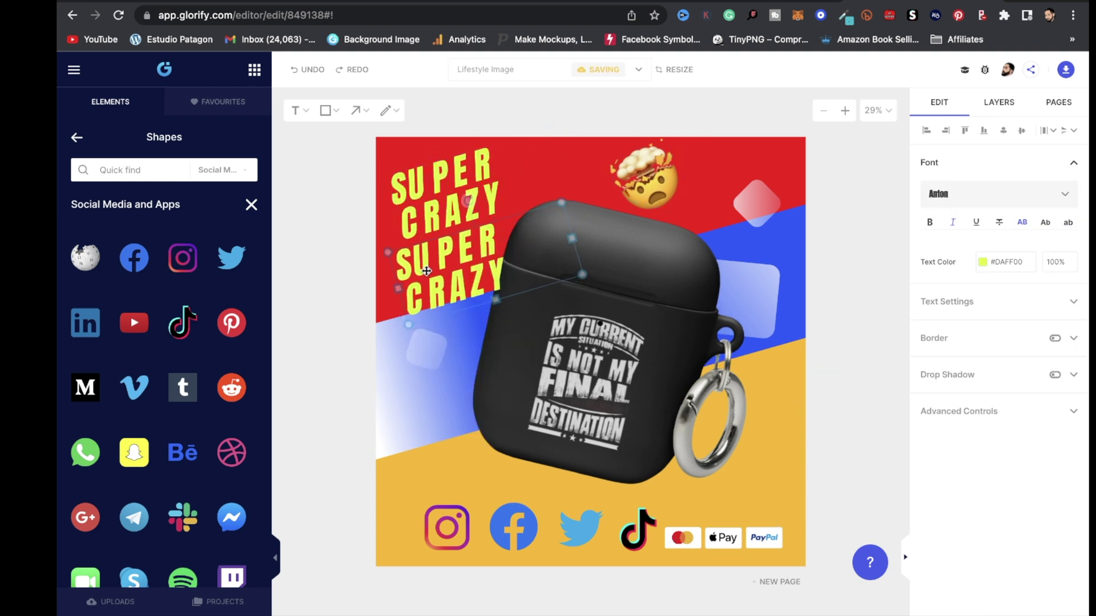
key(Escape)
click(594, 388)
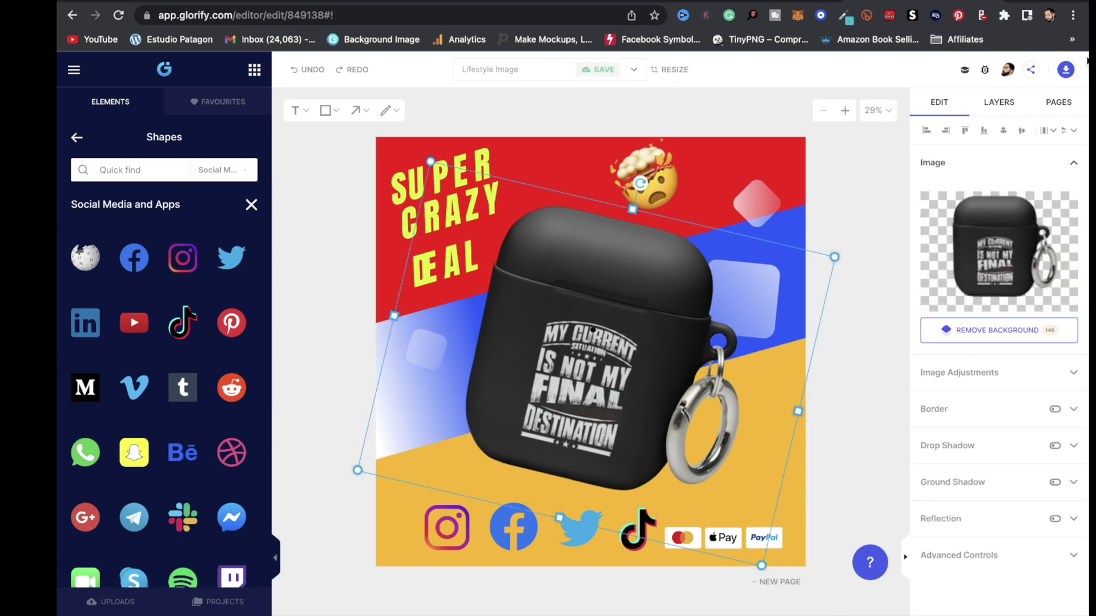
Download the finished design as a JPG at x1 size.
click(1064, 70)
click(1018, 206)
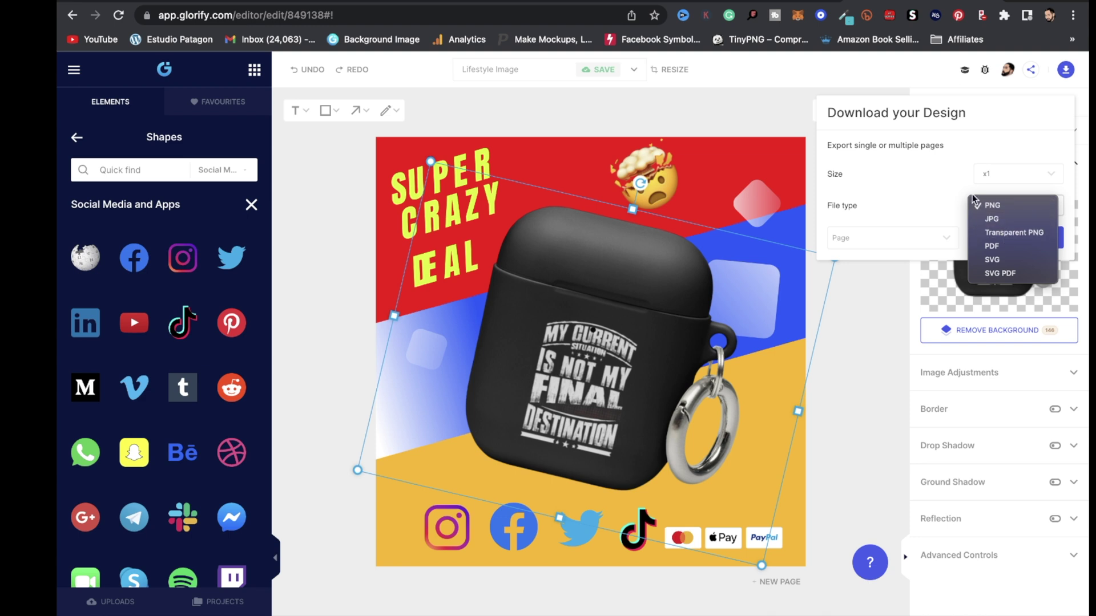
click(1009, 220)
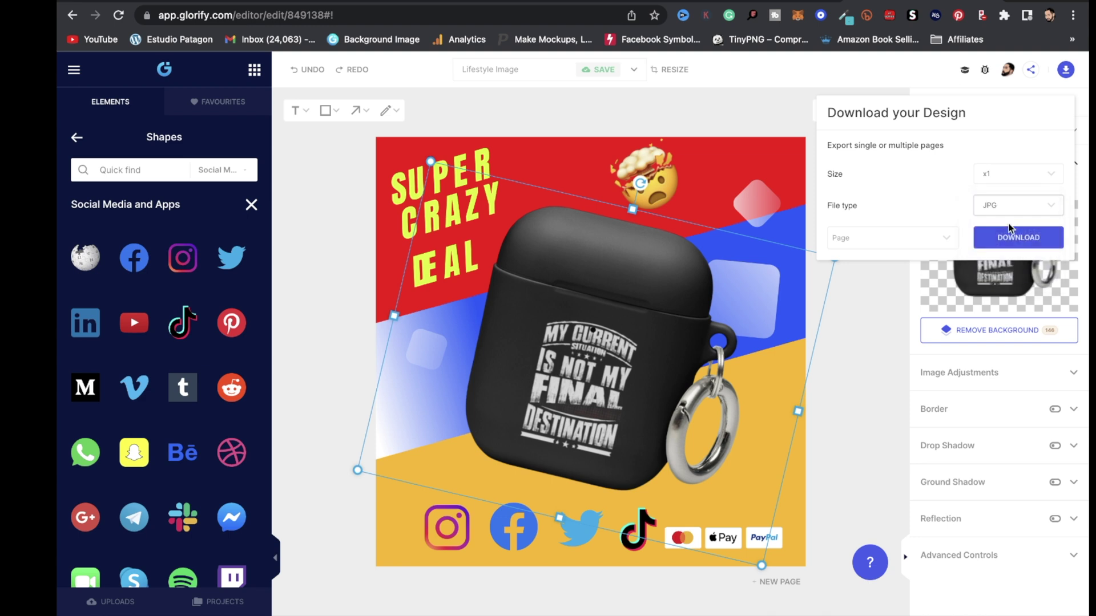
click(1024, 239)
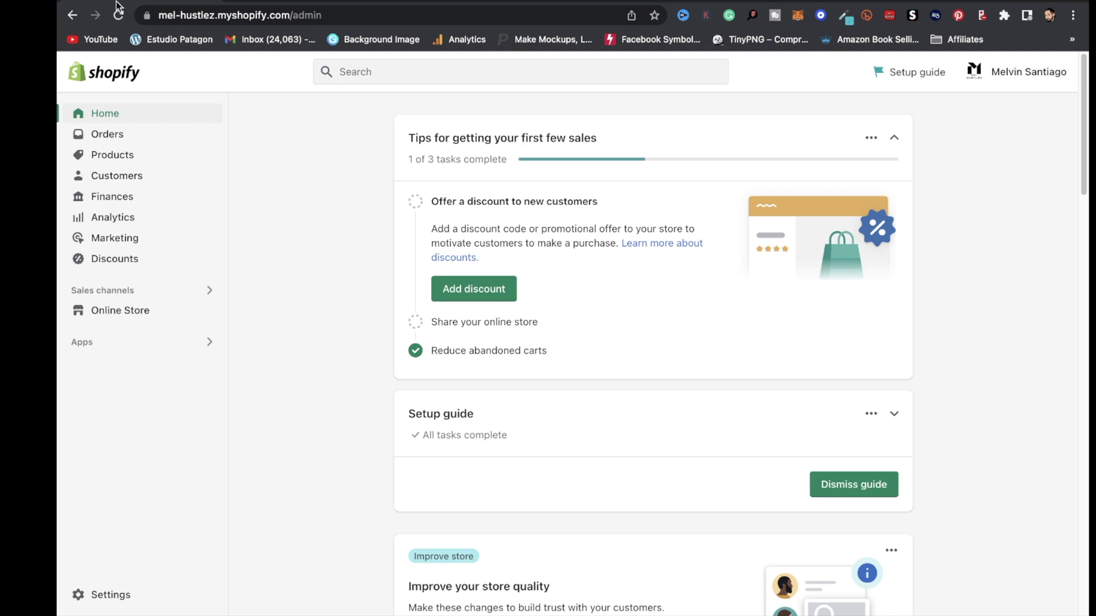
In the Shopify admin, open the product "Example #1 AirPods case" and add "Lifestyle Image.jpeg" to its media.
click(123, 156)
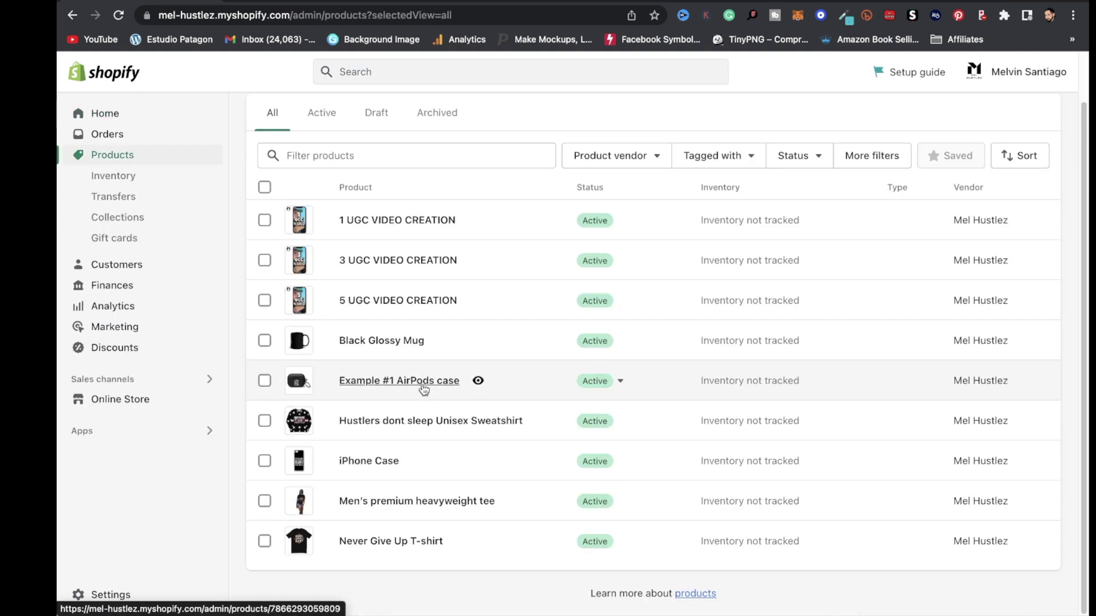
click(423, 385)
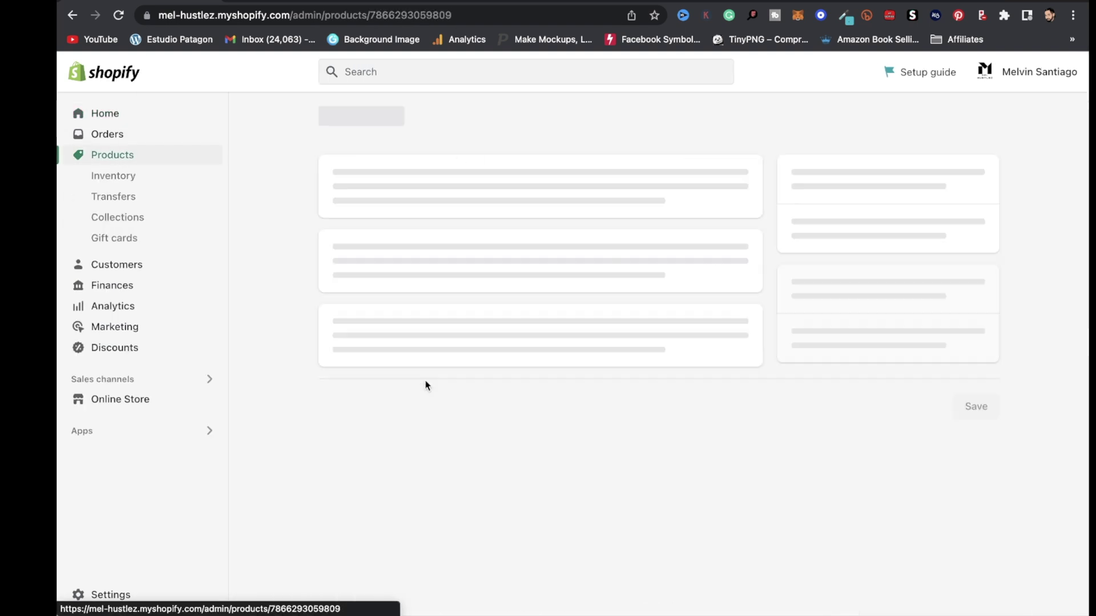
scroll(689, 363, down, 5)
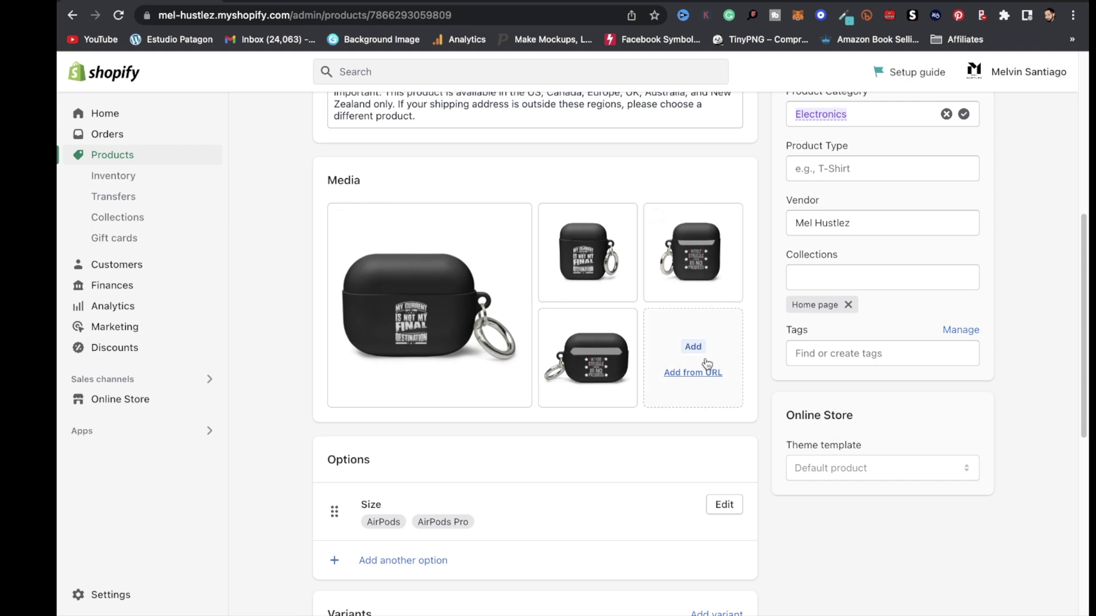
click(698, 352)
click(454, 196)
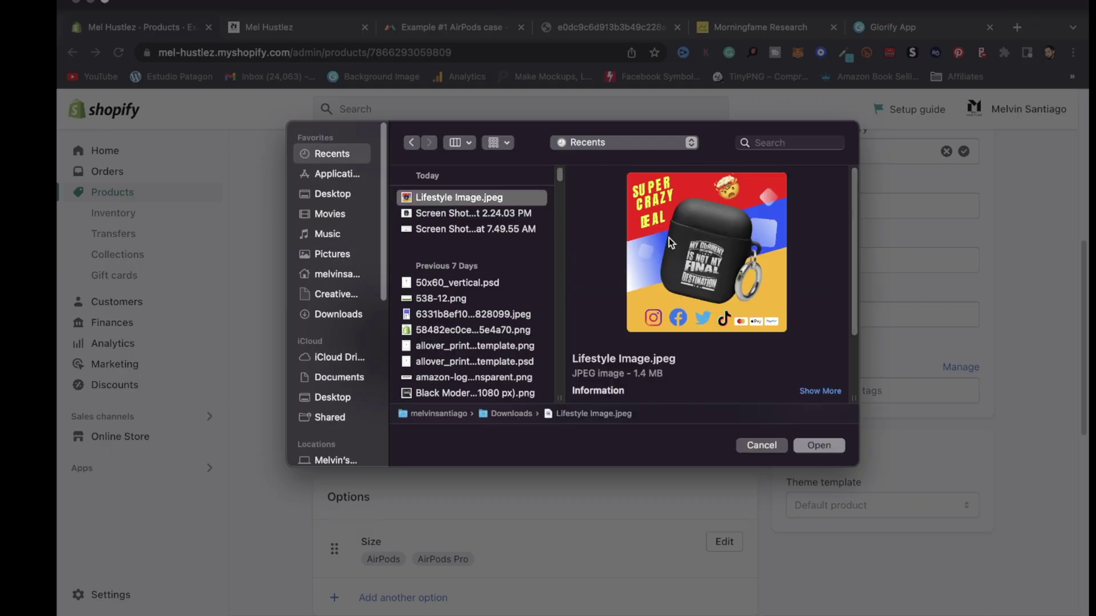
click(830, 447)
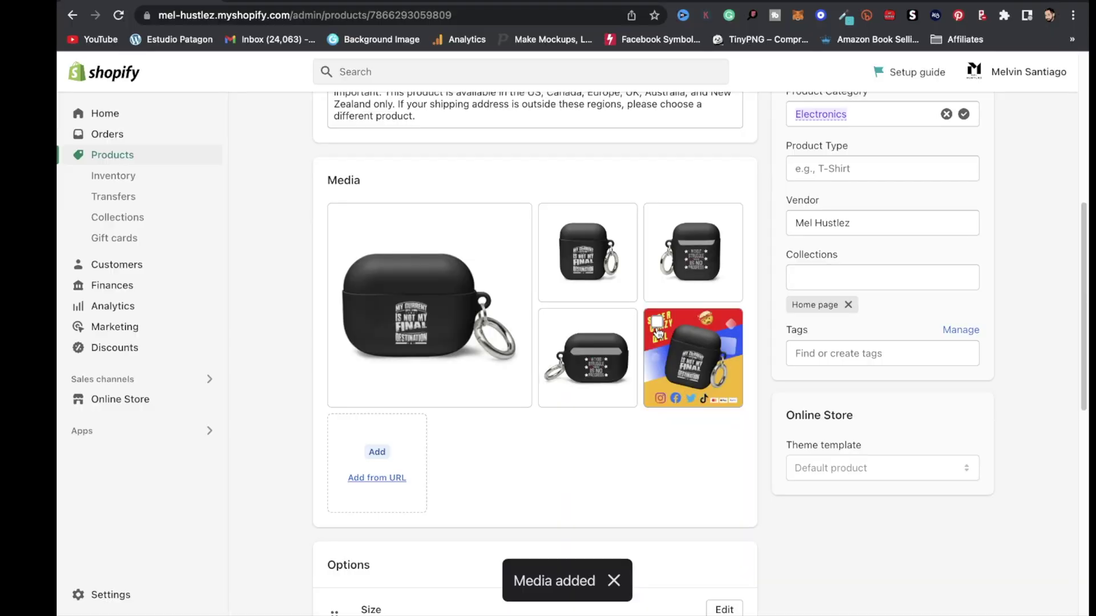
Make the promotional image the product's first media item and view the AirPods case listing on the online store's home page.
drag(665, 341, 391, 284)
scroll(647, 509, up, 7)
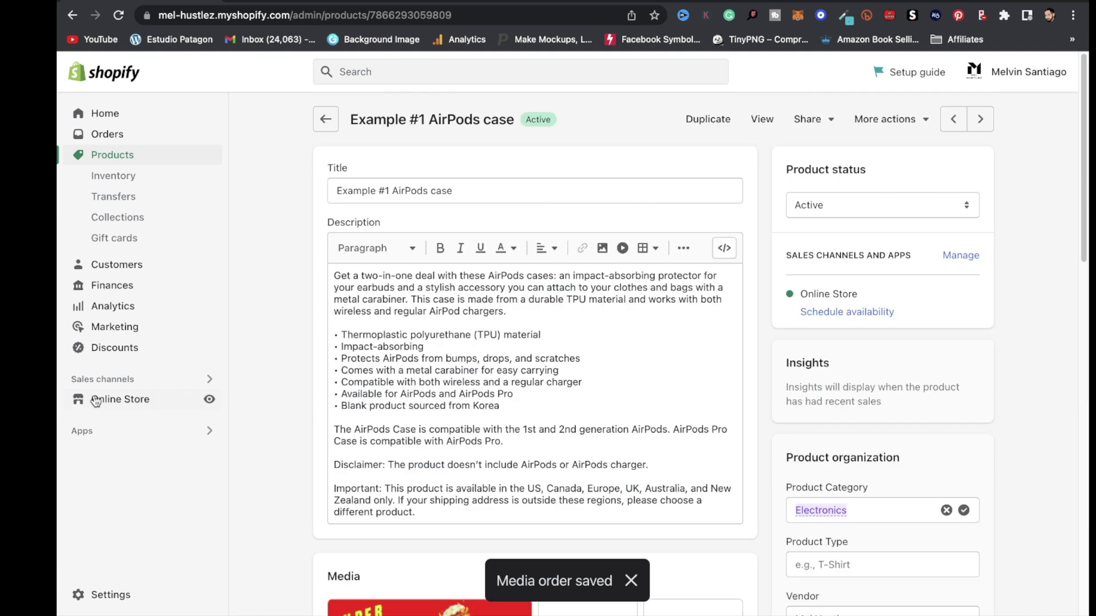
click(209, 401)
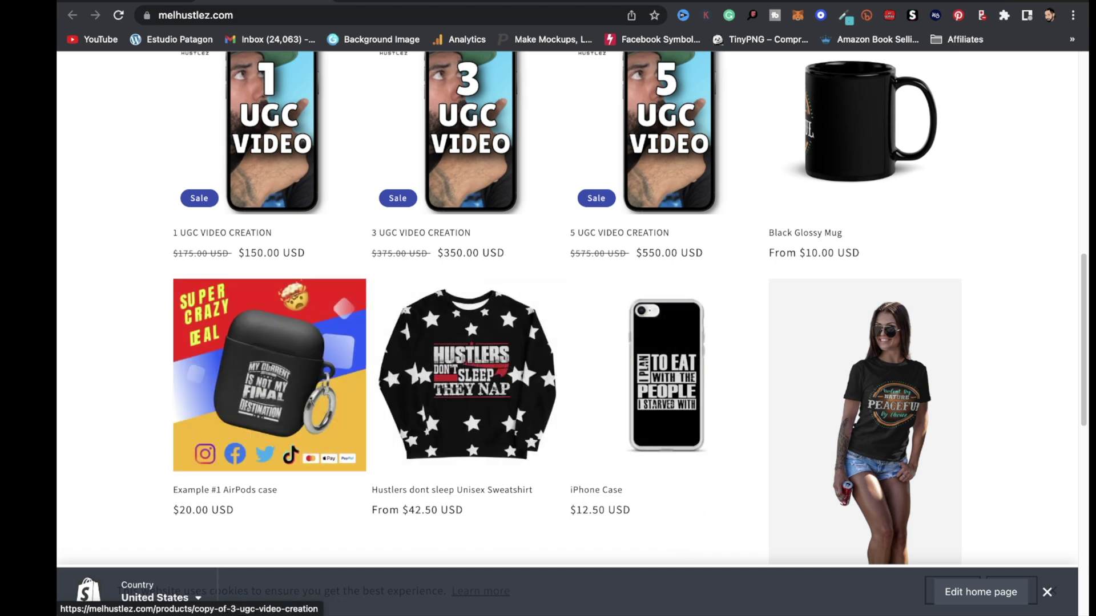
Switch from the storefront back to the open Glorify App page.
mouse_move(906, 6)
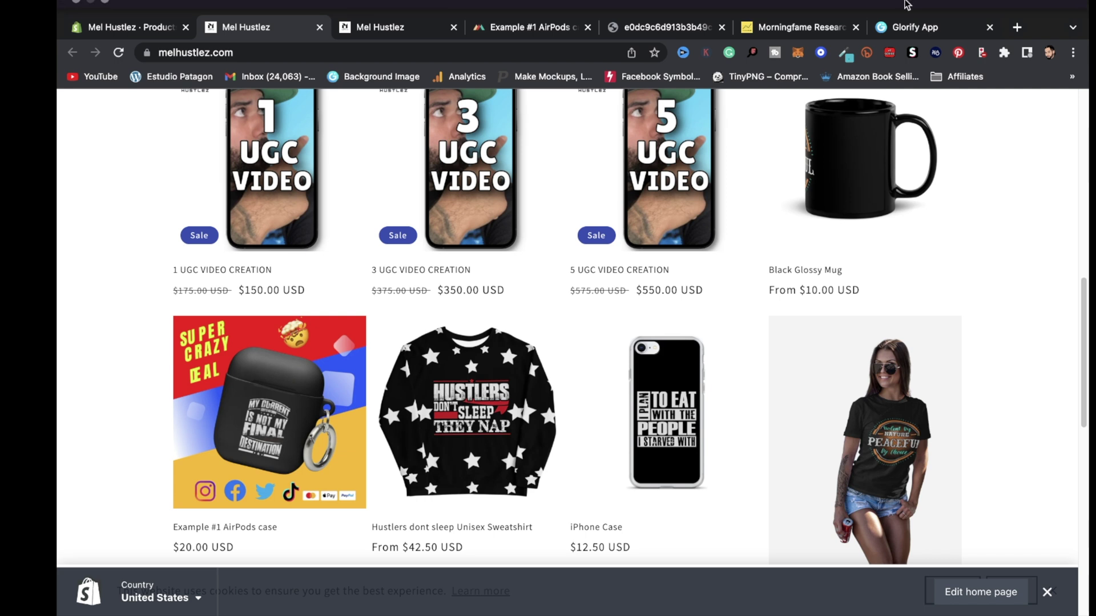
click(901, 33)
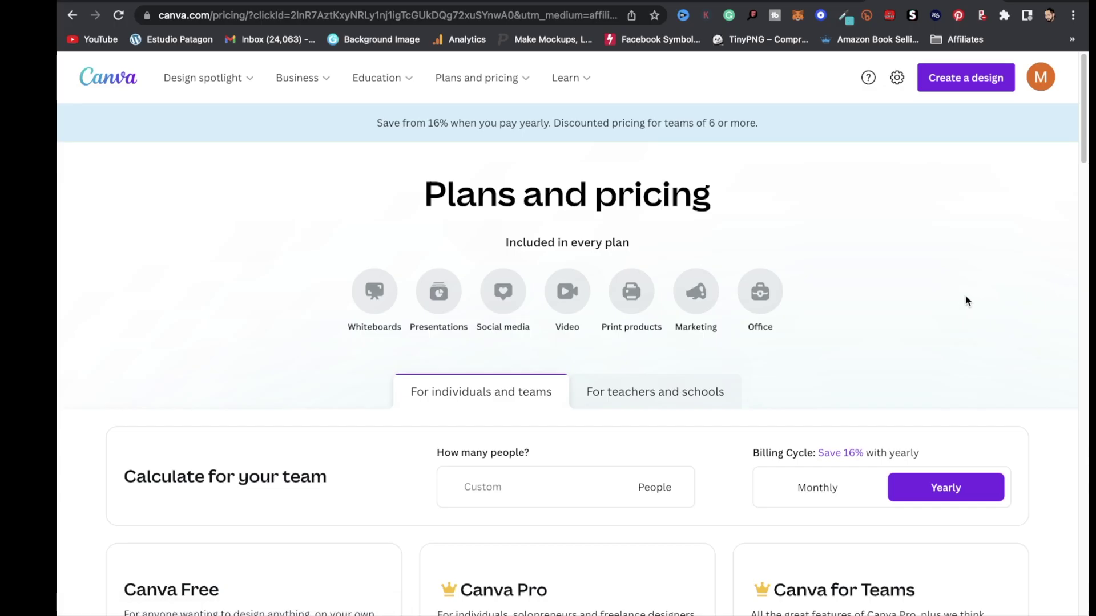